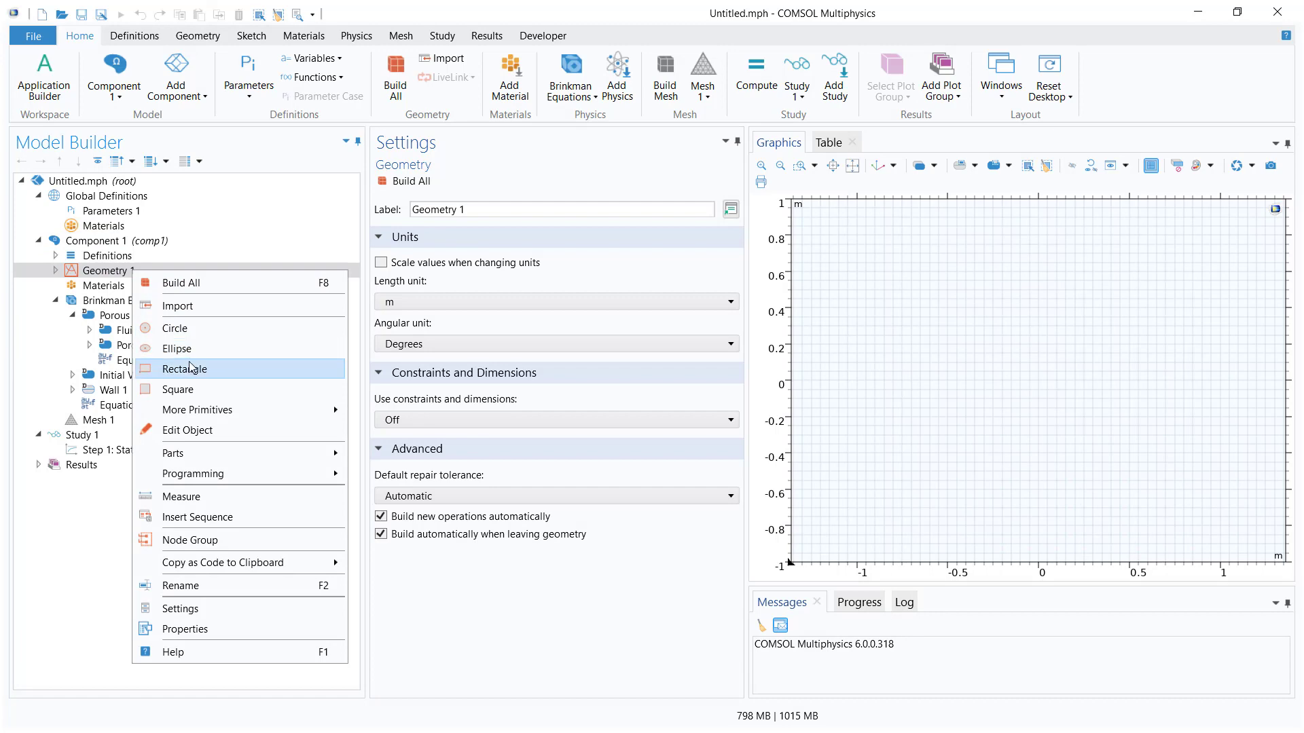
Add a rectangle 1 m wide and 0.25 m high to the geometry and build it.
left_click(187, 369)
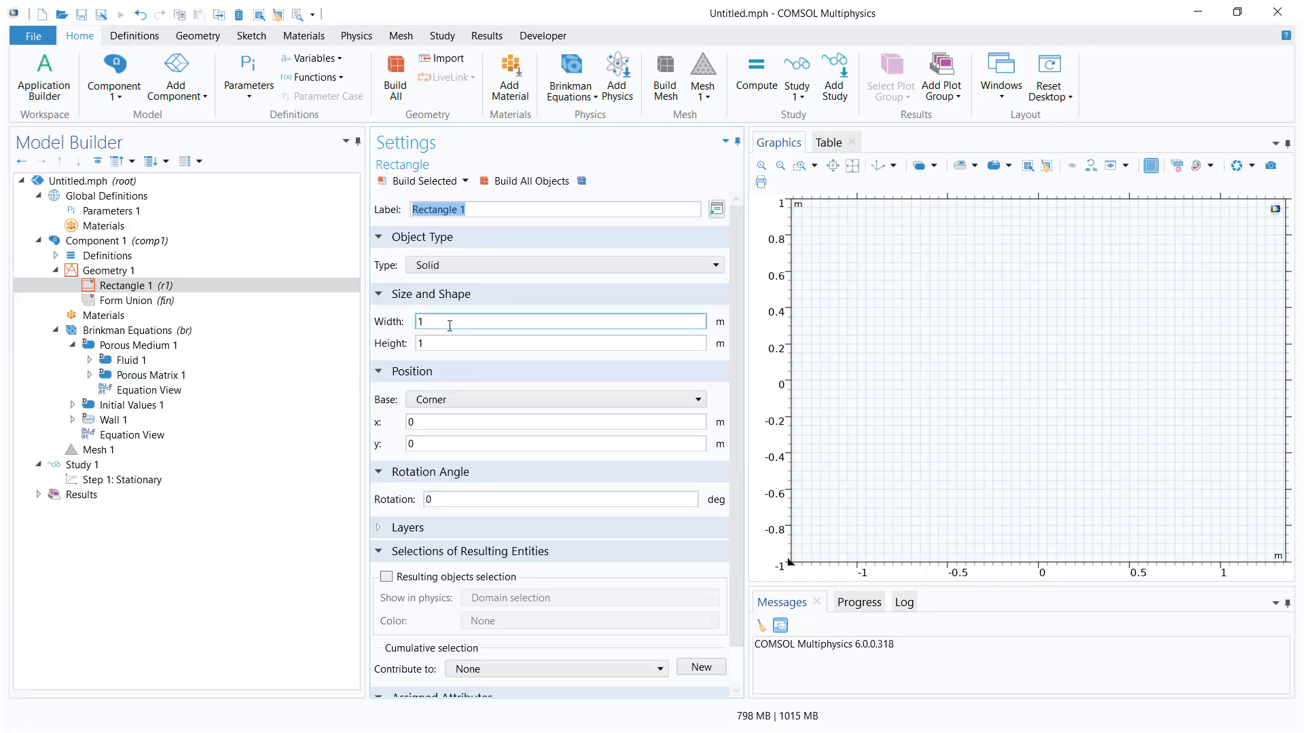
left_click(449, 324)
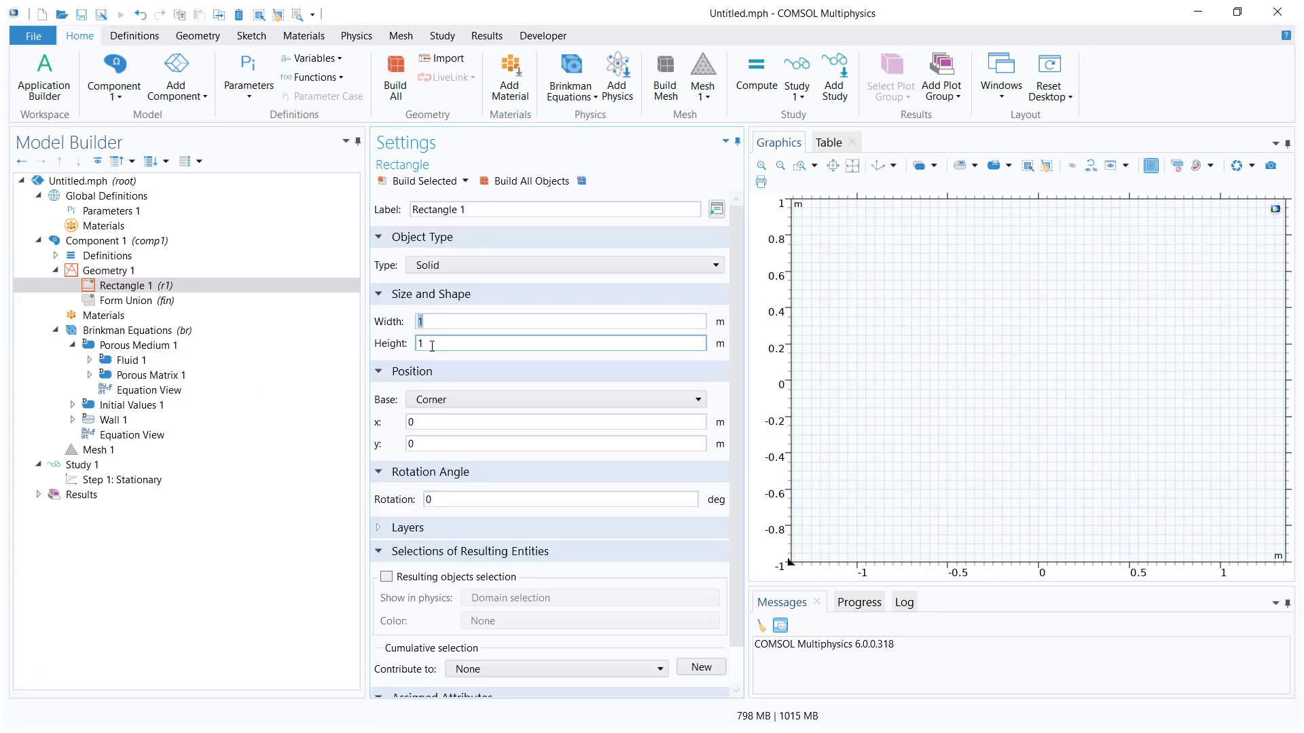
key("Tab")
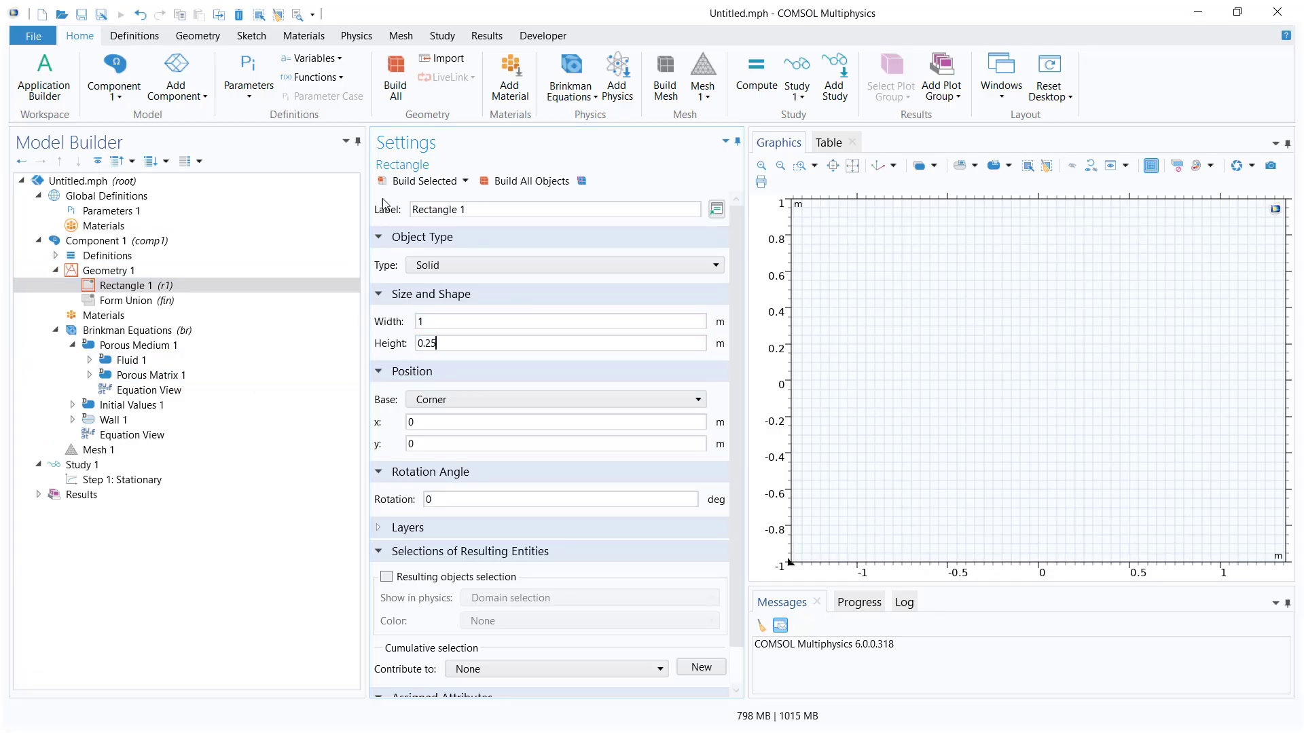
left_click(421, 181)
Add a second rectangle 0.2 m wide and 0.25 m high to the geometry and build it.
left_click(158, 271)
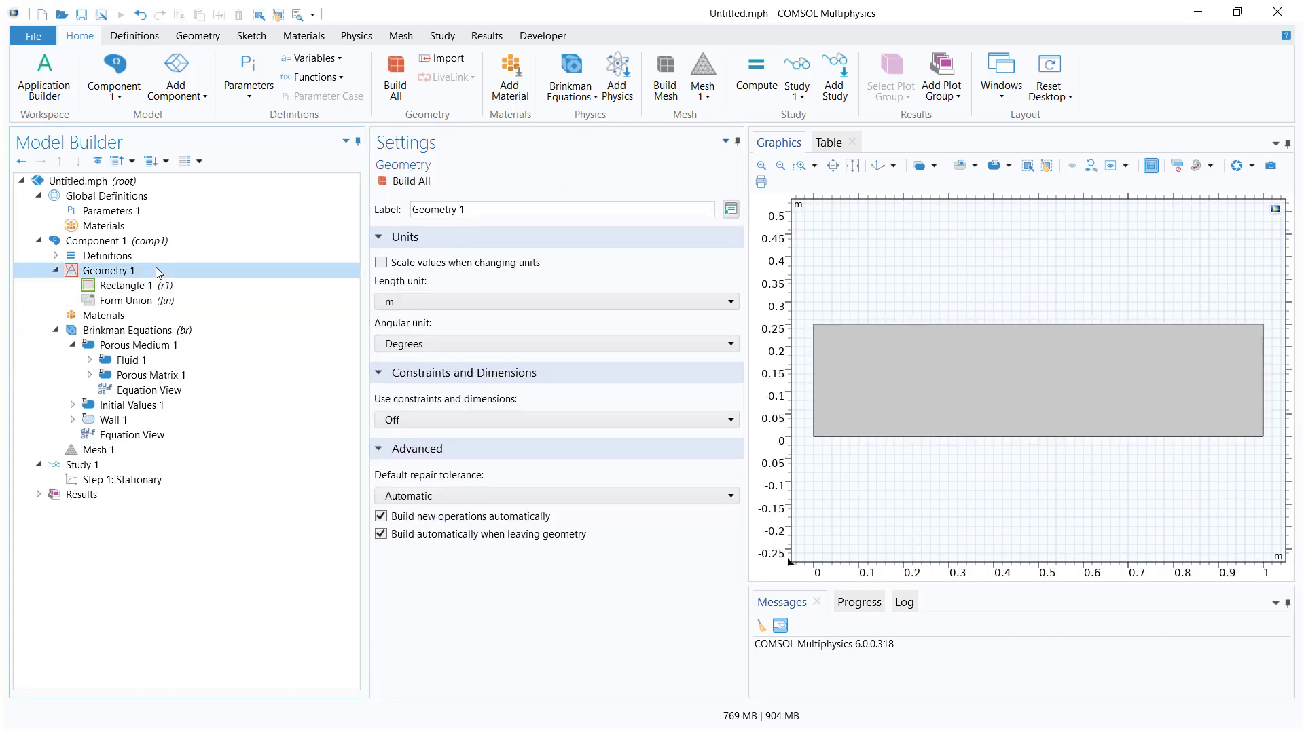
right_click(158, 272)
left_click(197, 170)
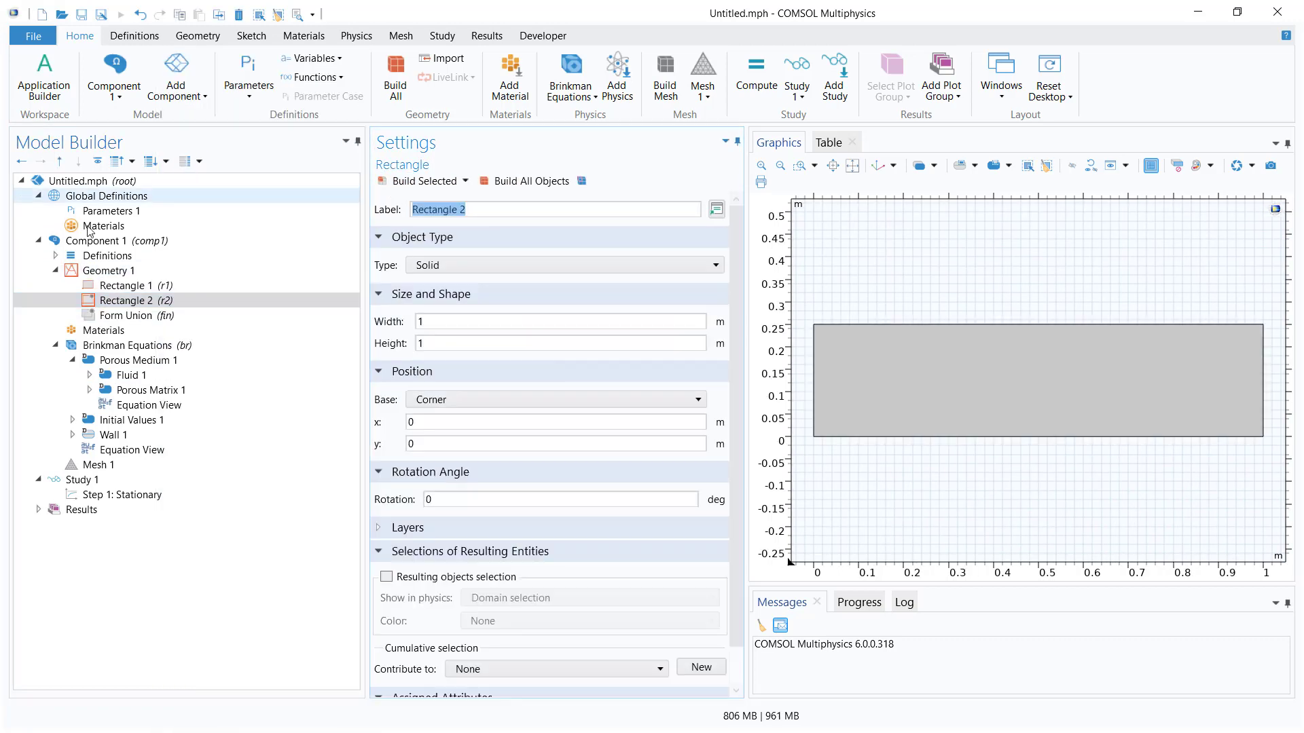
double_click(423, 343)
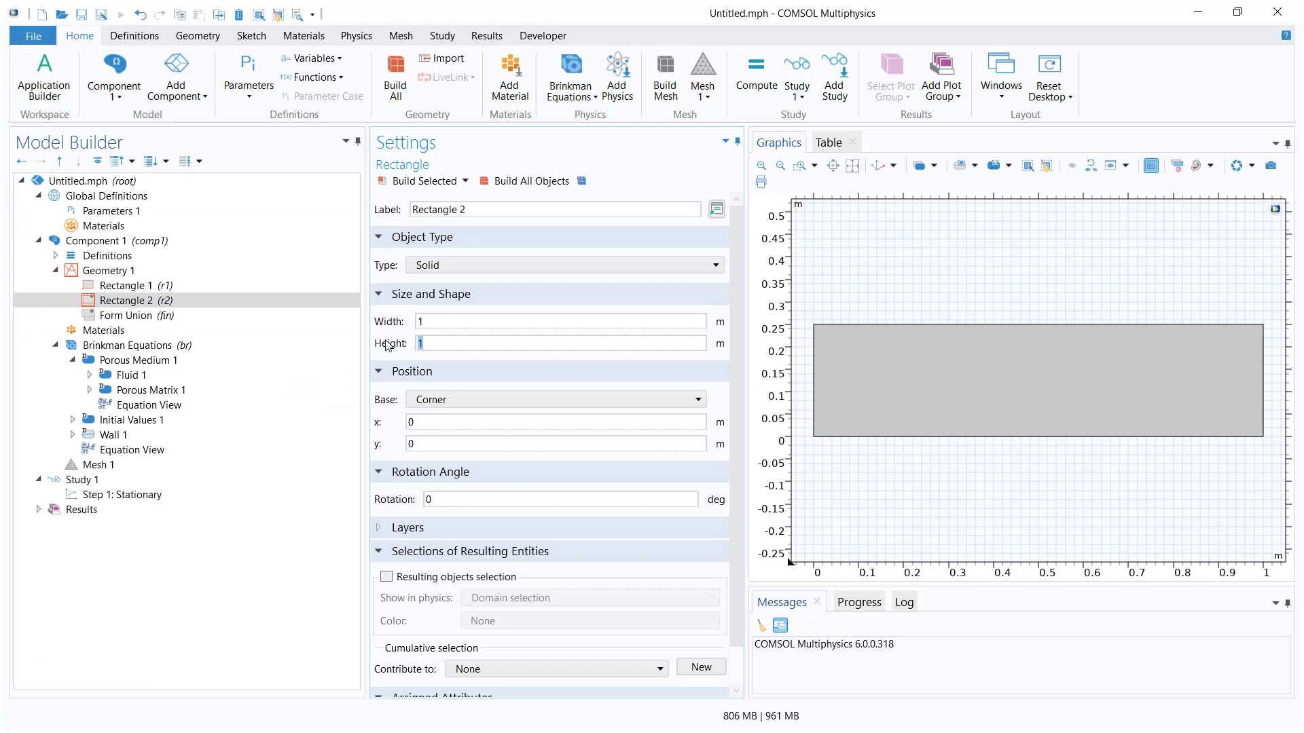
type("0.25")
key("shift+Tab")
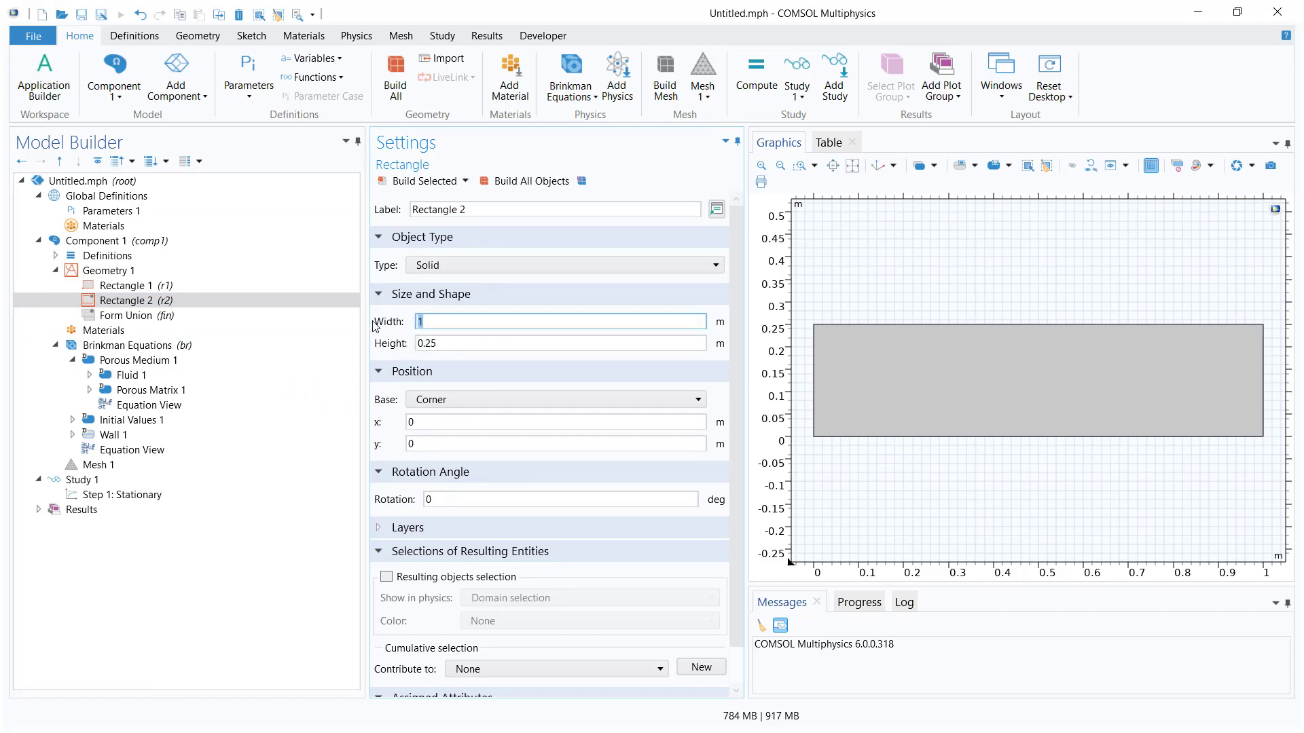
type("0.2")
left_click(426, 181)
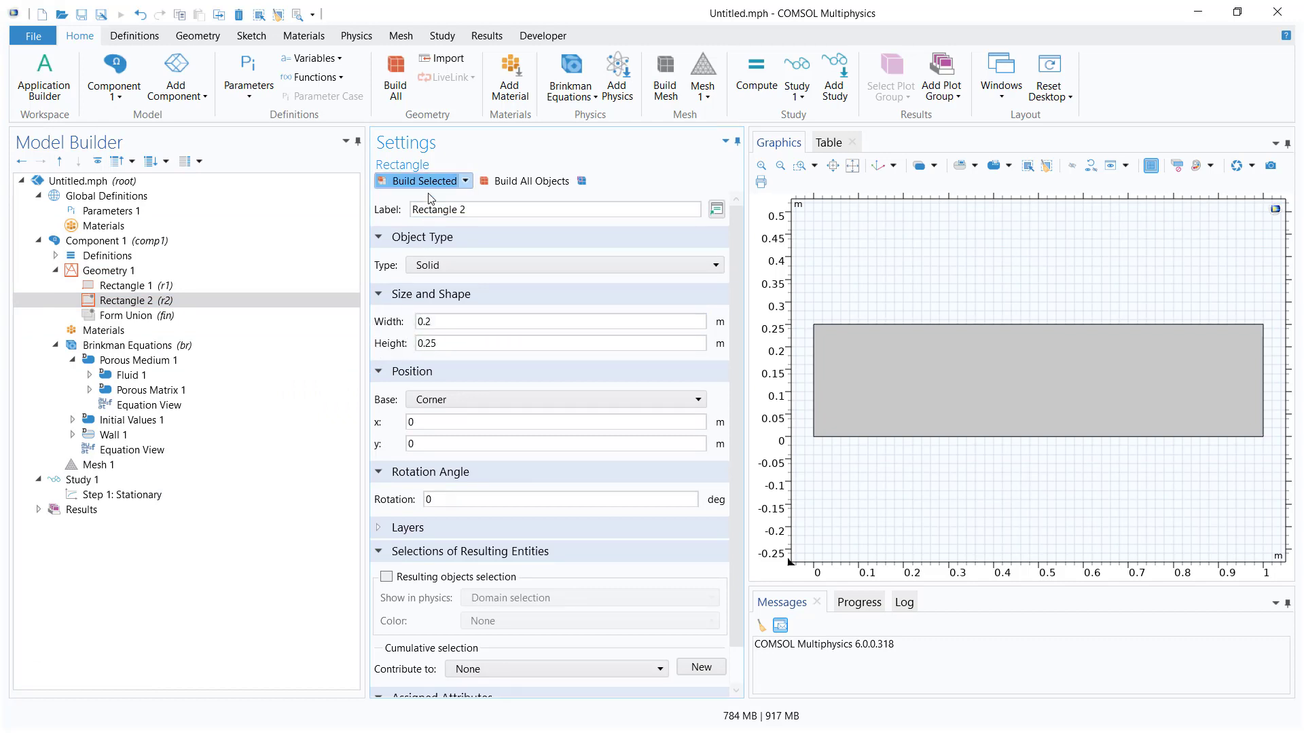
Set the position base of the 1 m wide rectangle to Center and rebuild it.
left_click(251, 282)
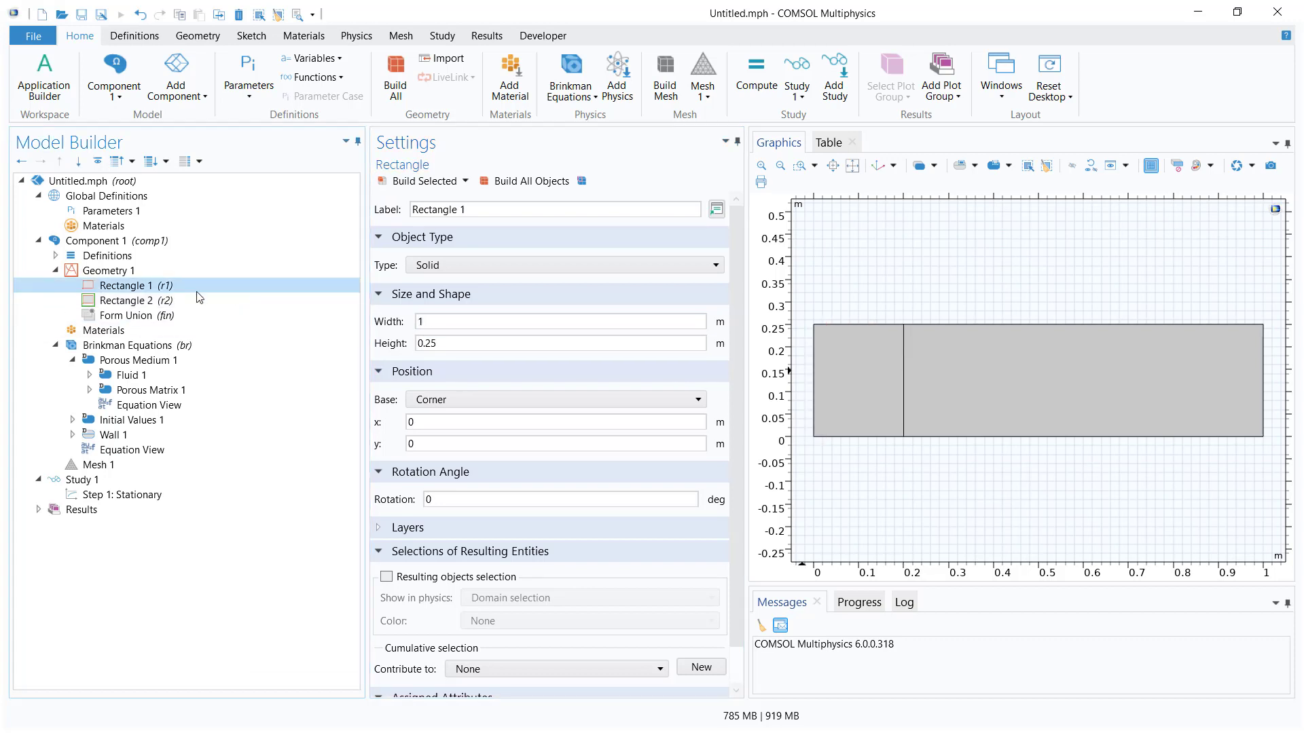
left_click(471, 401)
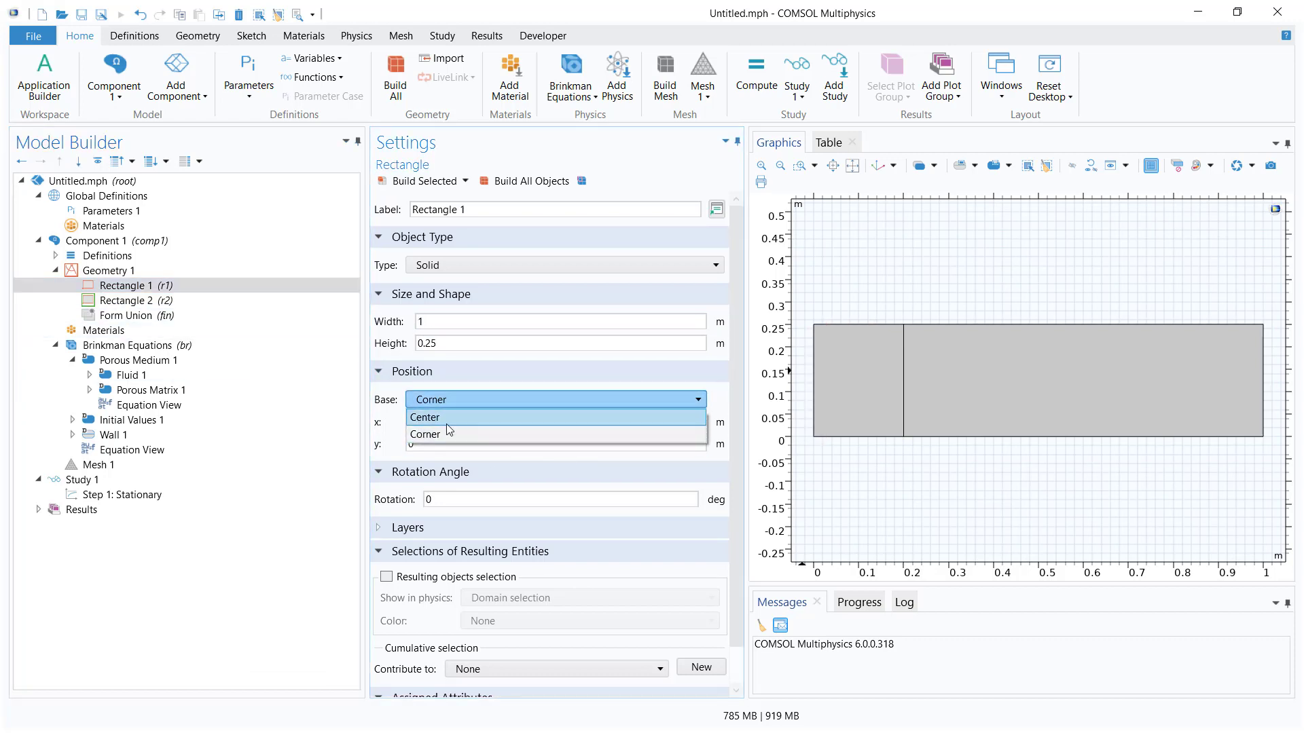
left_click(448, 419)
left_click(425, 181)
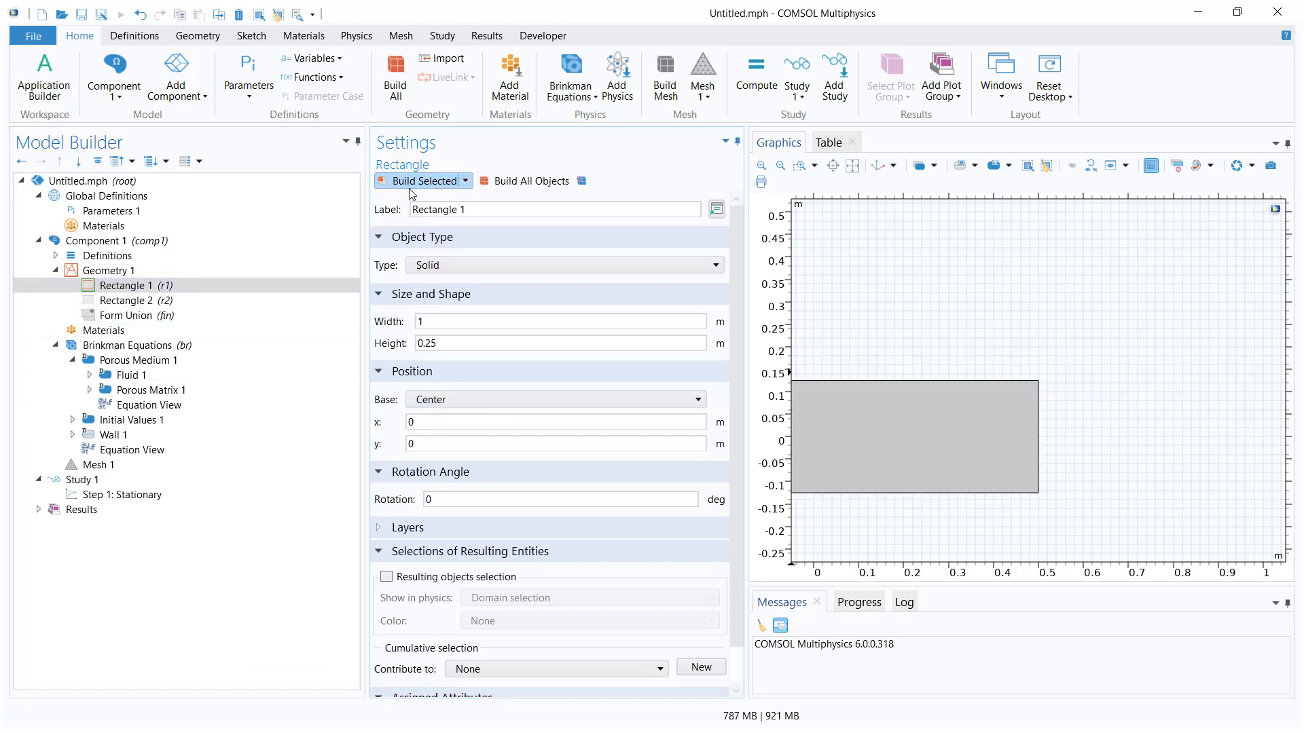
Set the position base of the 0.2 m wide rectangle to Center, rebuild it and fit the geometry in view.
left_click(320, 300)
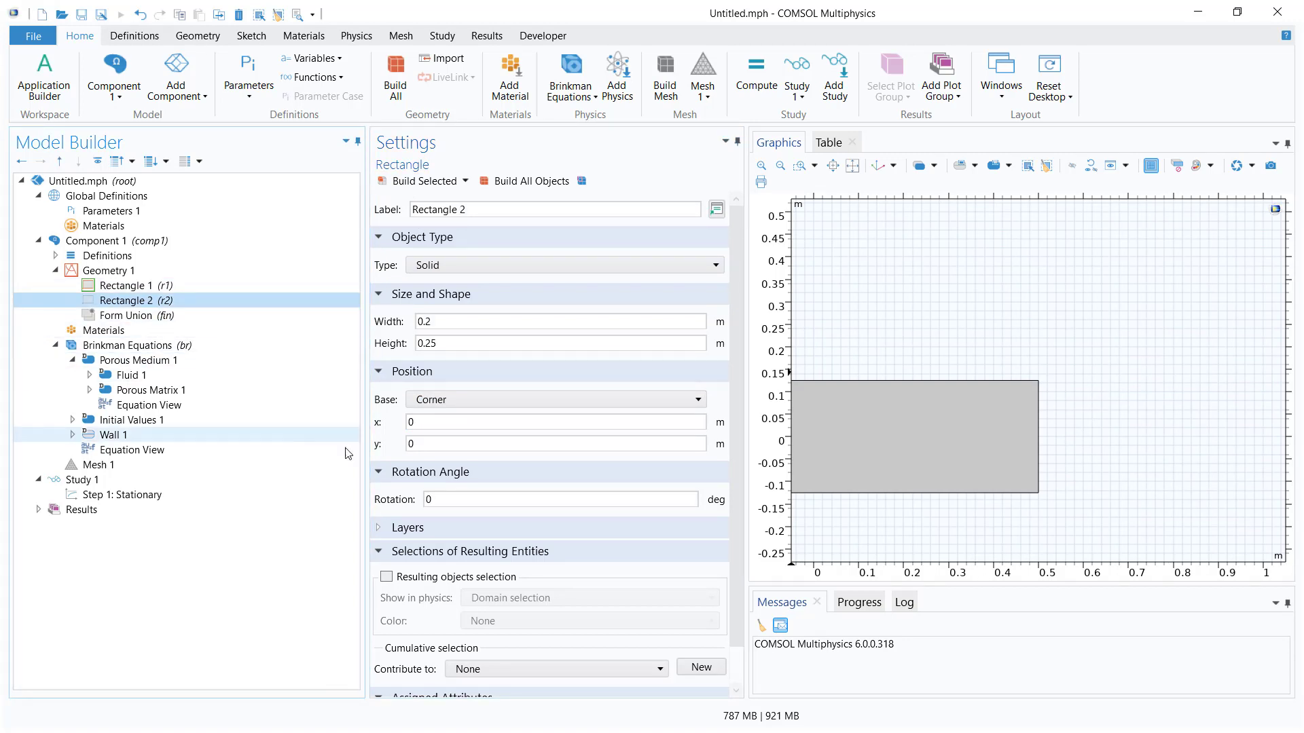
left_click(461, 398)
left_click(464, 420)
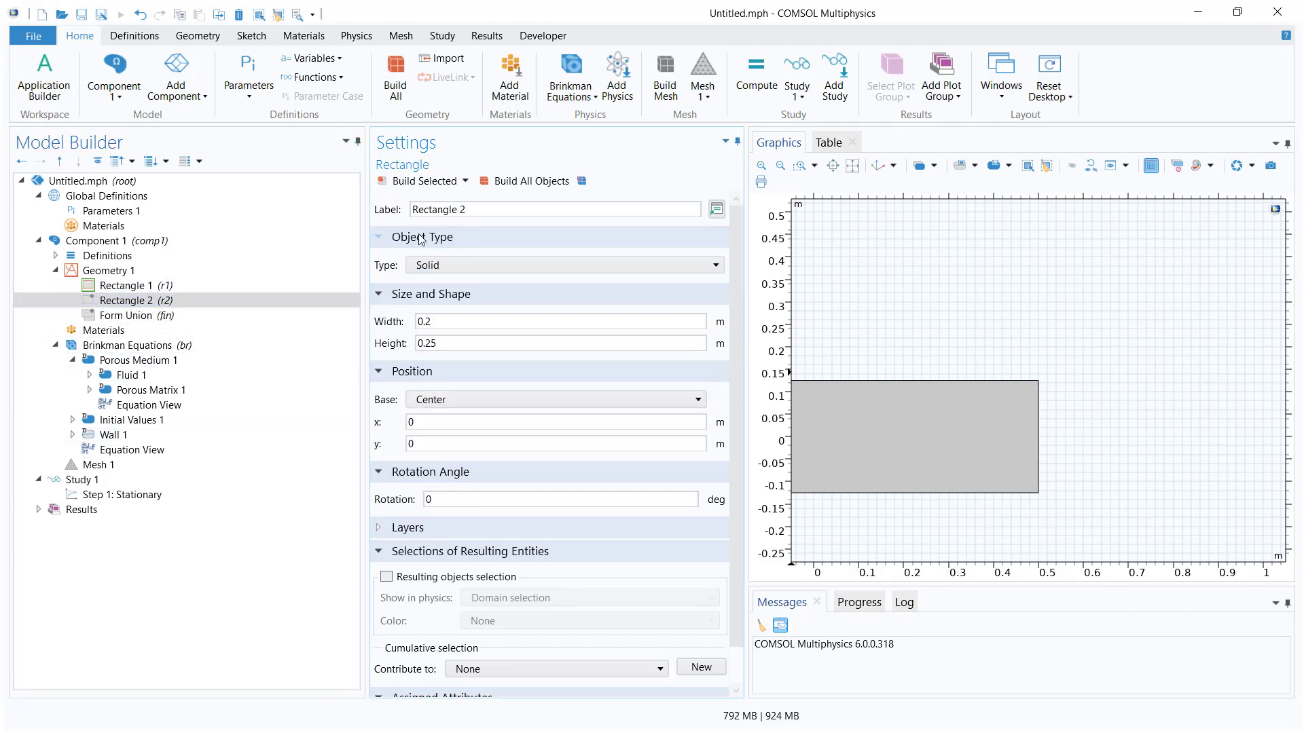
left_click(404, 182)
left_click(852, 166)
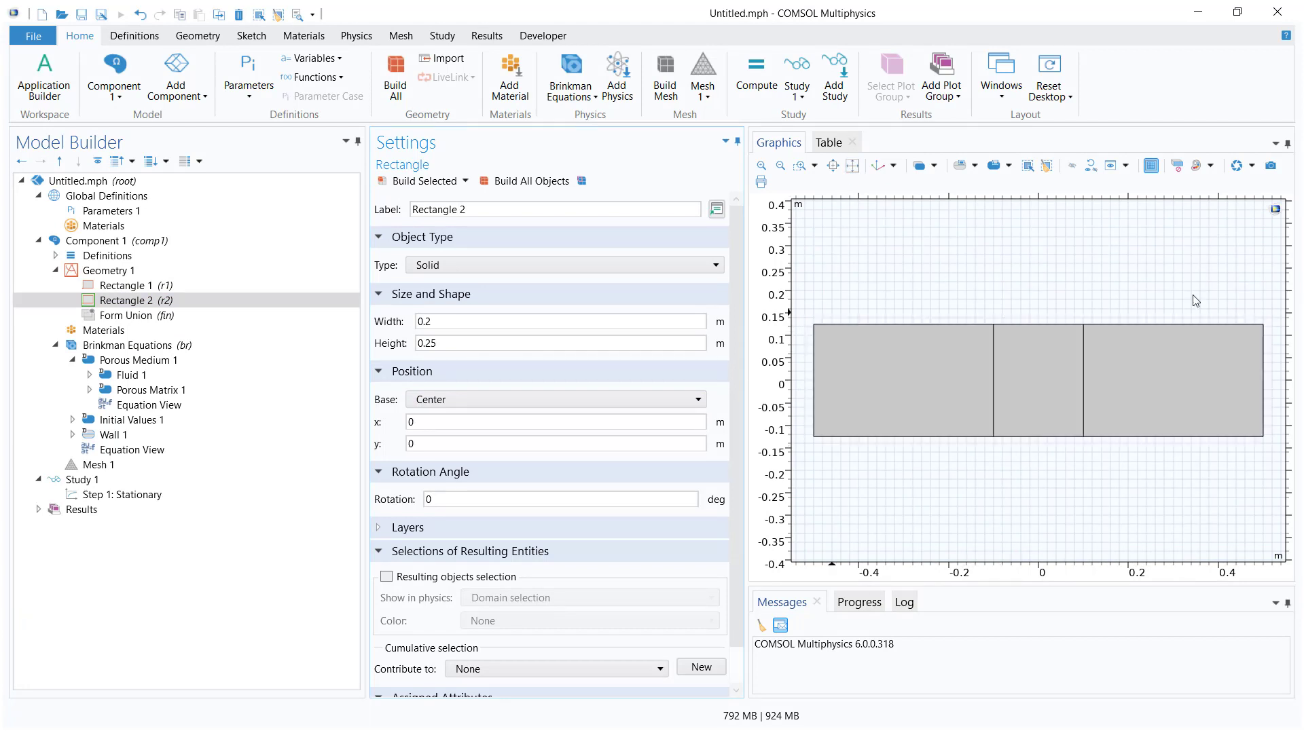
Add Water from the recent materials to the component for all domains.
left_click(156, 332)
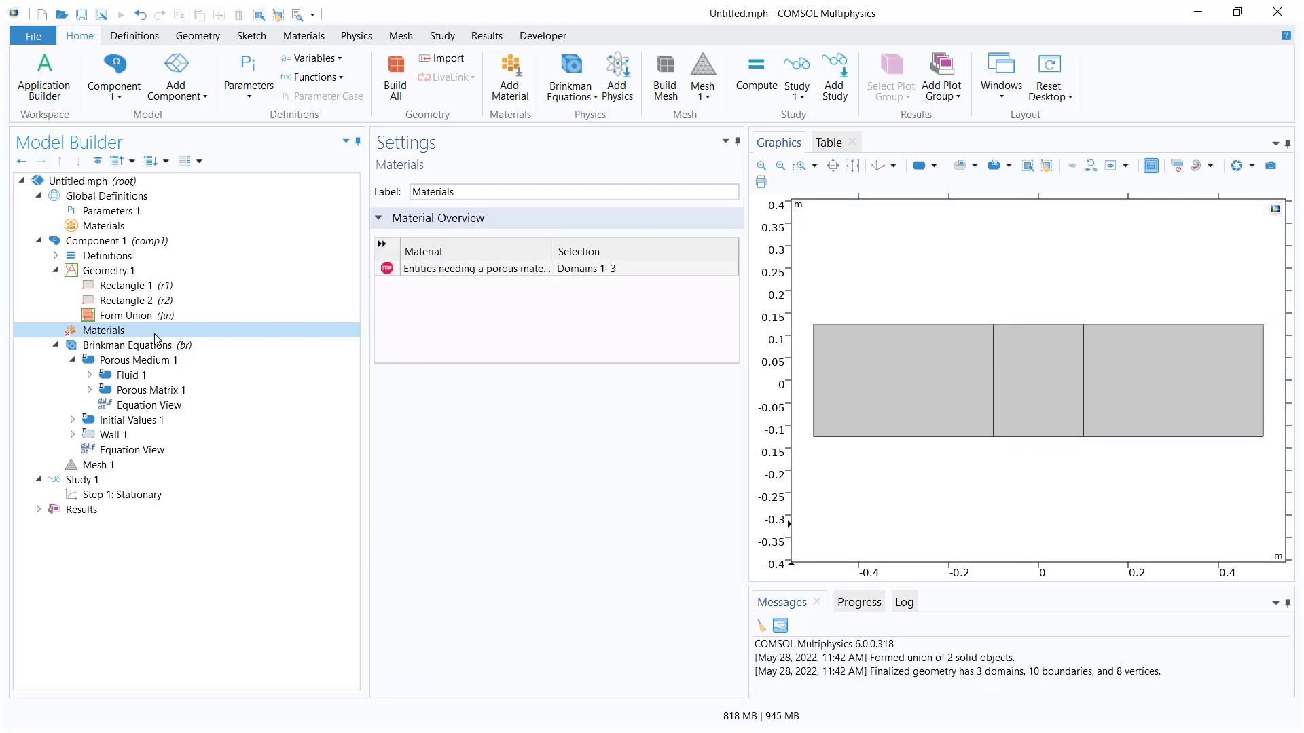
right_click(155, 334)
left_click(198, 349)
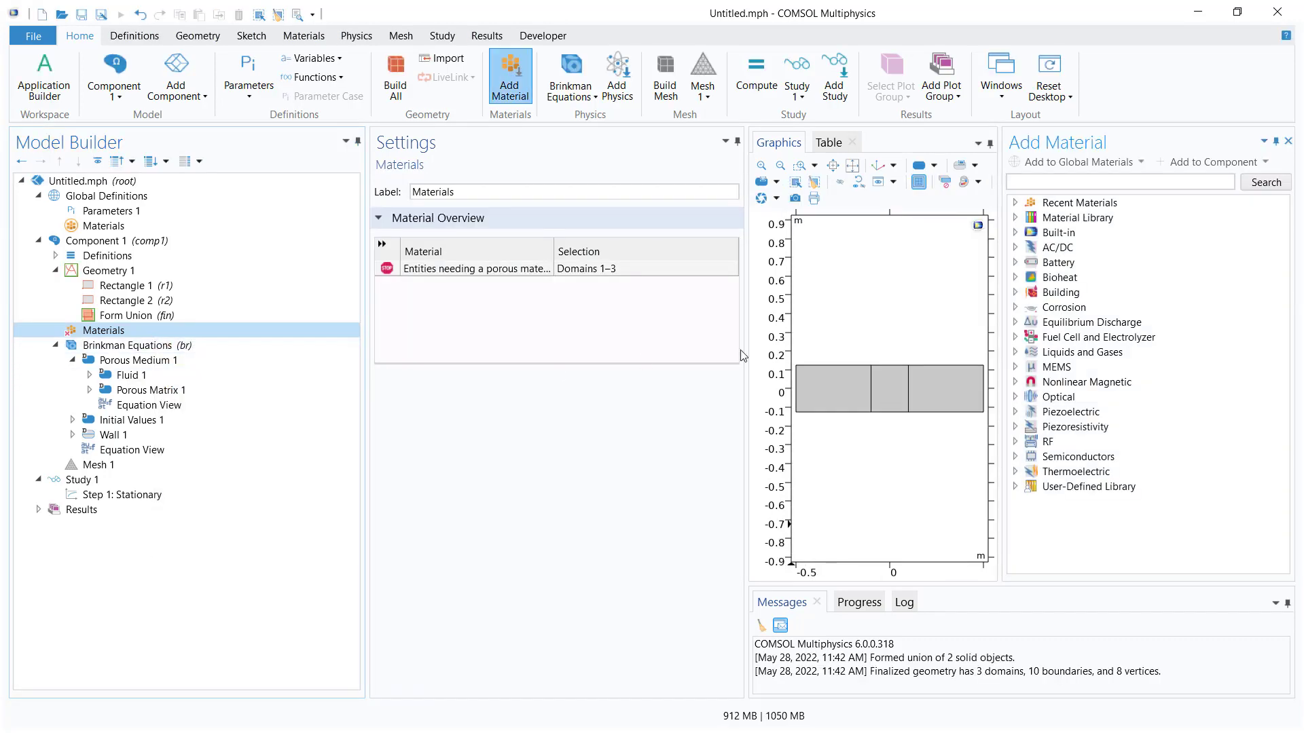
left_click(1015, 203)
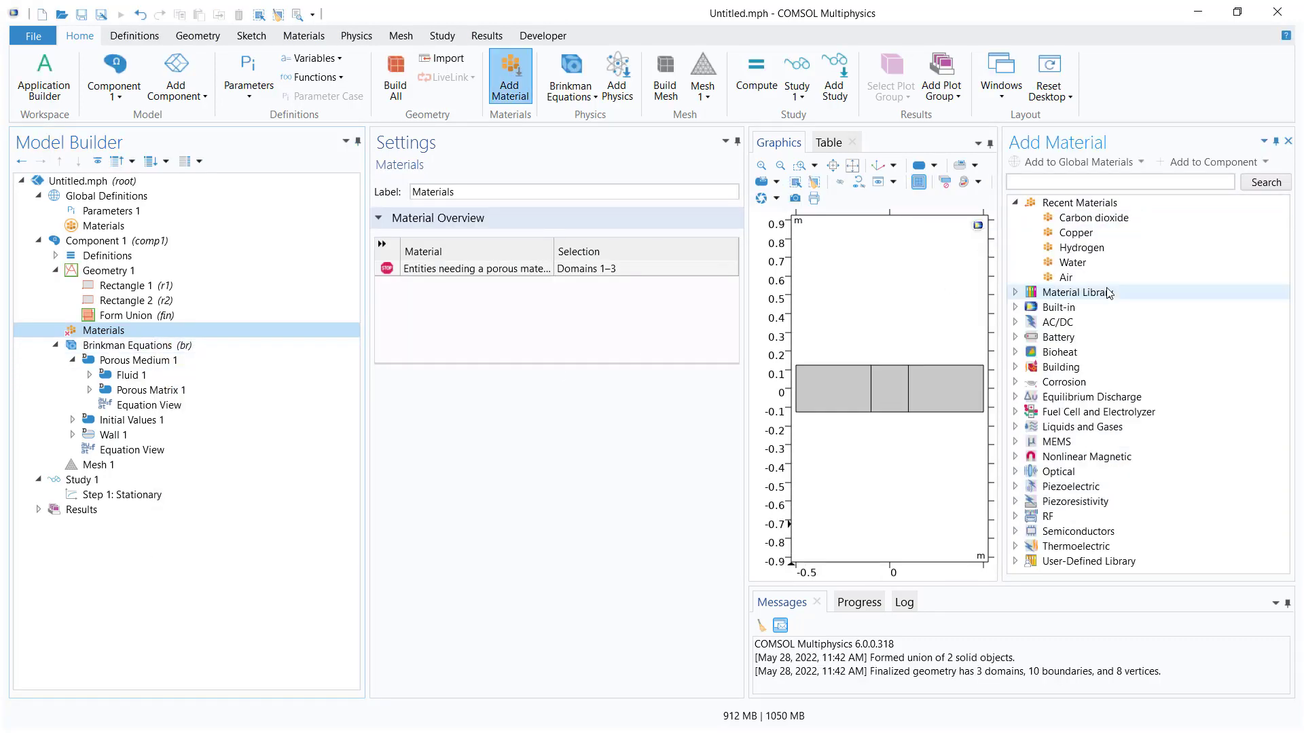
left_click(1115, 265)
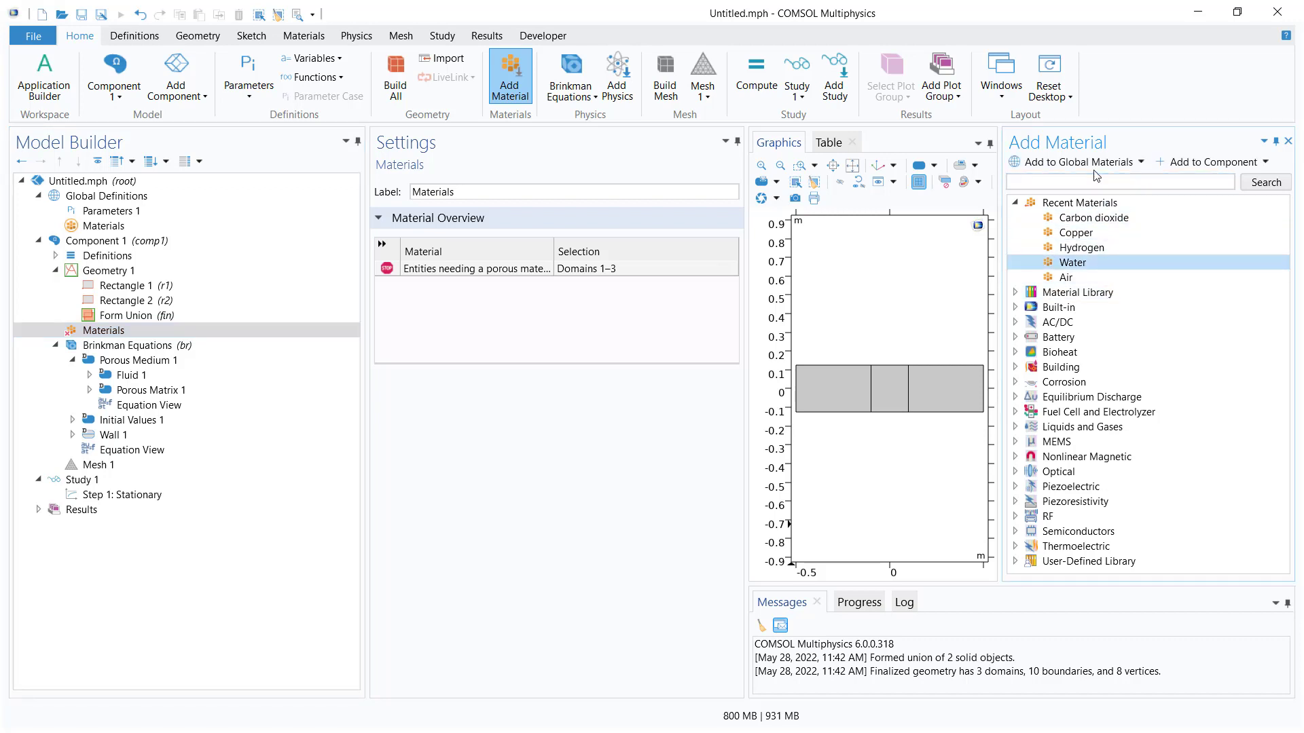
left_click(1180, 167)
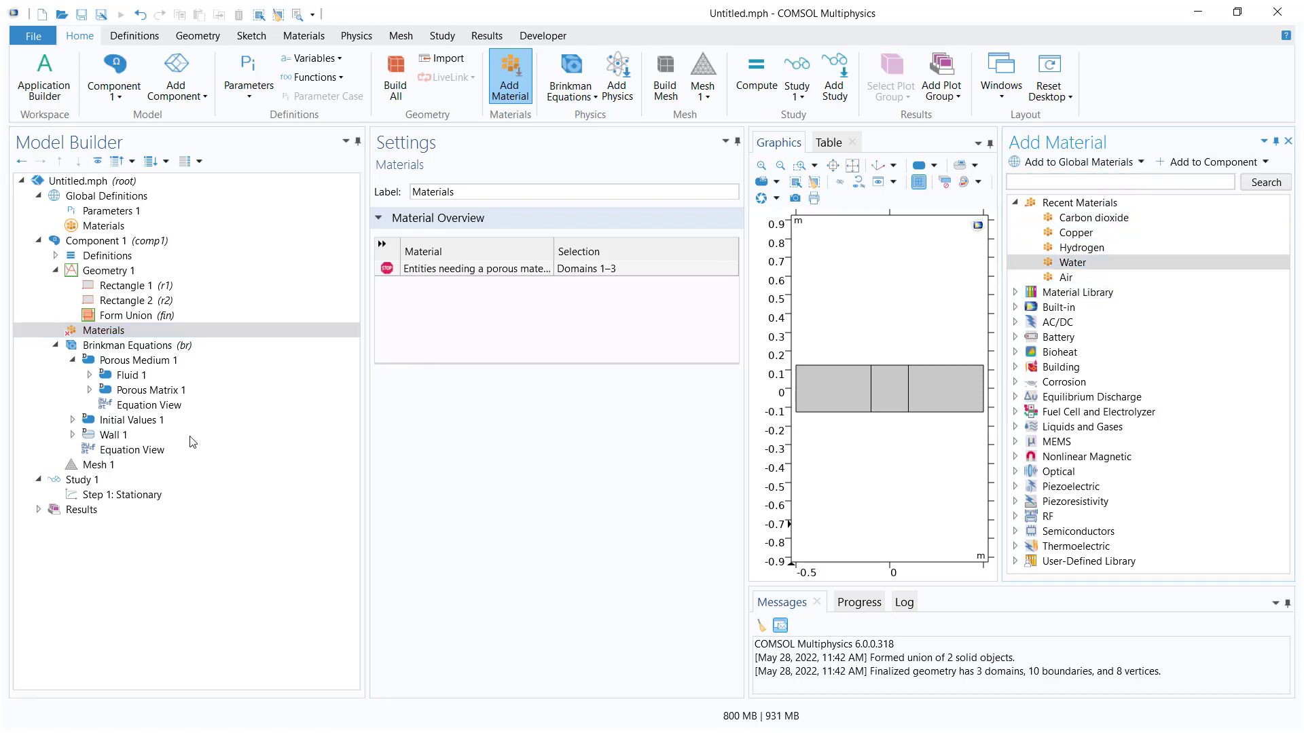
left_click(1288, 144)
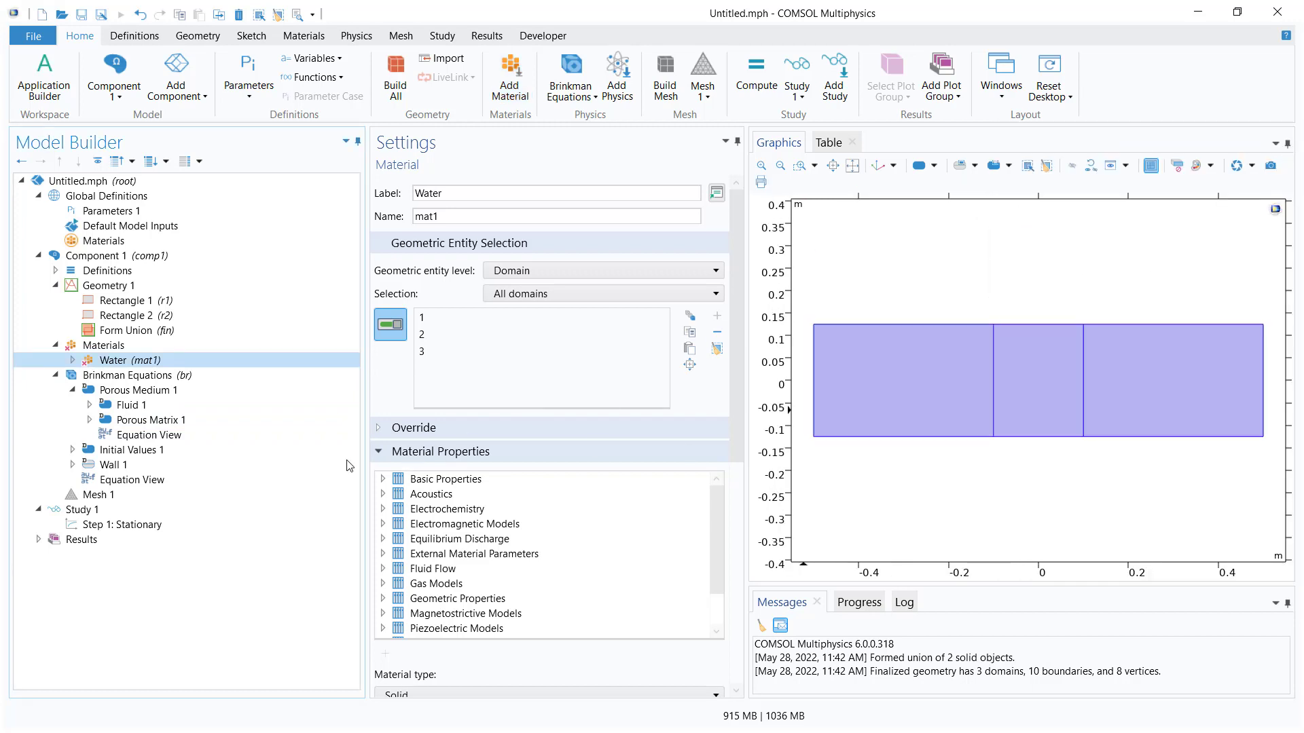
Add a Brinkman Equations inlet on the channel's left boundary with a normal inflow velocity of 0.02 m/s.
left_click(140, 378)
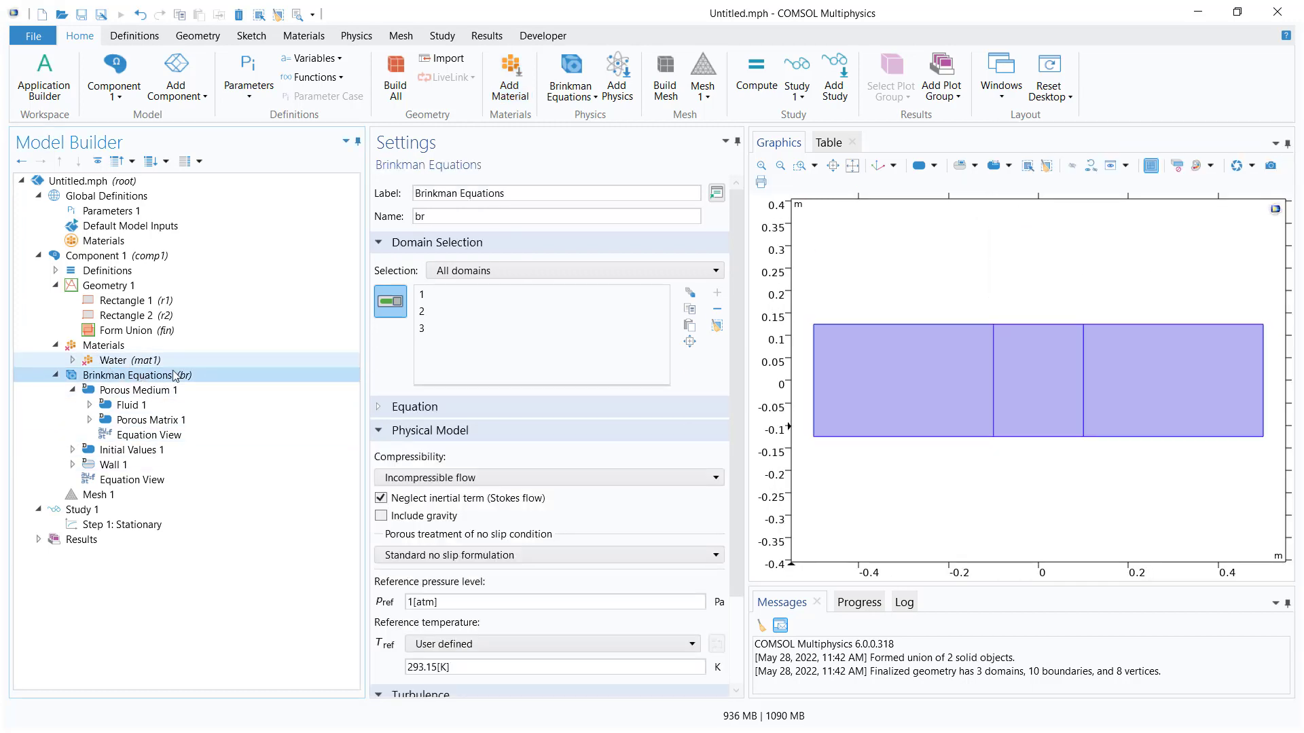
right_click(163, 379)
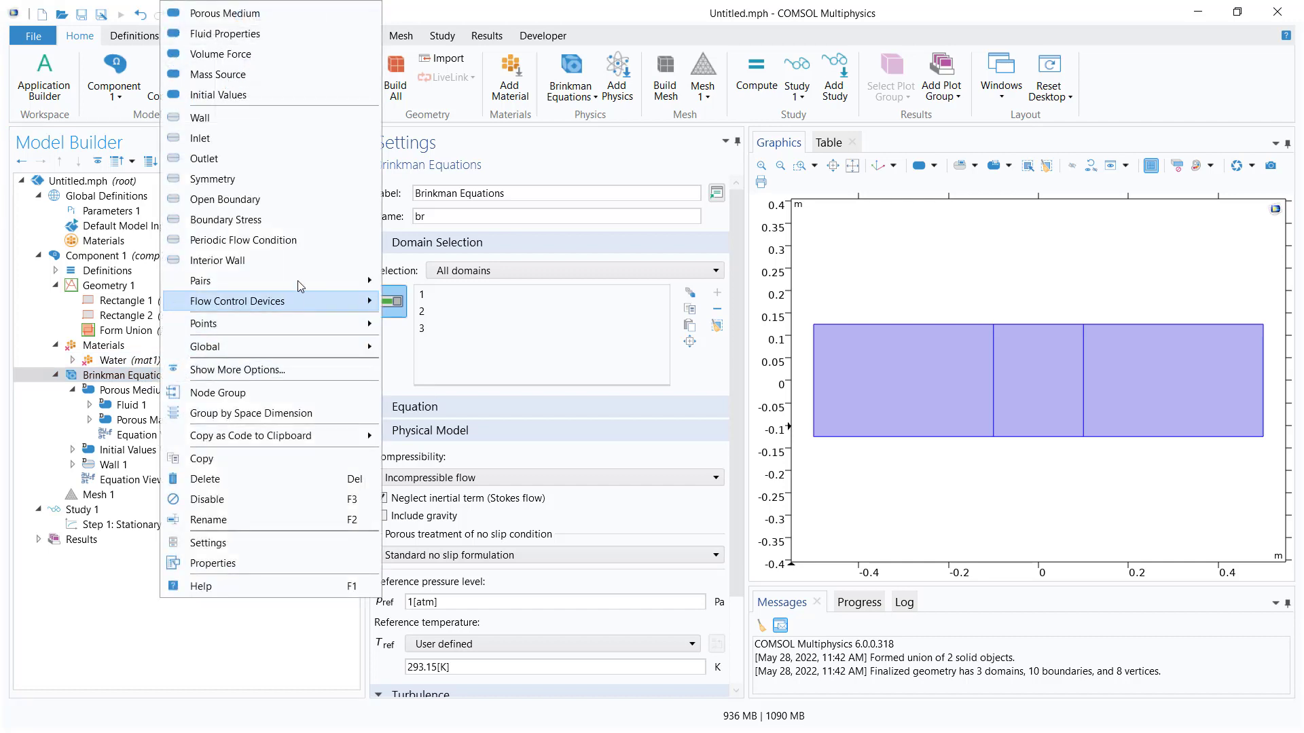
left_click(382, 372)
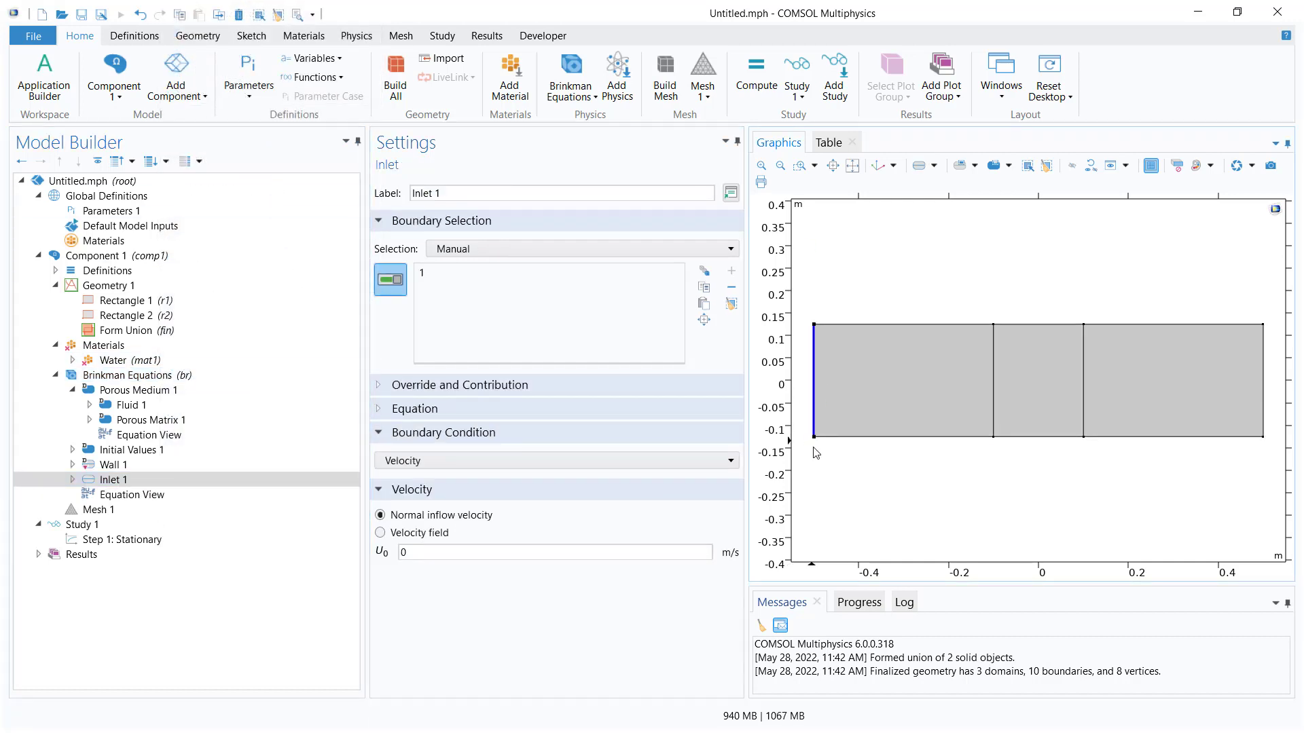
key("alt+Tab")
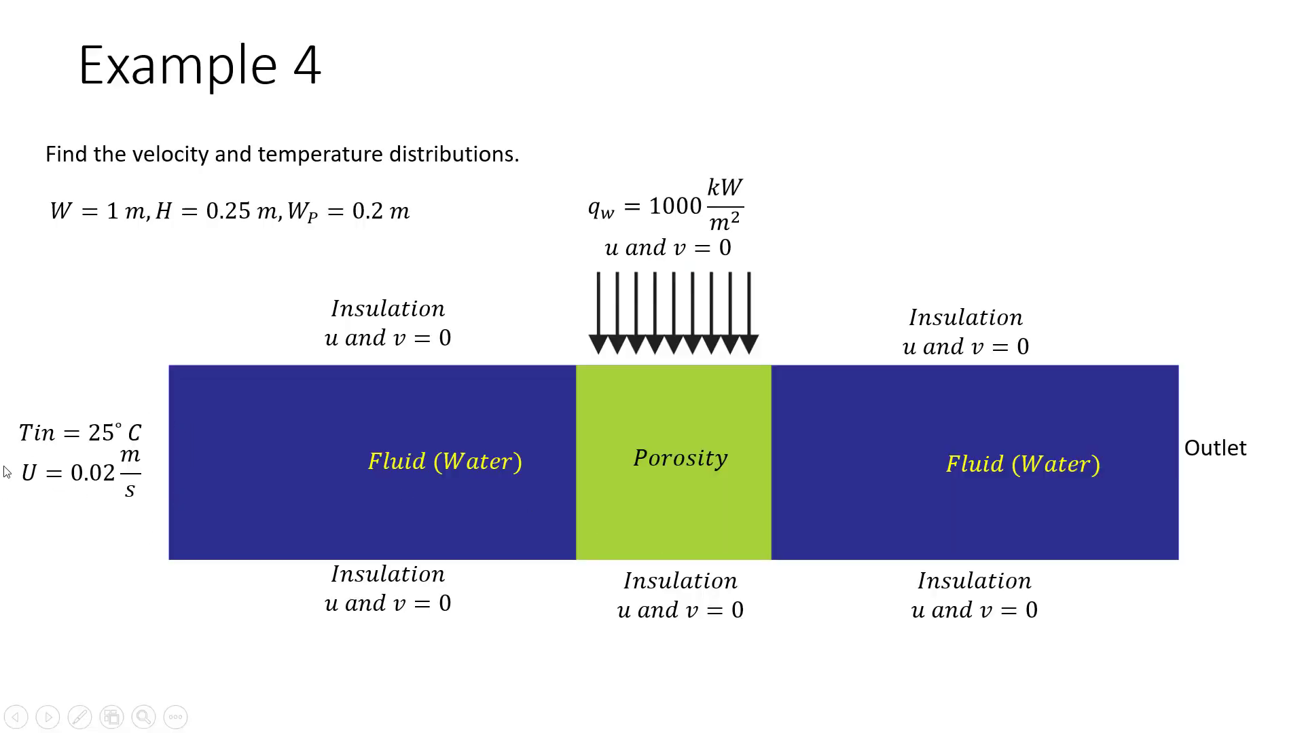
key("alt+Tab")
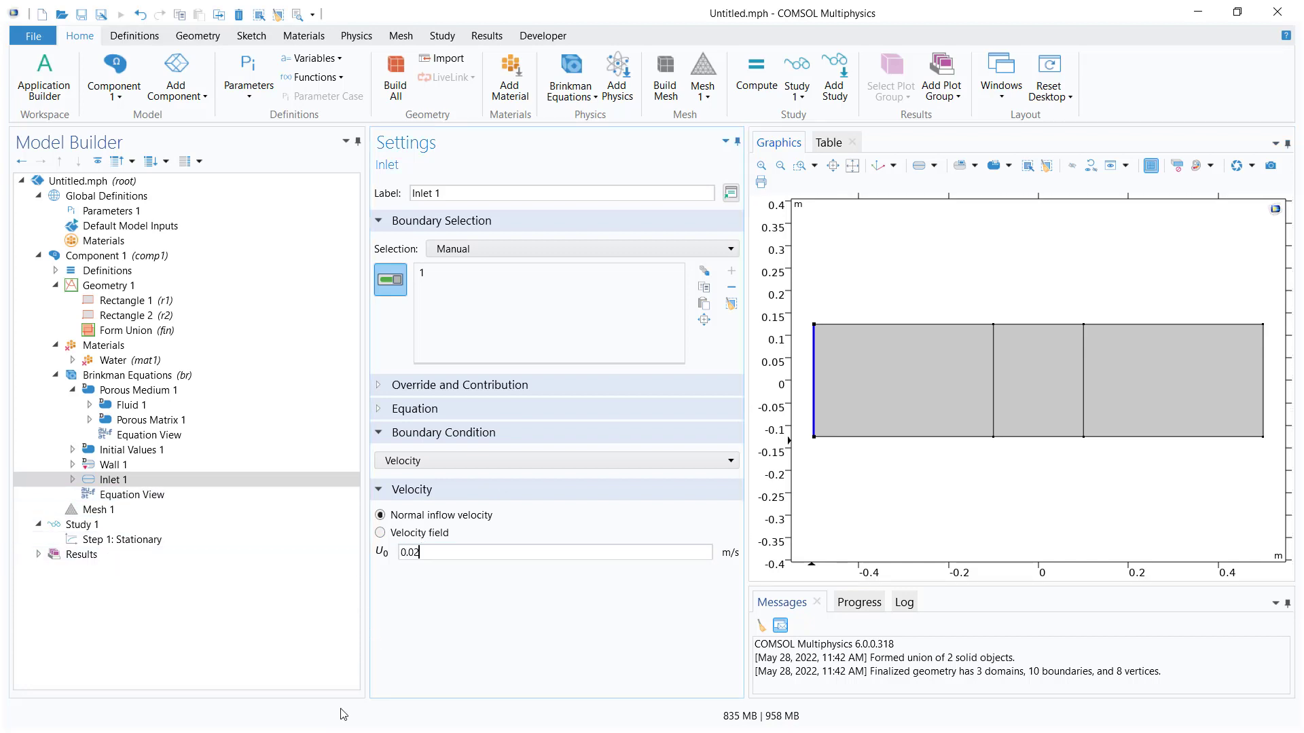
Add a Brinkman Equations outlet on the channel's right boundary.
left_click(174, 391)
left_click(171, 377)
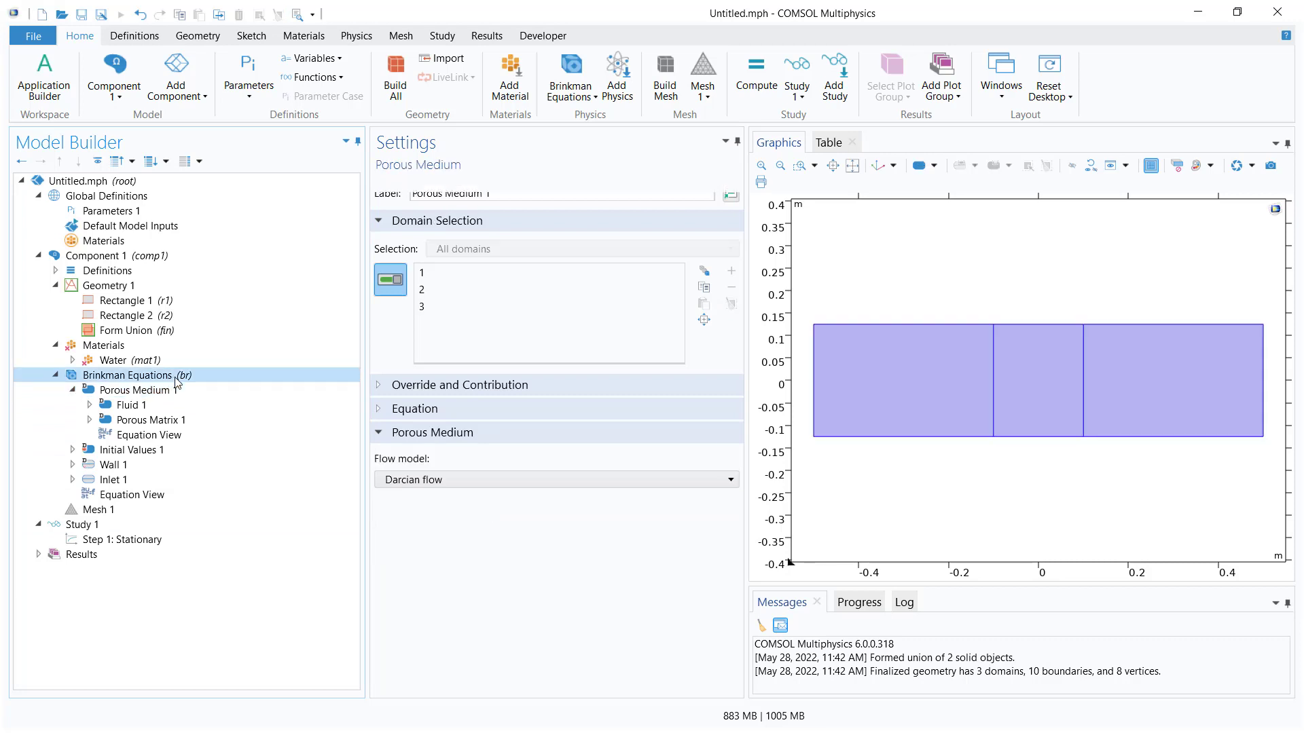
right_click(178, 378)
left_click(257, 157)
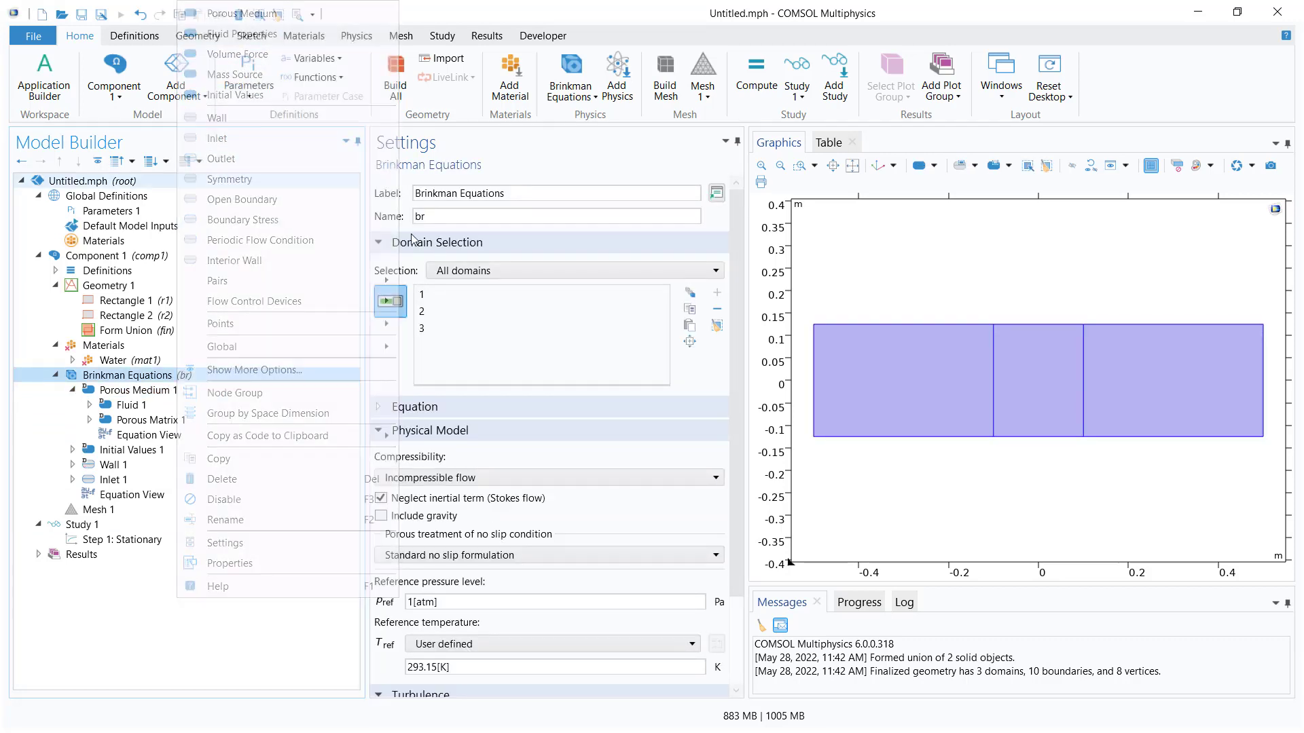
left_click(1261, 368)
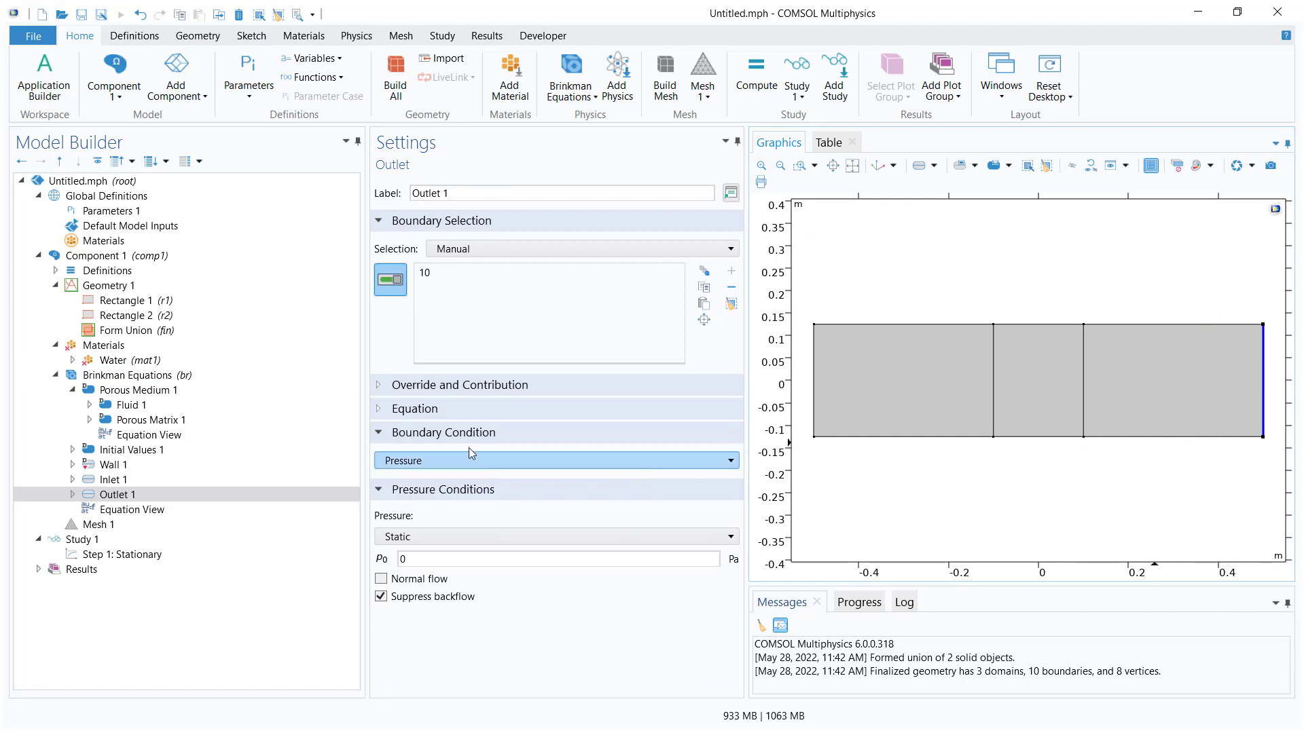
Examine the equation sections of the outlet, the default wall and the default porous medium.
left_click(411, 410)
left_click(409, 410)
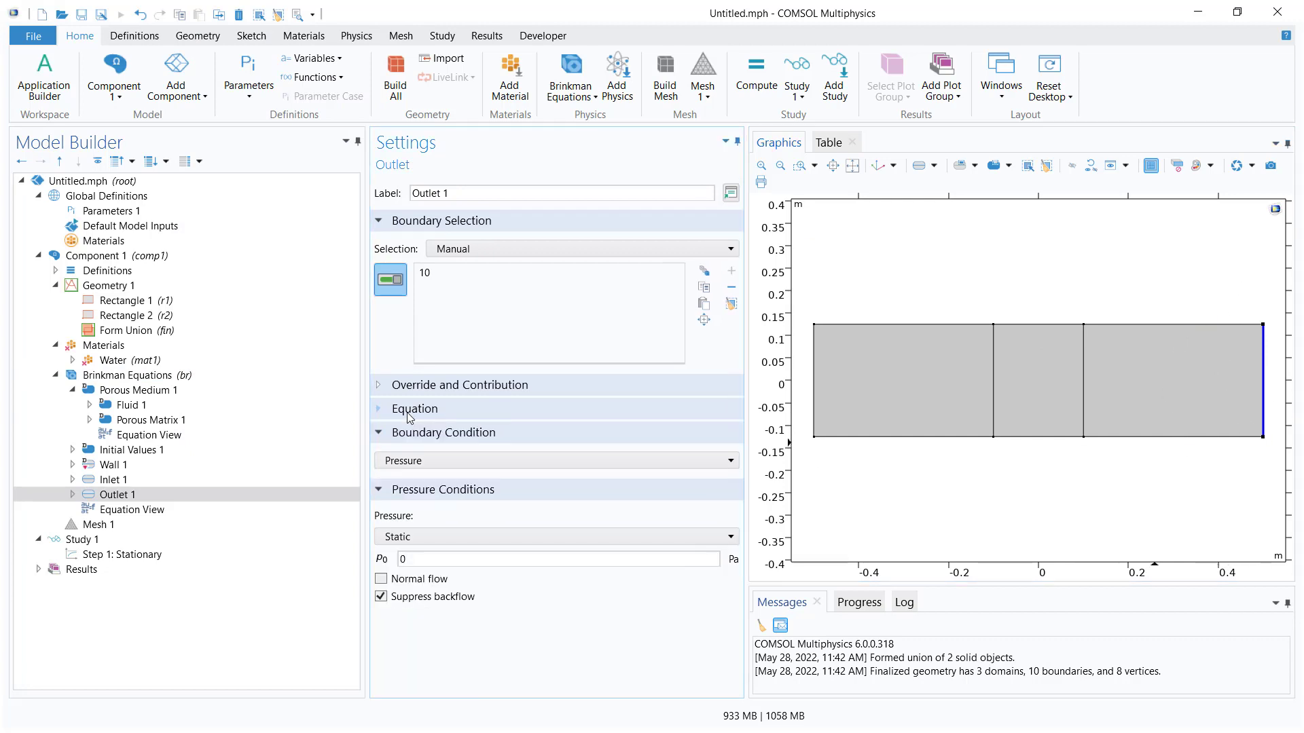
left_click(114, 466)
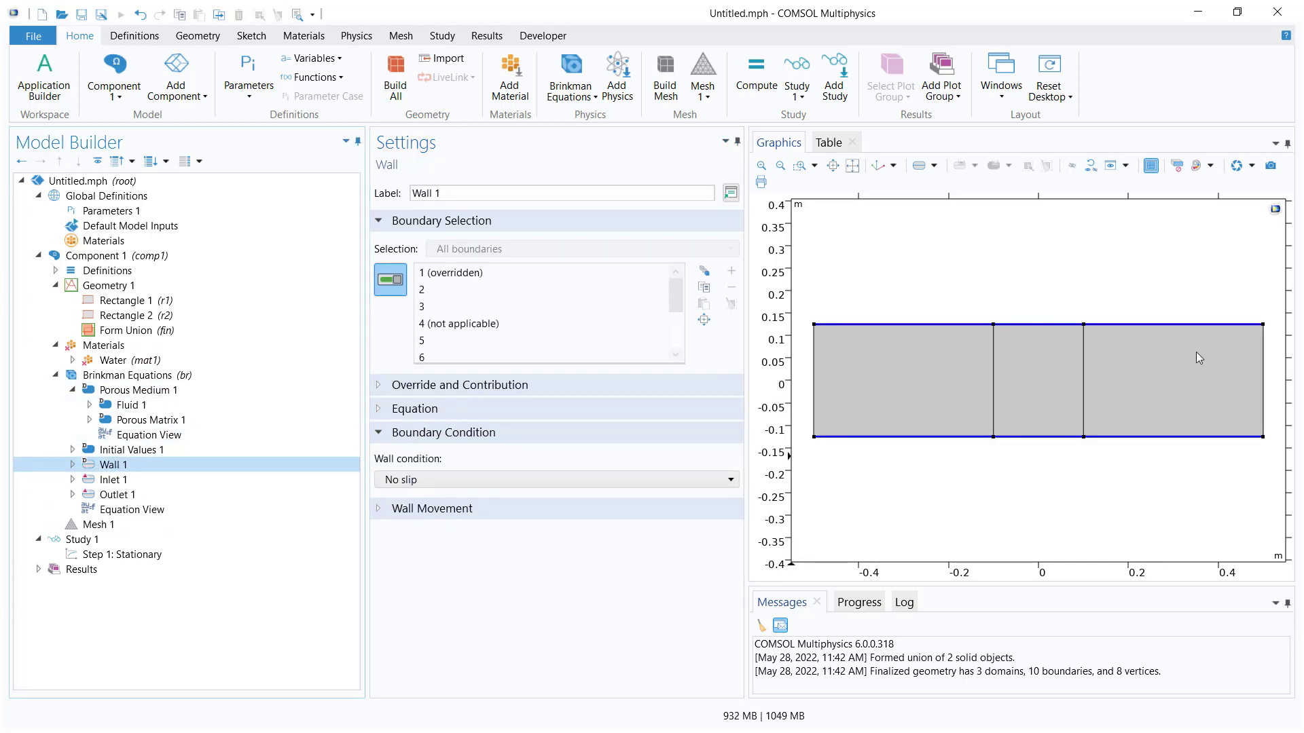
left_click(487, 410)
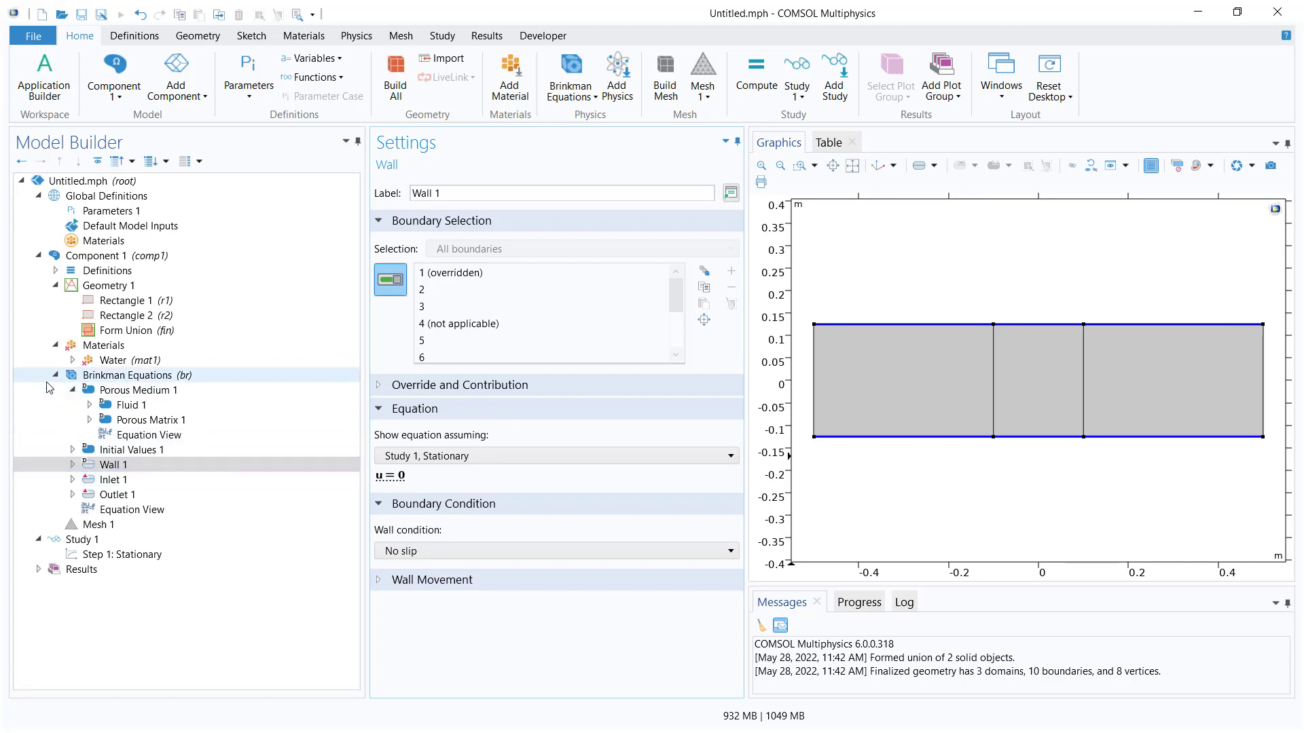
left_click(72, 390)
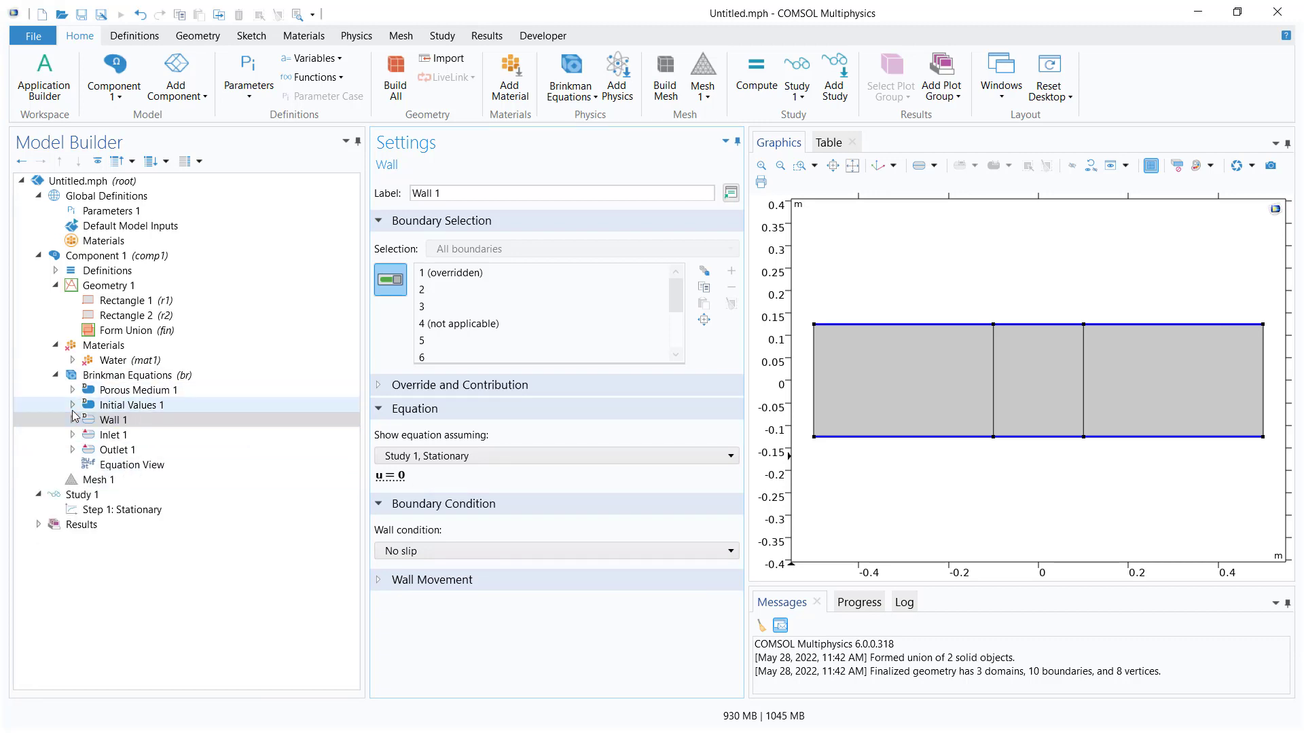
left_click(105, 392)
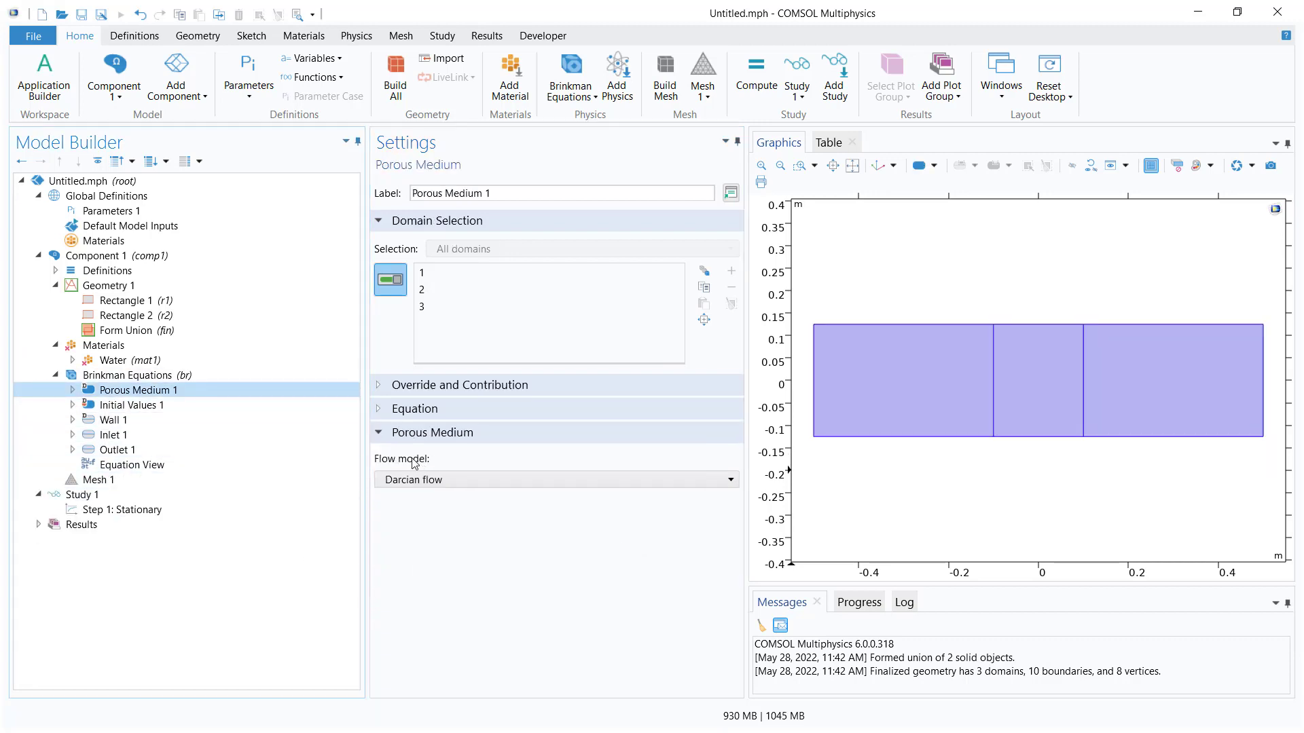
left_click(413, 410)
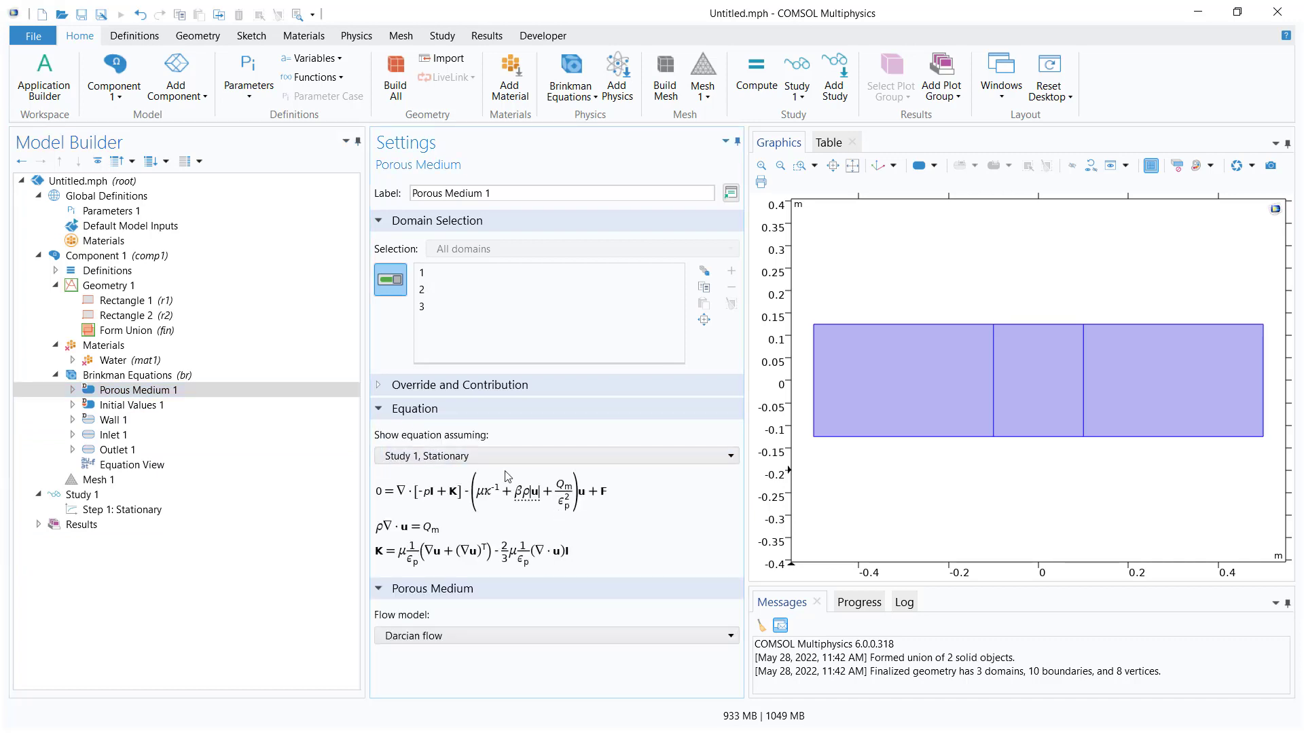
left_click(72, 390)
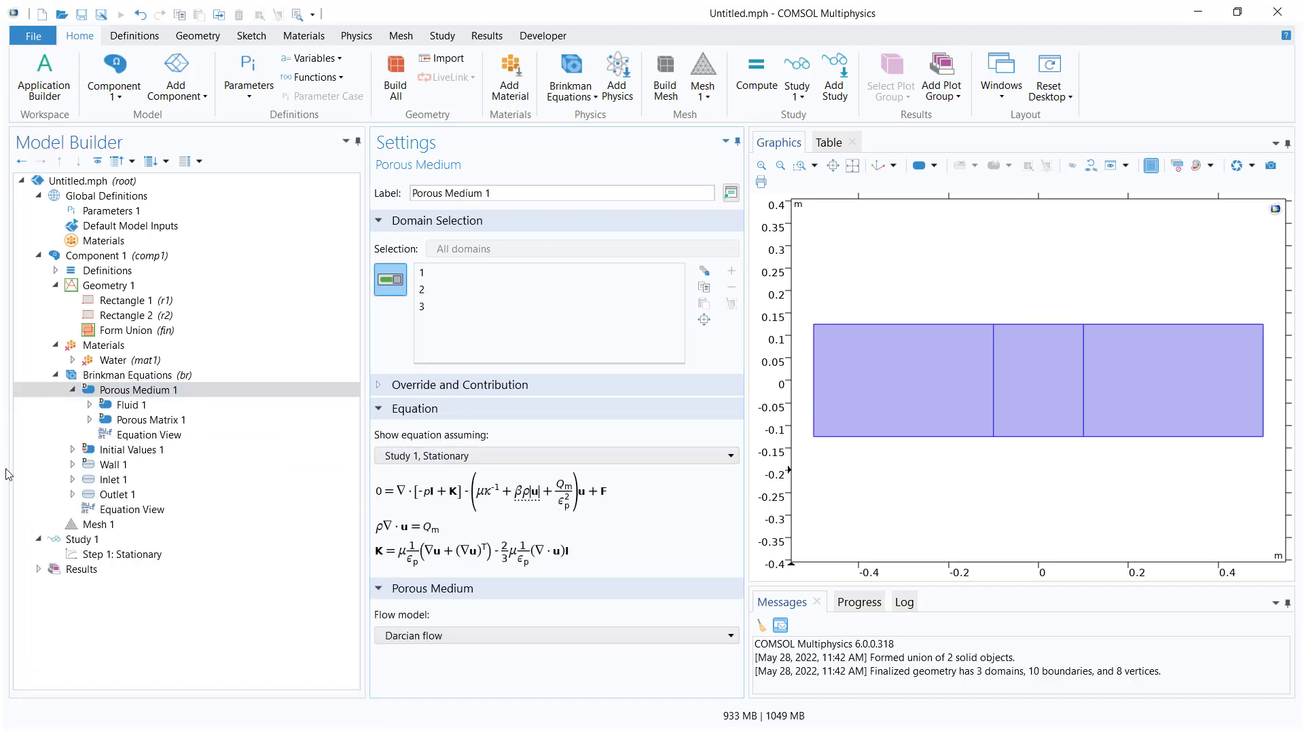
Set the porous matrix to a user-defined porosity of 0.9 and a user-defined isotropic permeability of 1e-12 m^2.
left_click(135, 406)
left_click(146, 423)
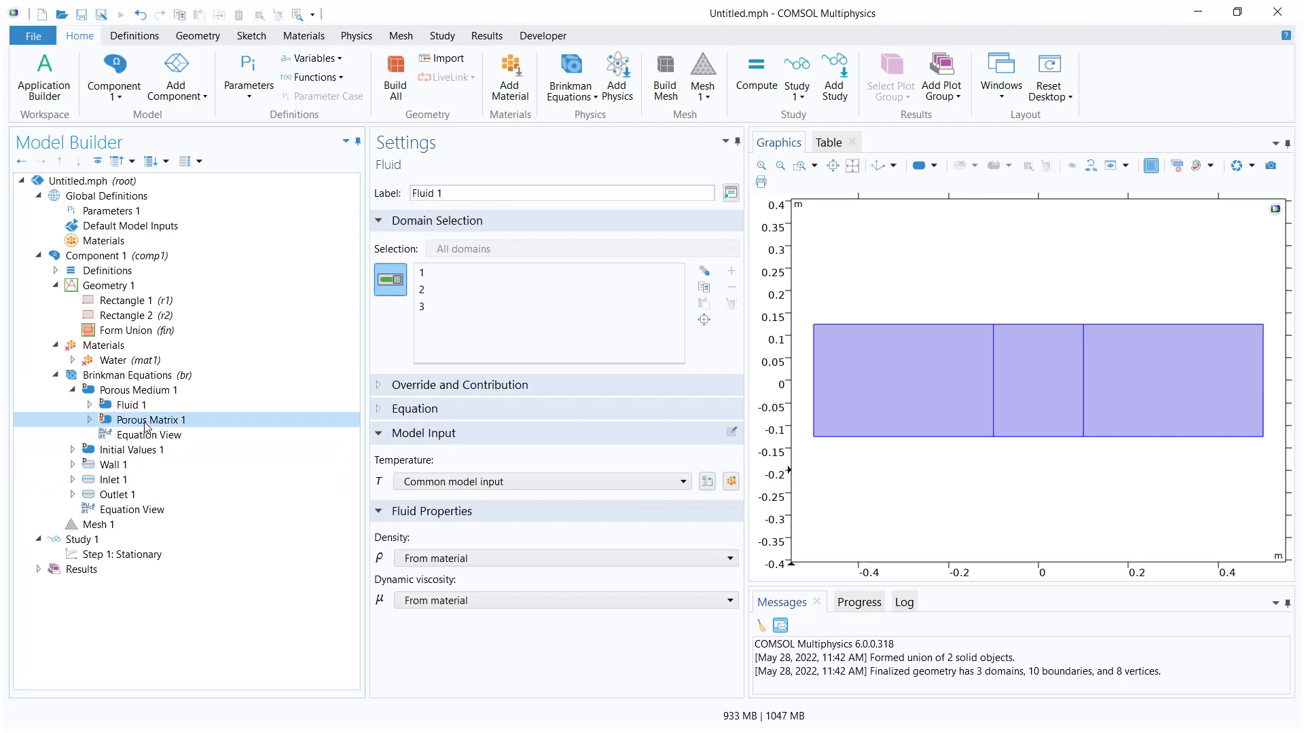
left_click(467, 515)
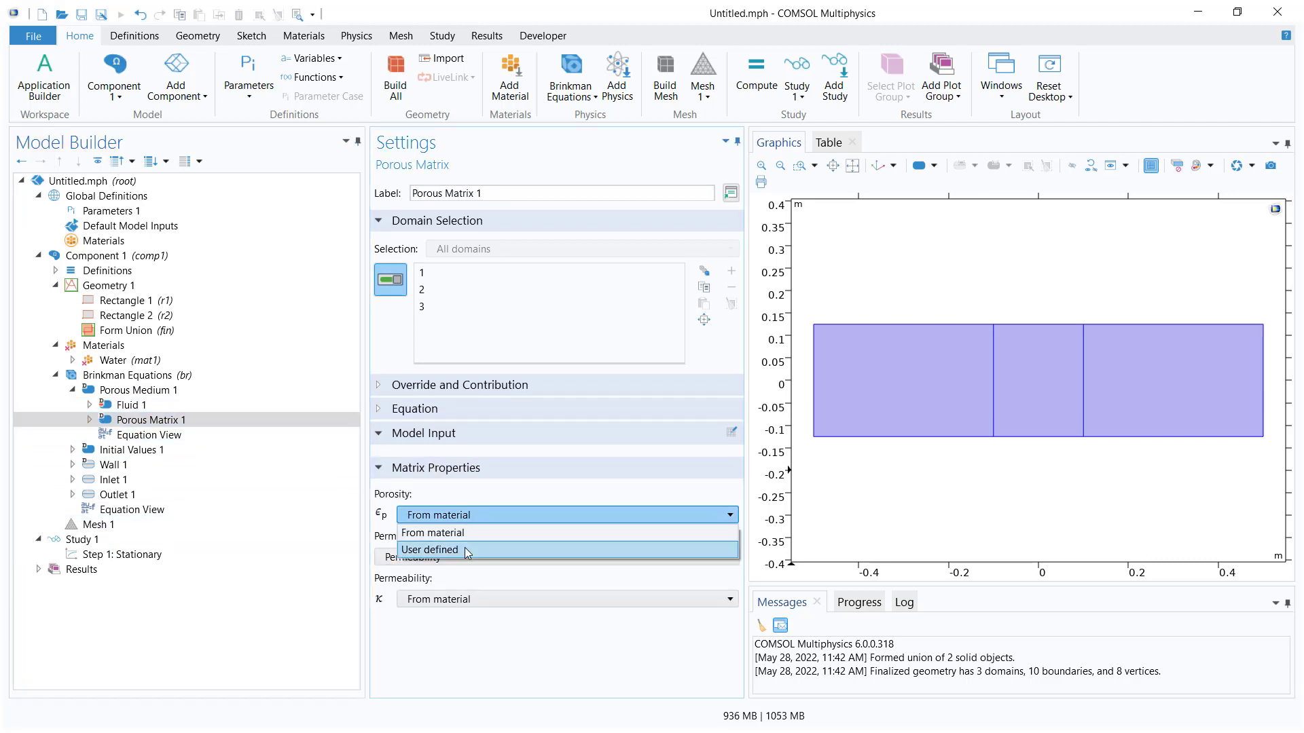
left_click(465, 549)
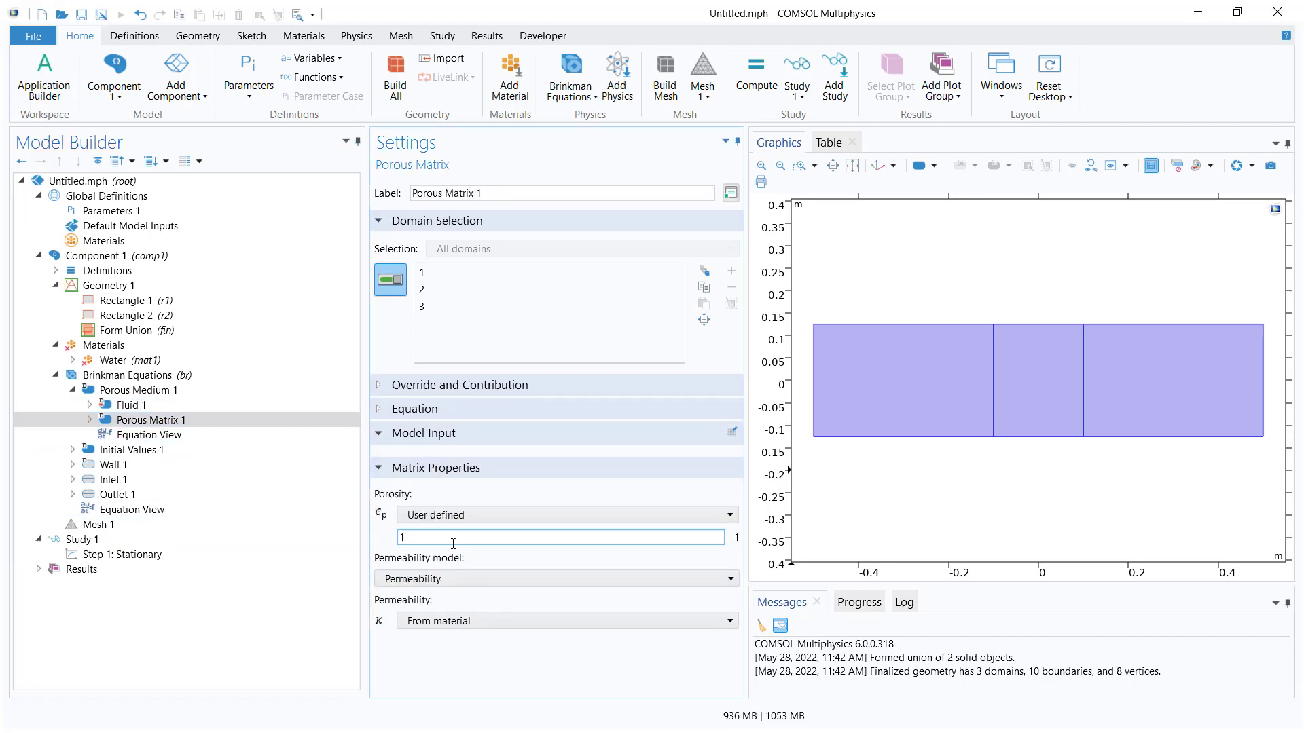
left_click(423, 583)
left_click(423, 582)
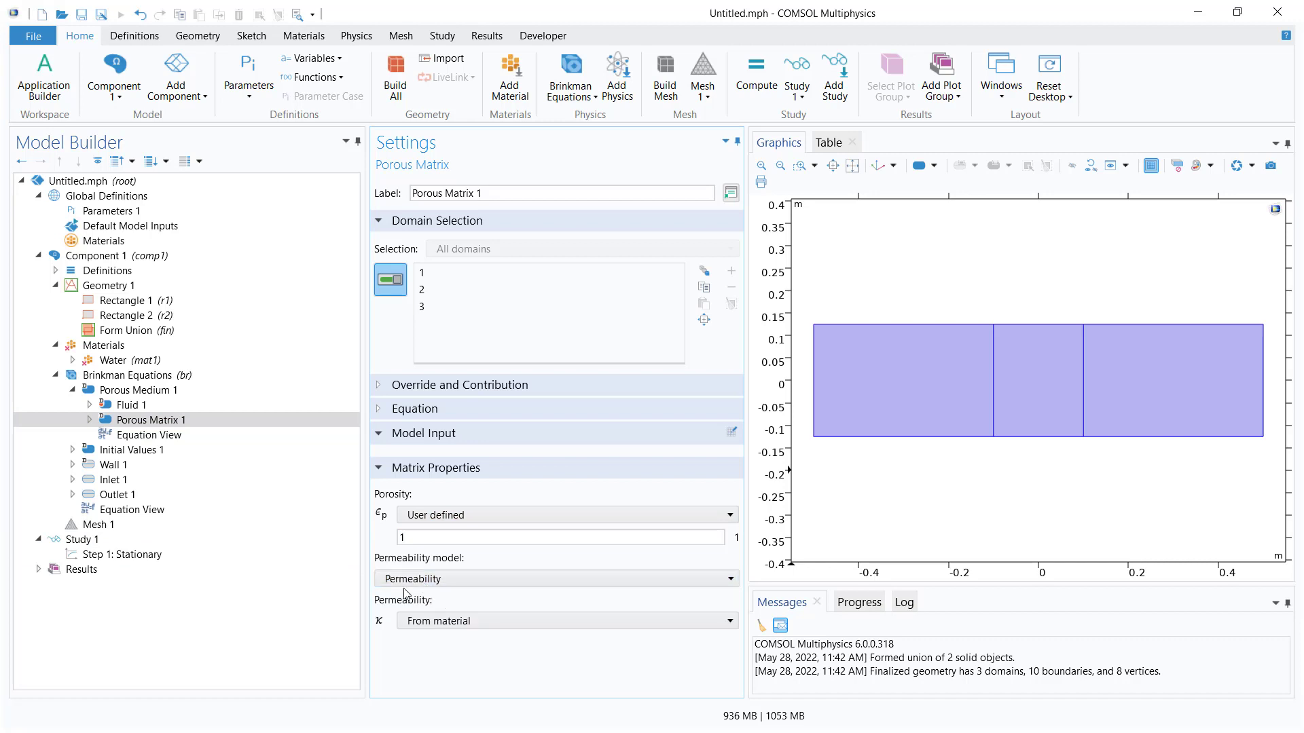
left_click(465, 621)
left_click(428, 655)
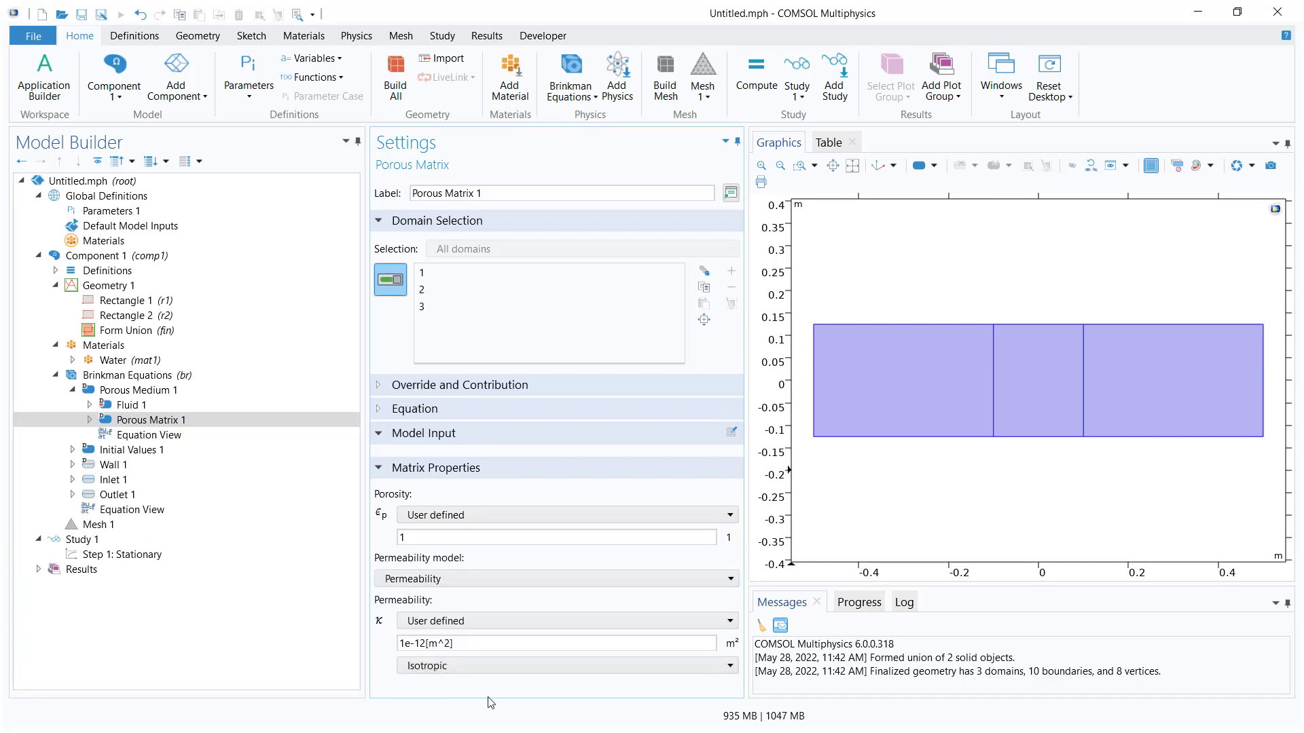
key("alt+Tab")
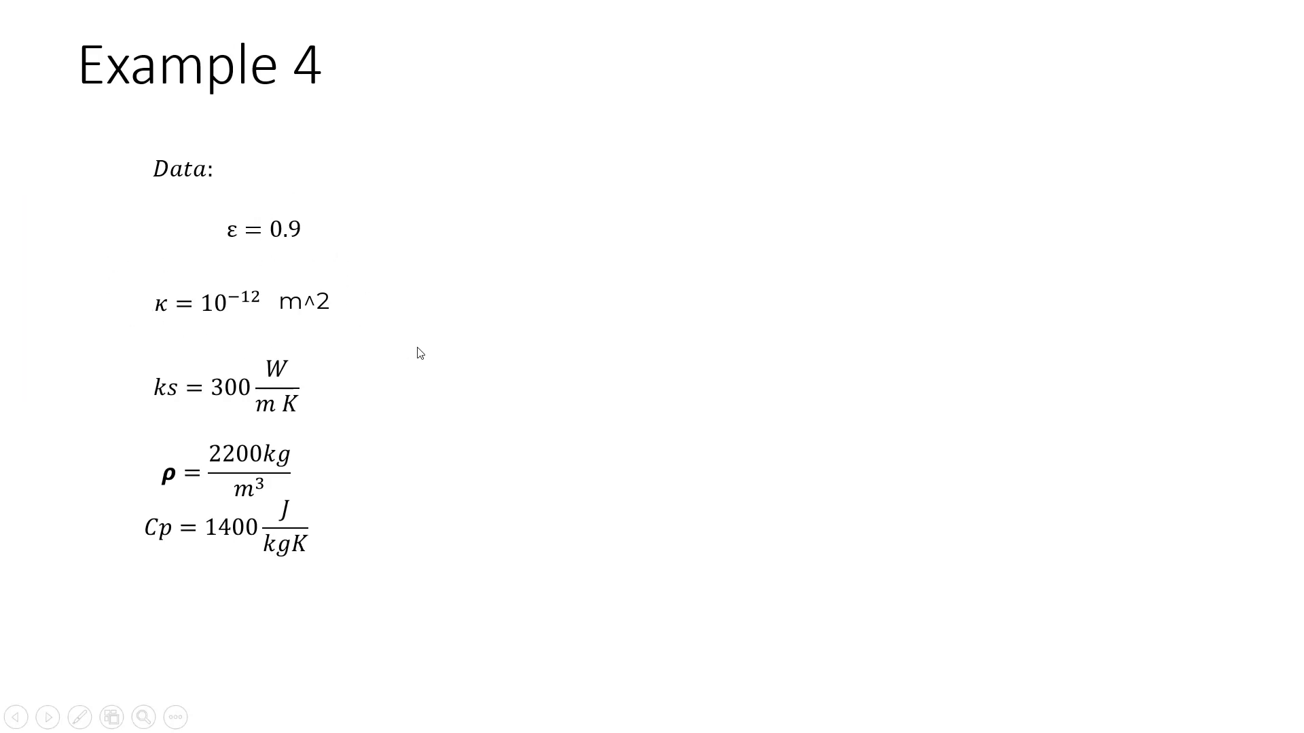
key("alt+Tab")
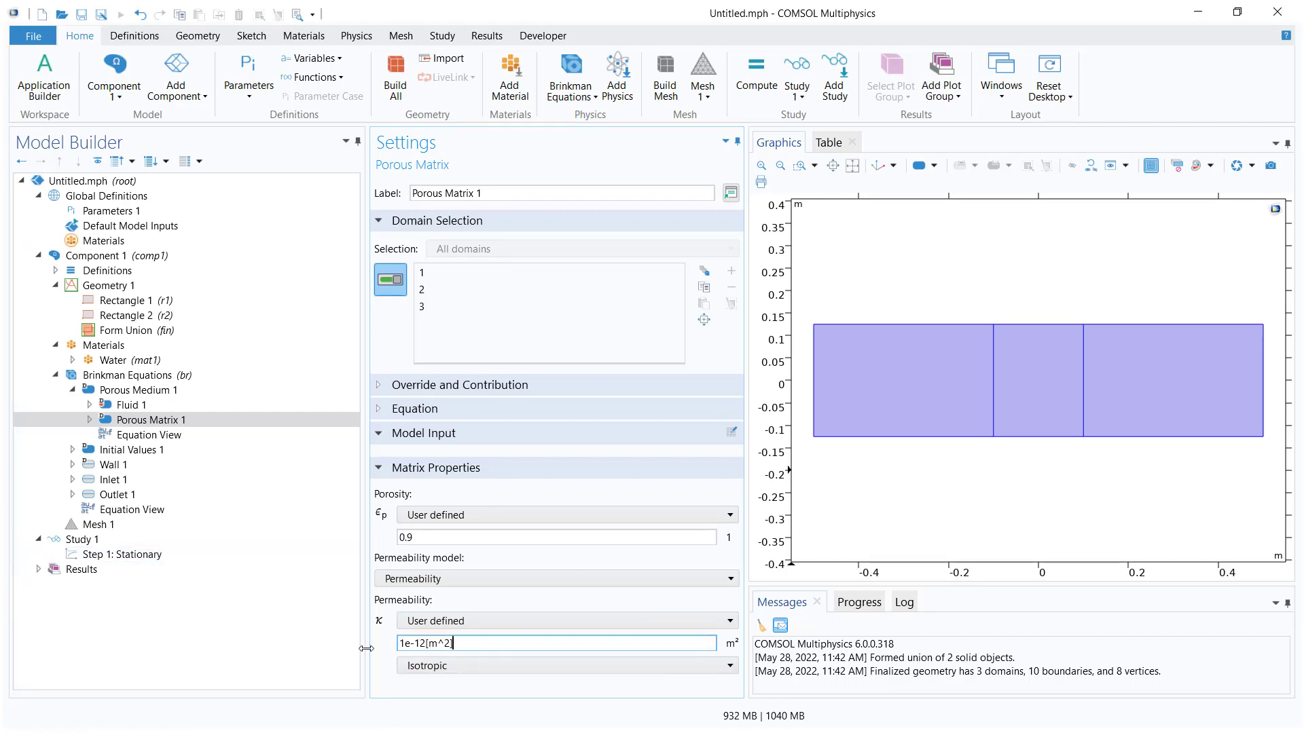
Add a Fluid Properties feature to Brinkman Equations and assign it to the two outer channel domains, 1 and 3.
left_click(118, 384)
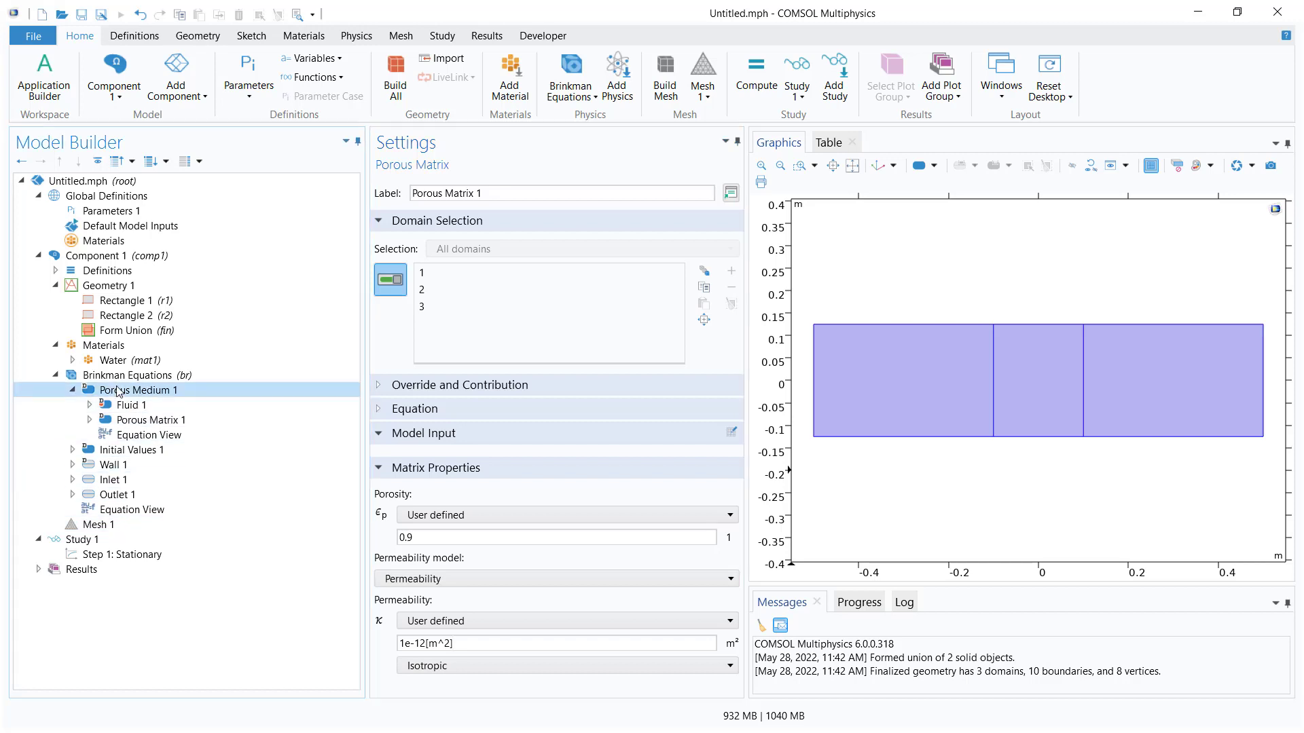
left_click(119, 376)
right_click(119, 376)
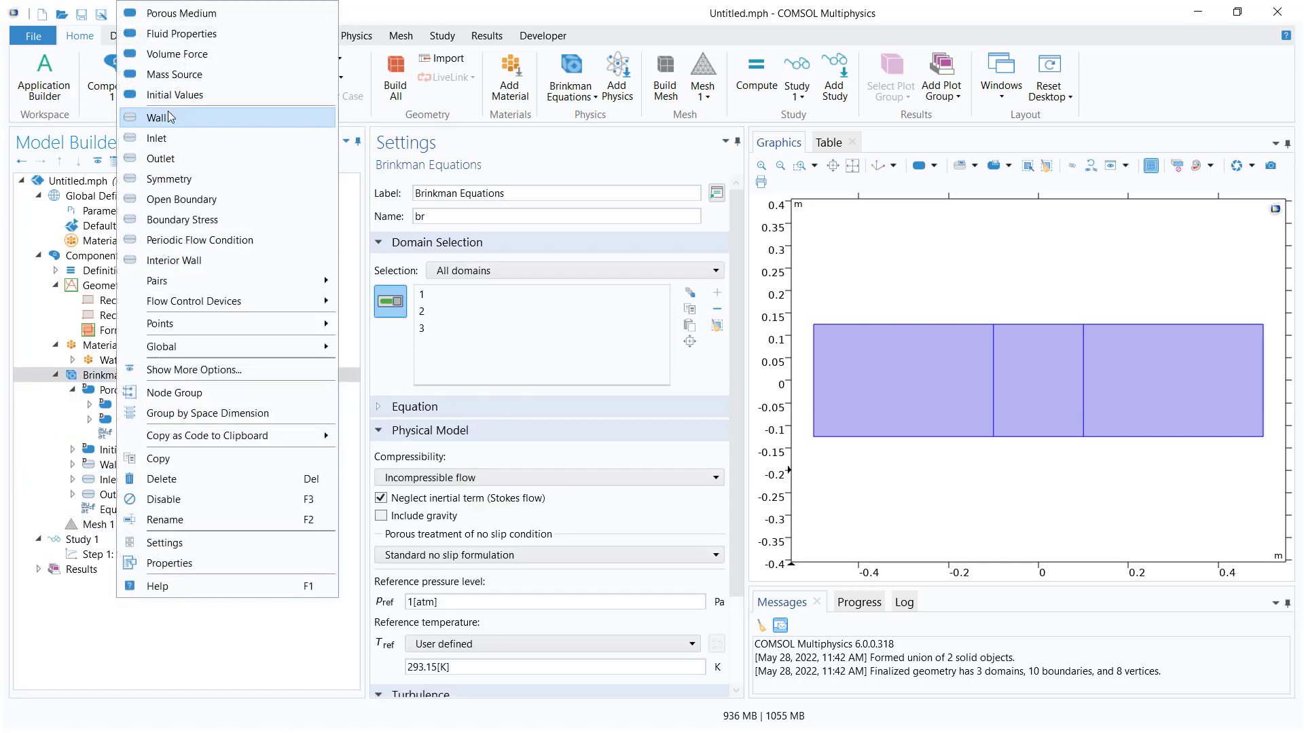
left_click(178, 33)
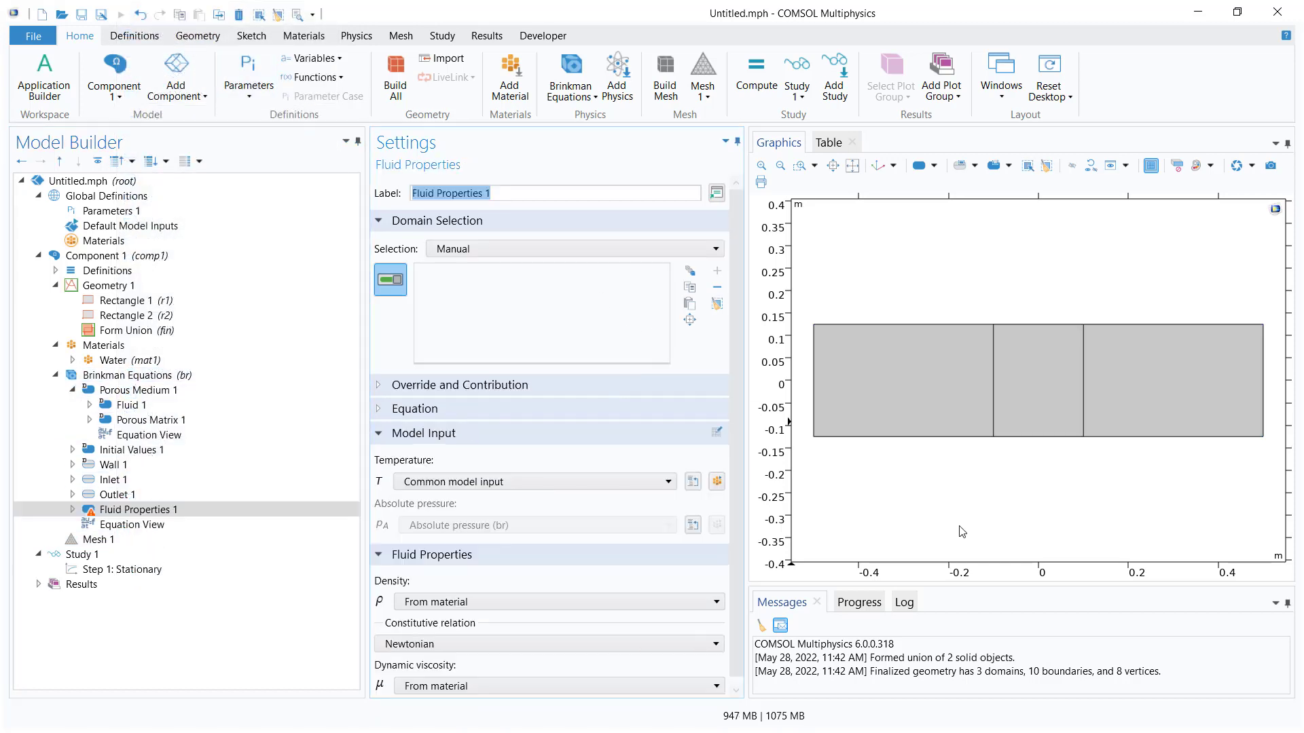
left_click(903, 383)
left_click(1148, 397)
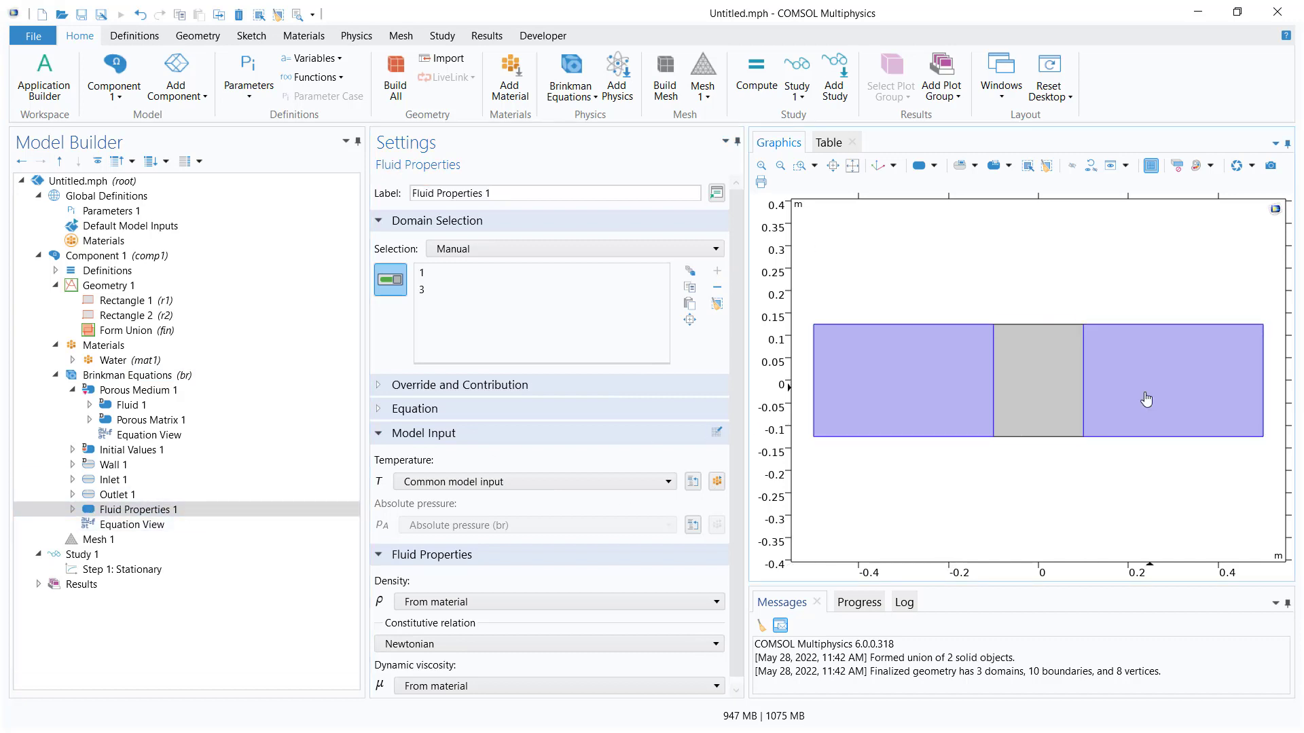
Rename the new Fluid Properties feature as Water.
right_click(162, 510)
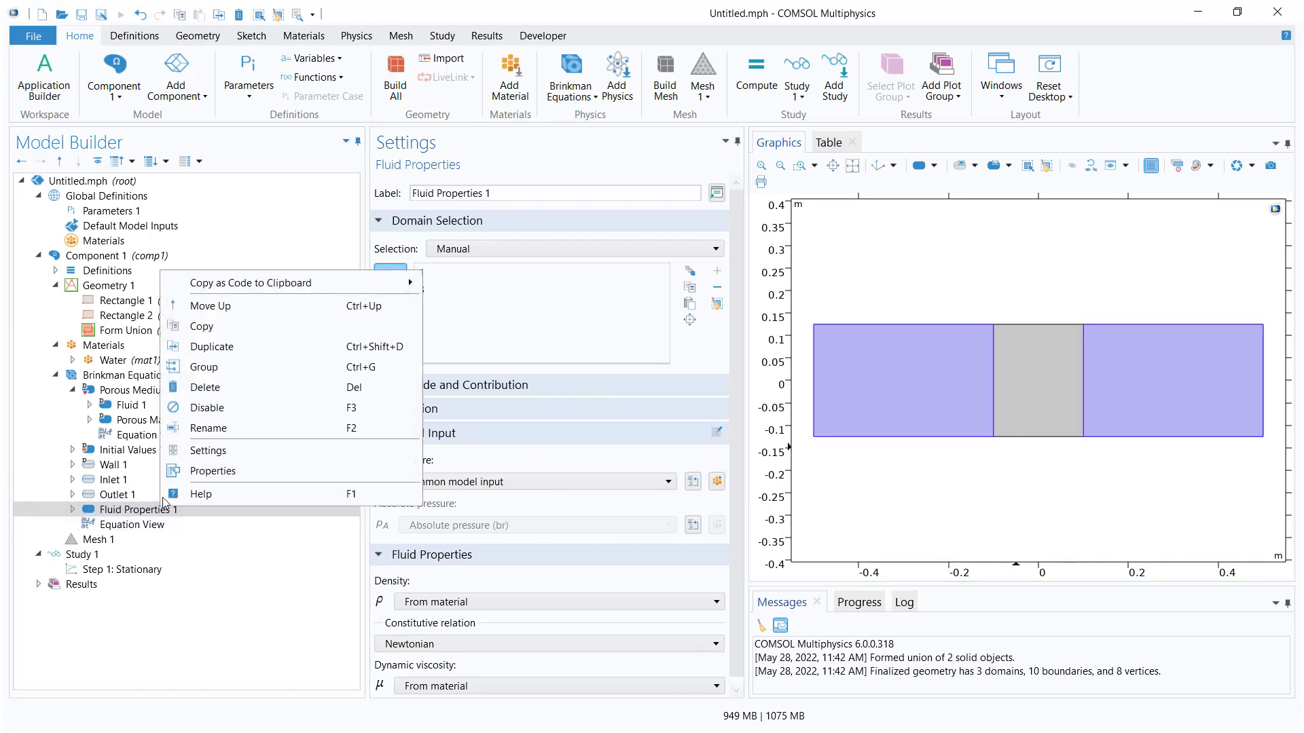
left_click(203, 428)
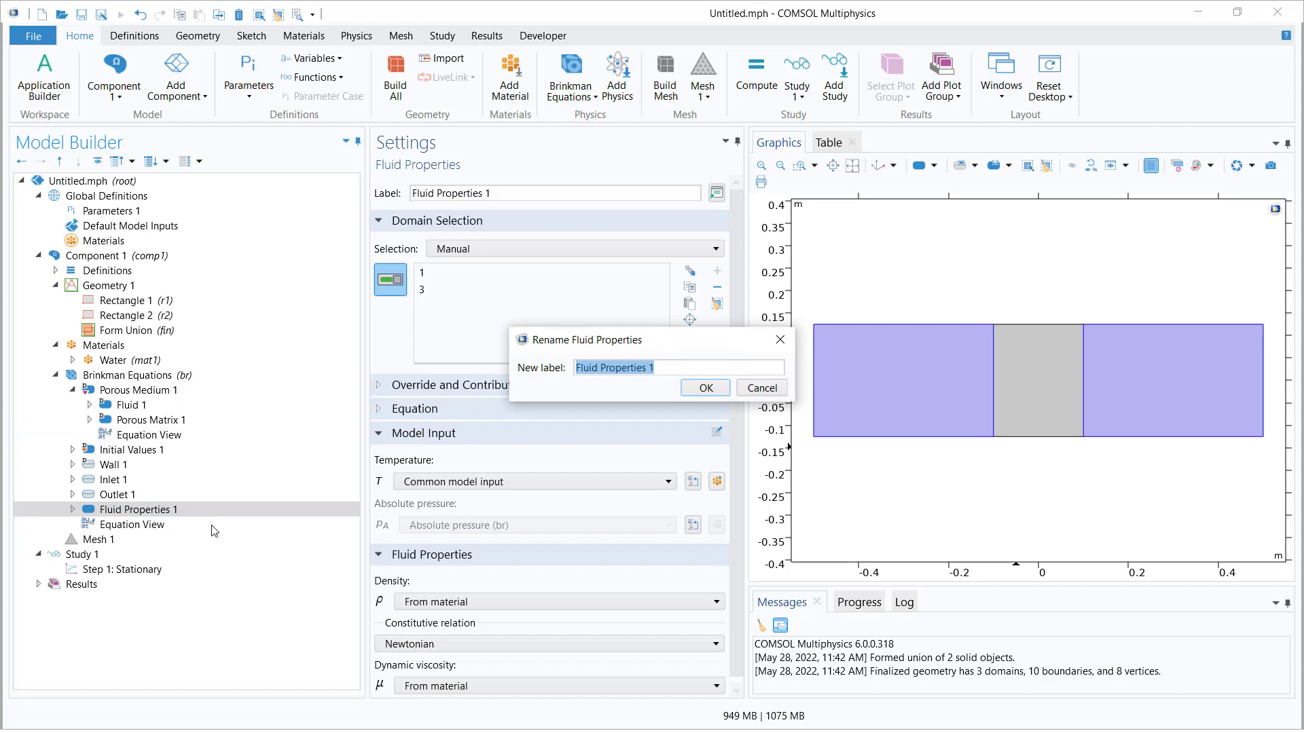
type("Water")
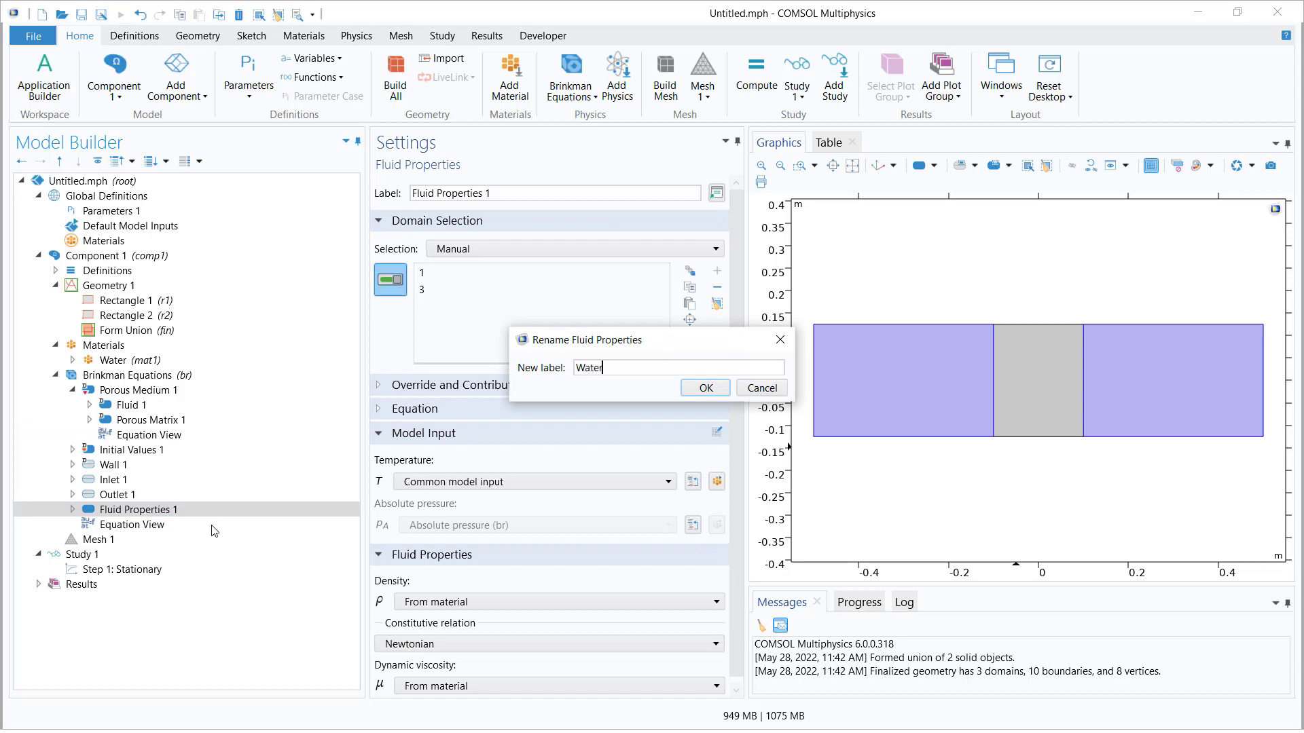
key("Return")
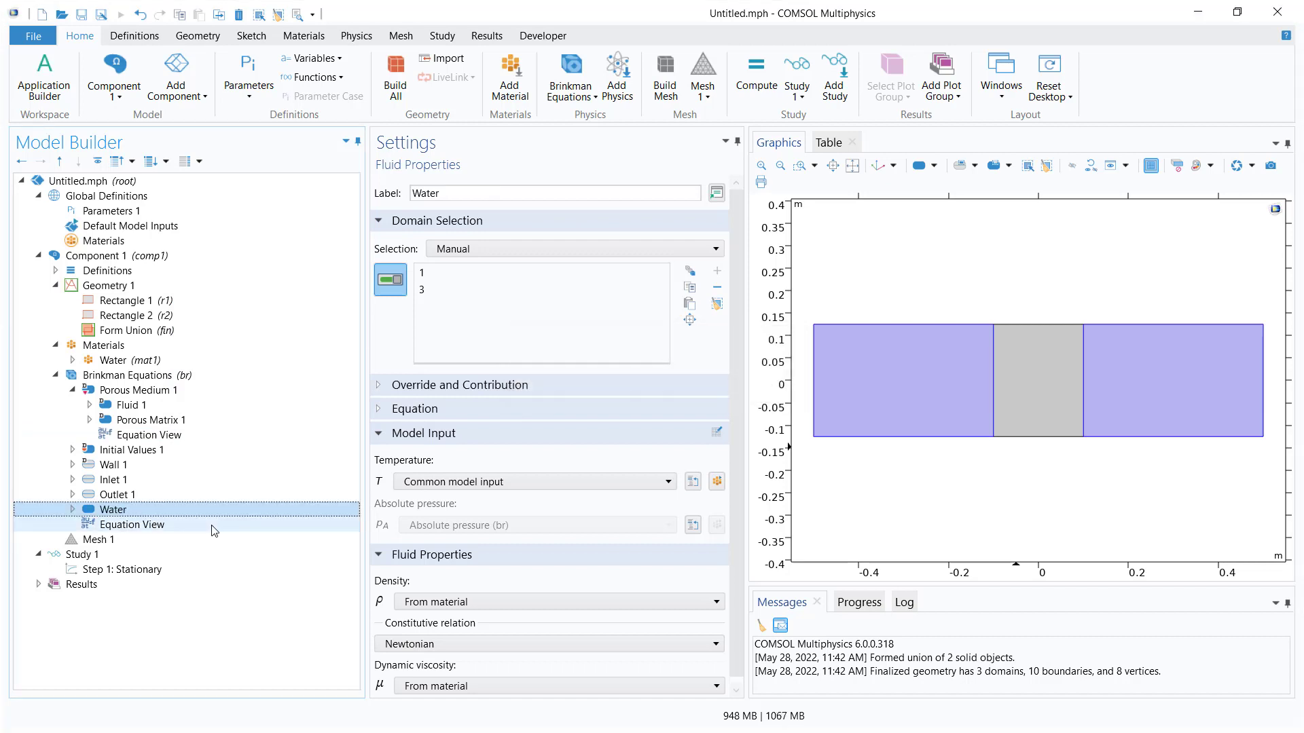
Review the domain assignments and properties of the Water feature, the porous matrix and the porous medium's fluid.
left_click(166, 494)
left_click(170, 510)
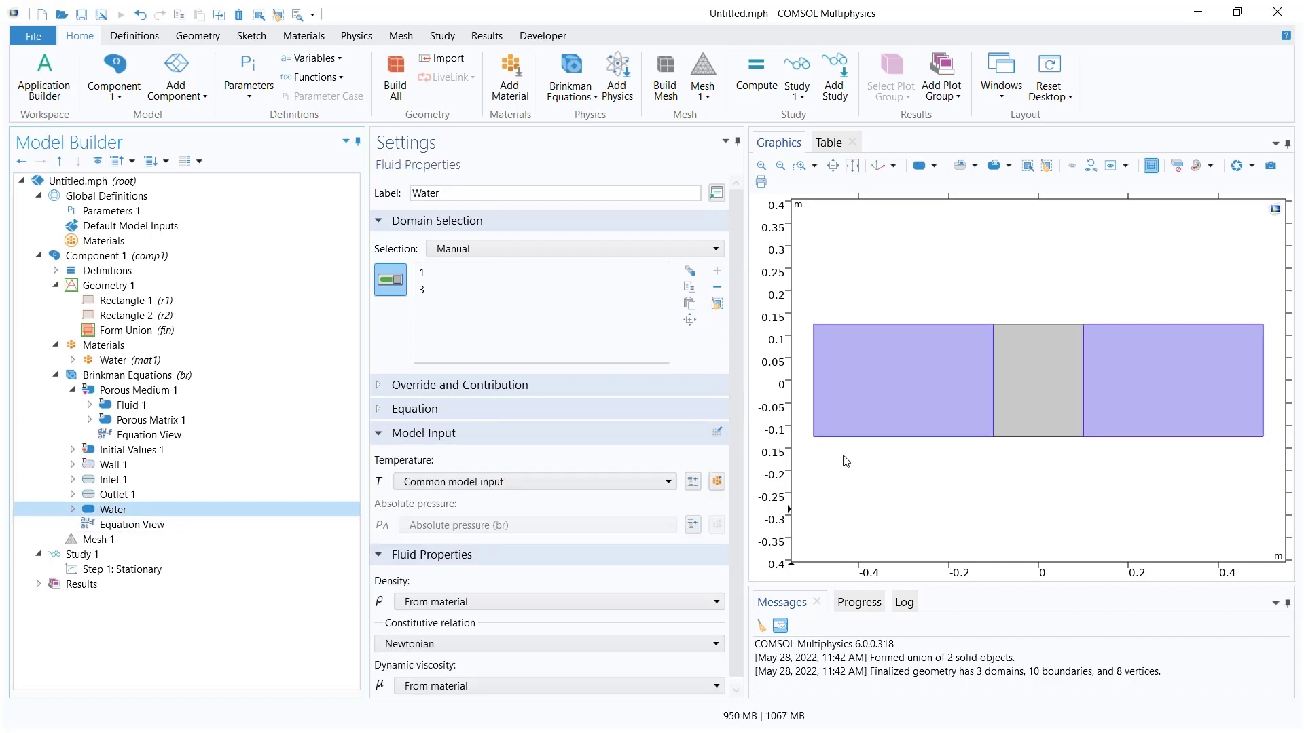
left_click(196, 420)
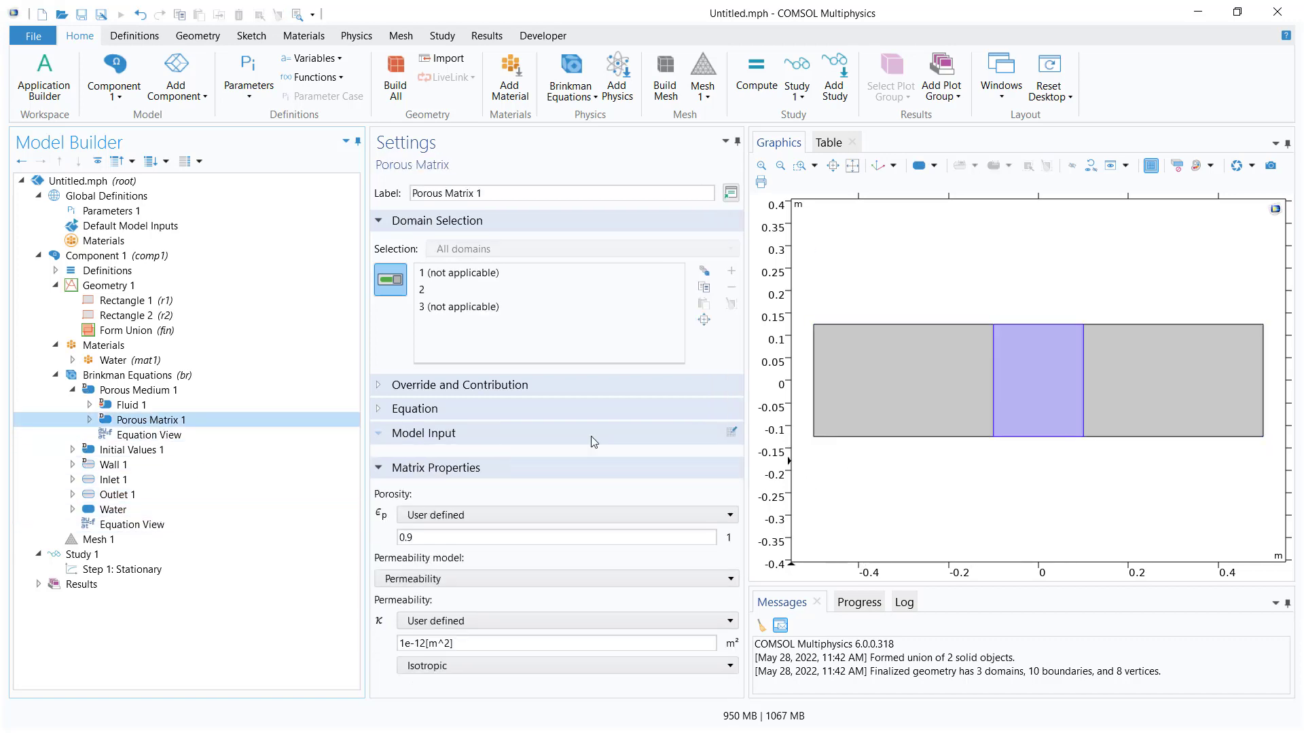
key("Up")
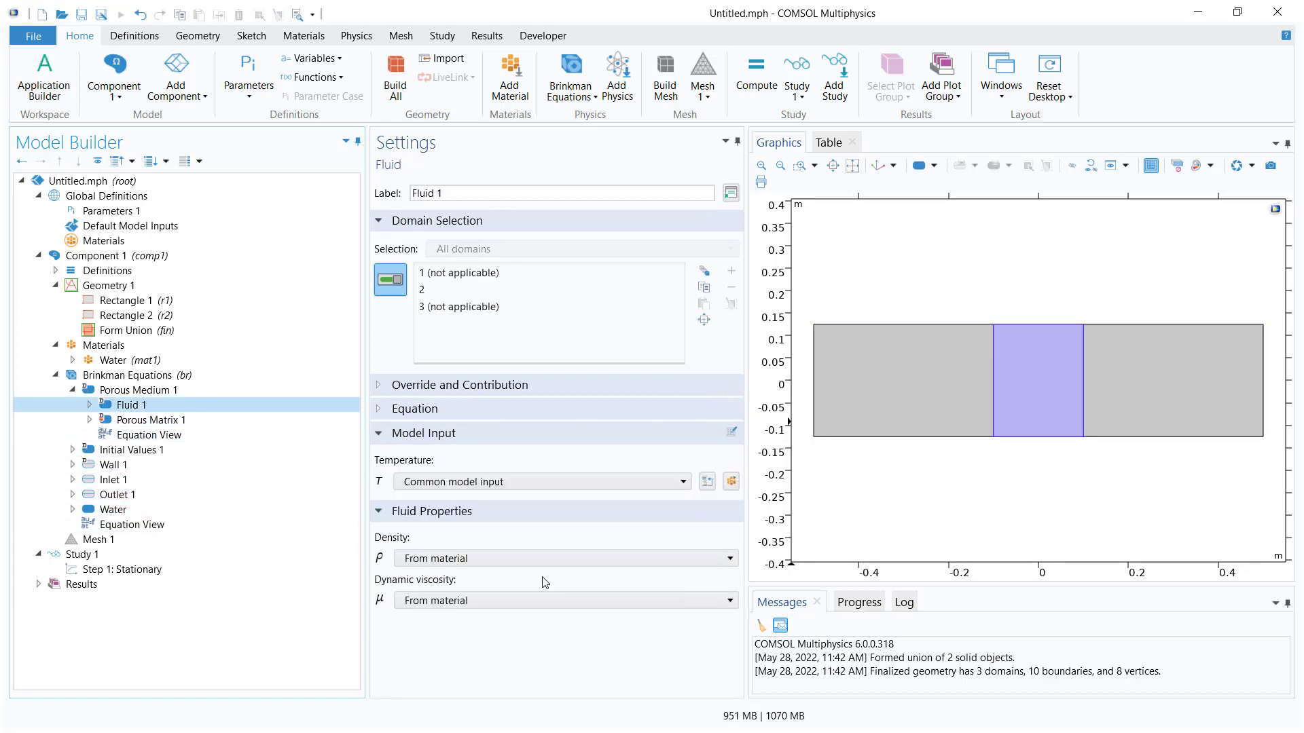
left_click(109, 421)
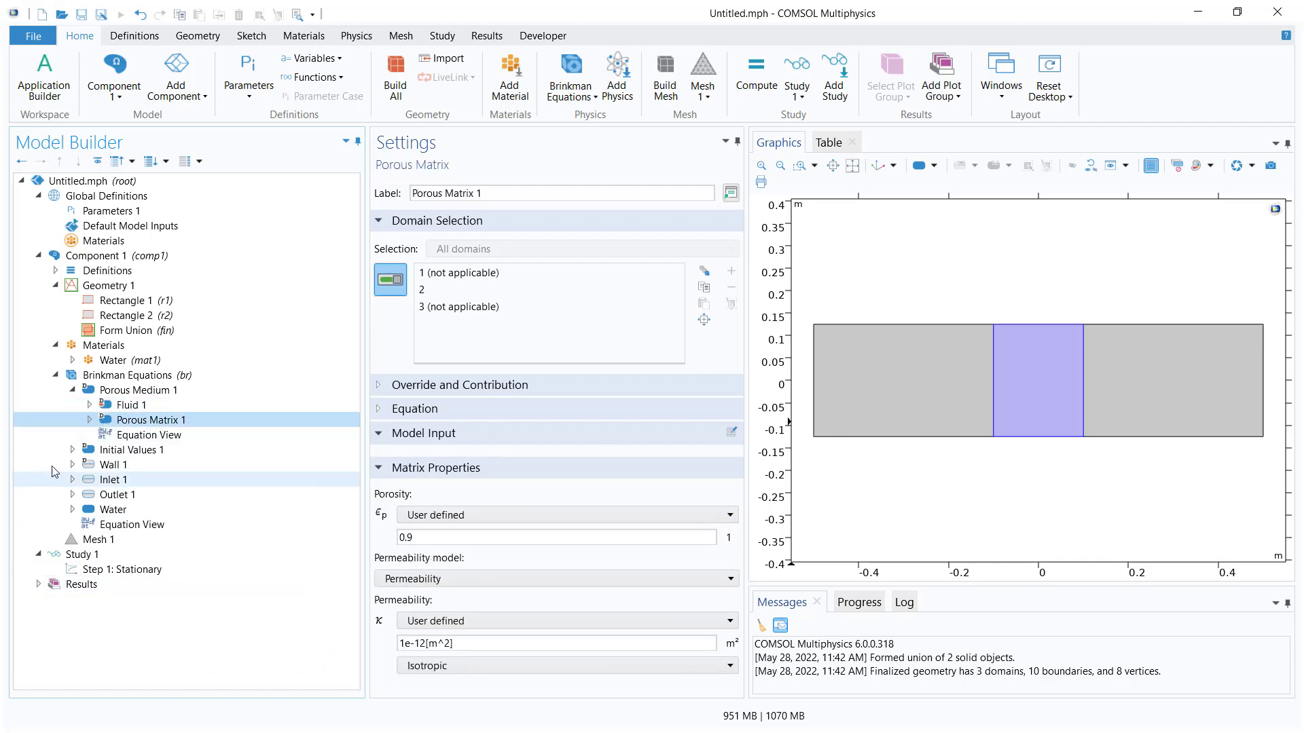
left_click(72, 390)
left_click(56, 375)
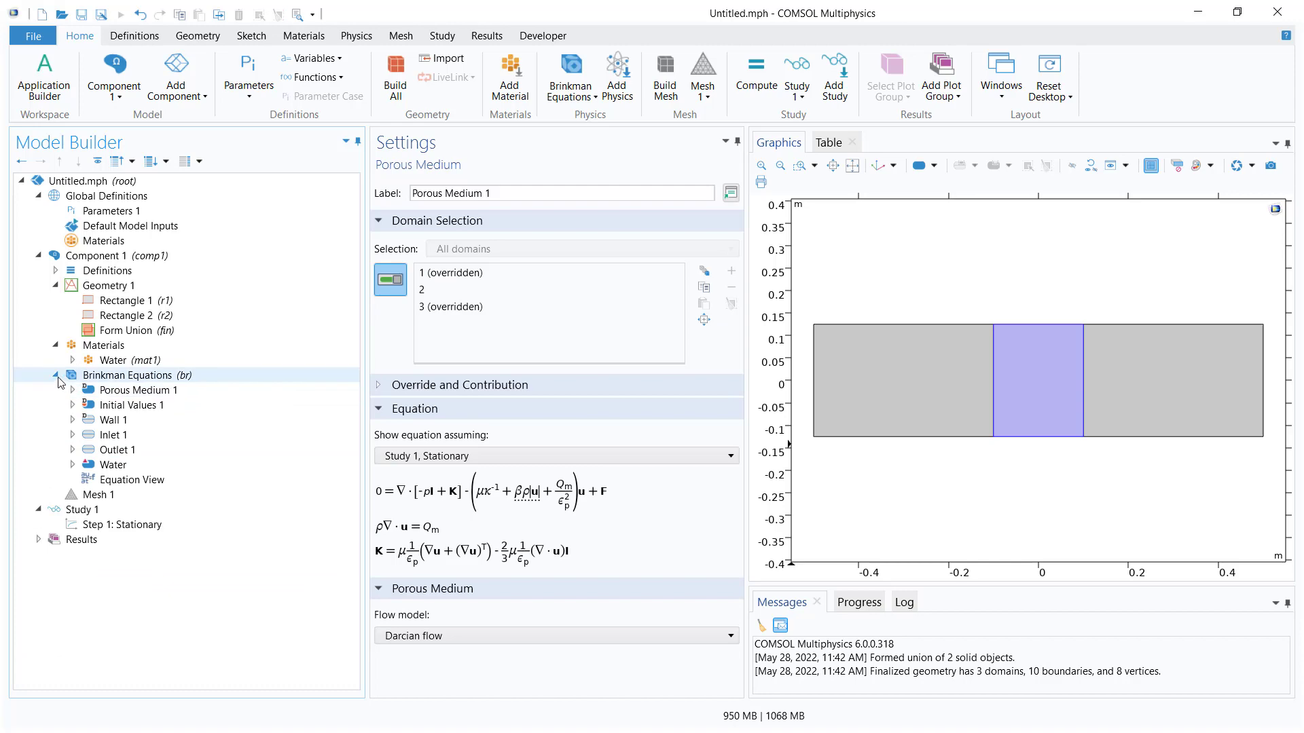
Build the physics-controlled mesh with Normal element size, and rebuild it with Fine element size.
left_click(99, 390)
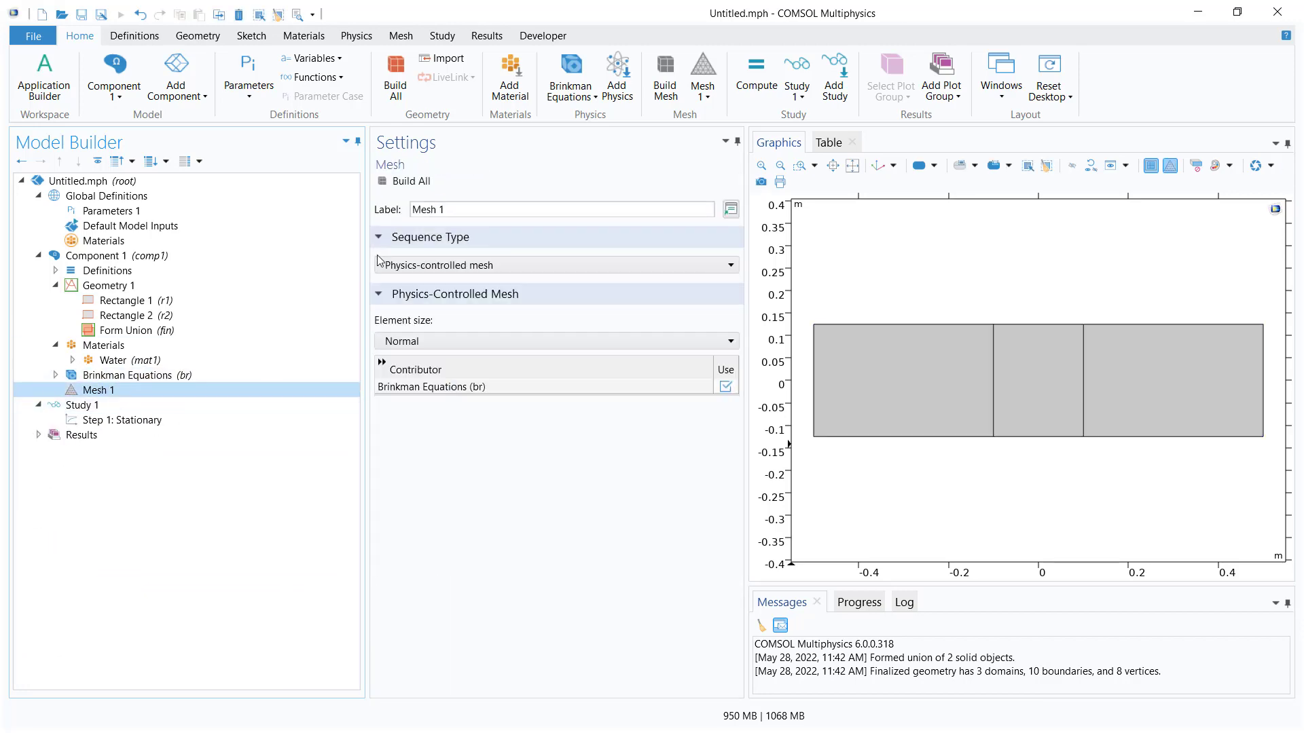
left_click(408, 182)
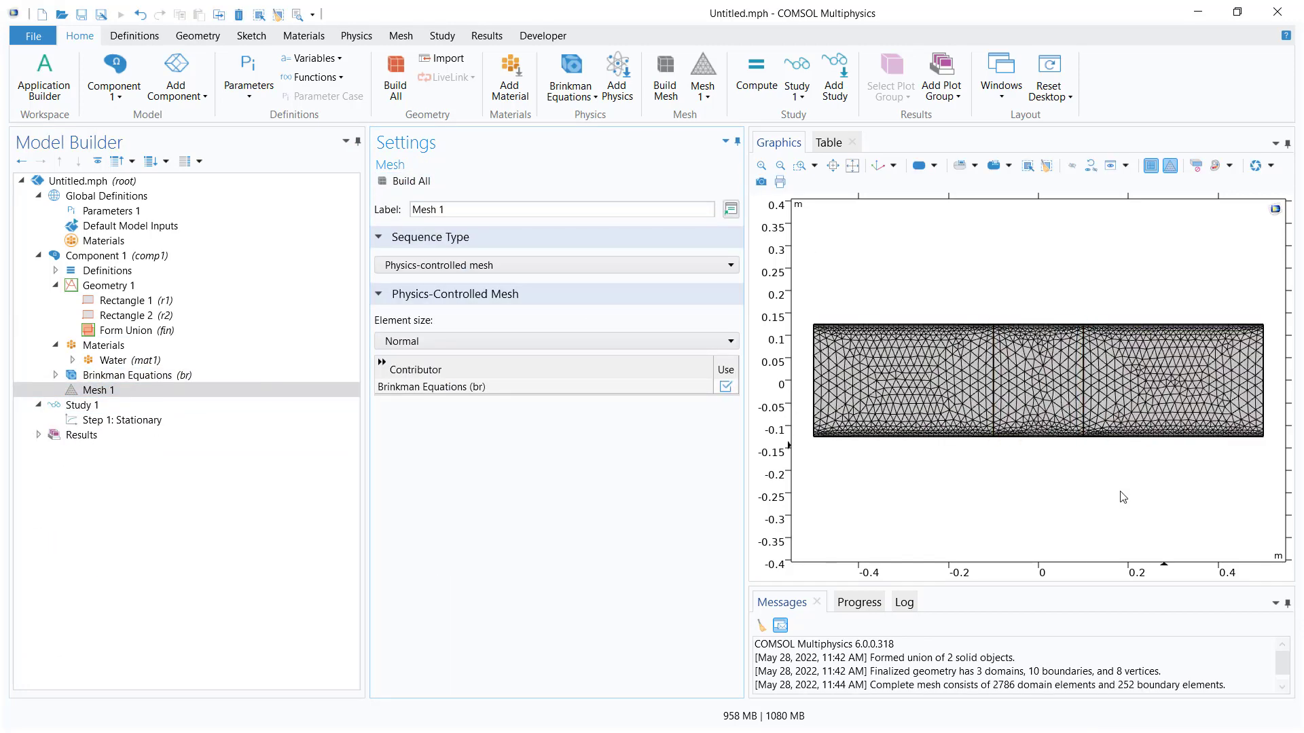
left_click(496, 341)
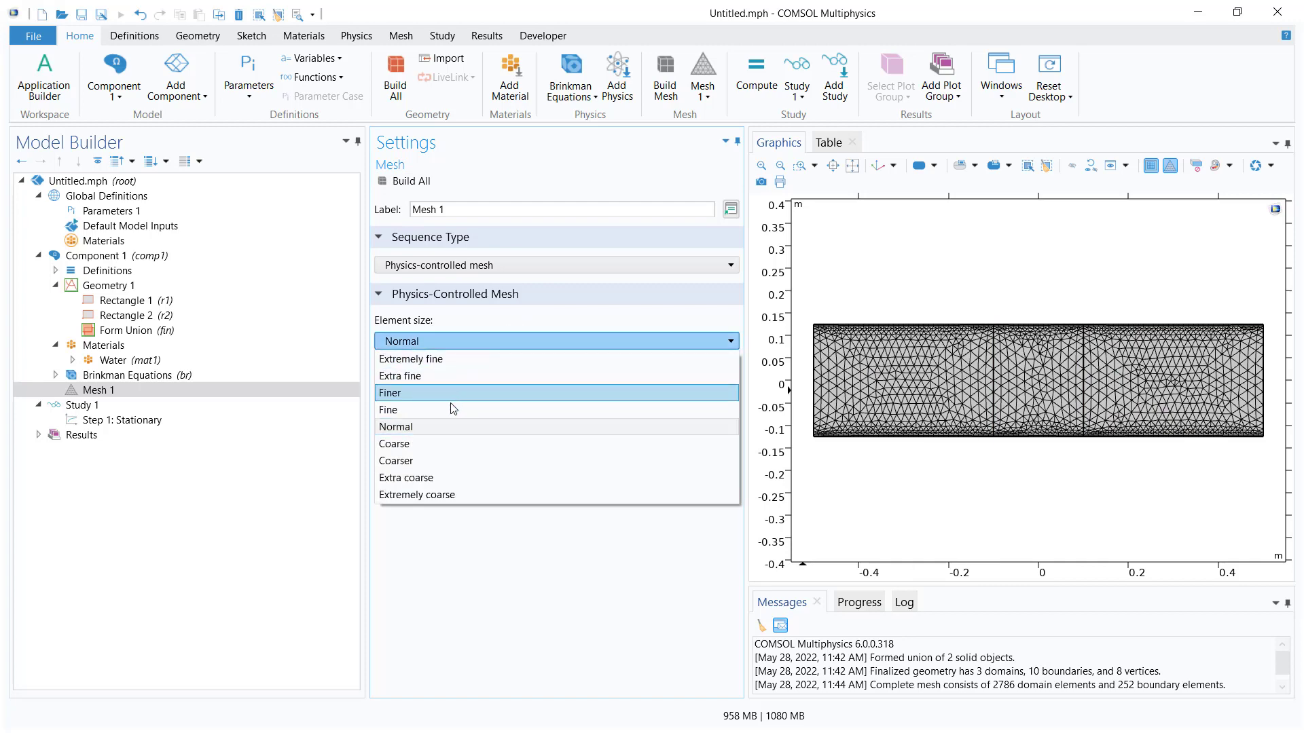
left_click(407, 409)
left_click(393, 182)
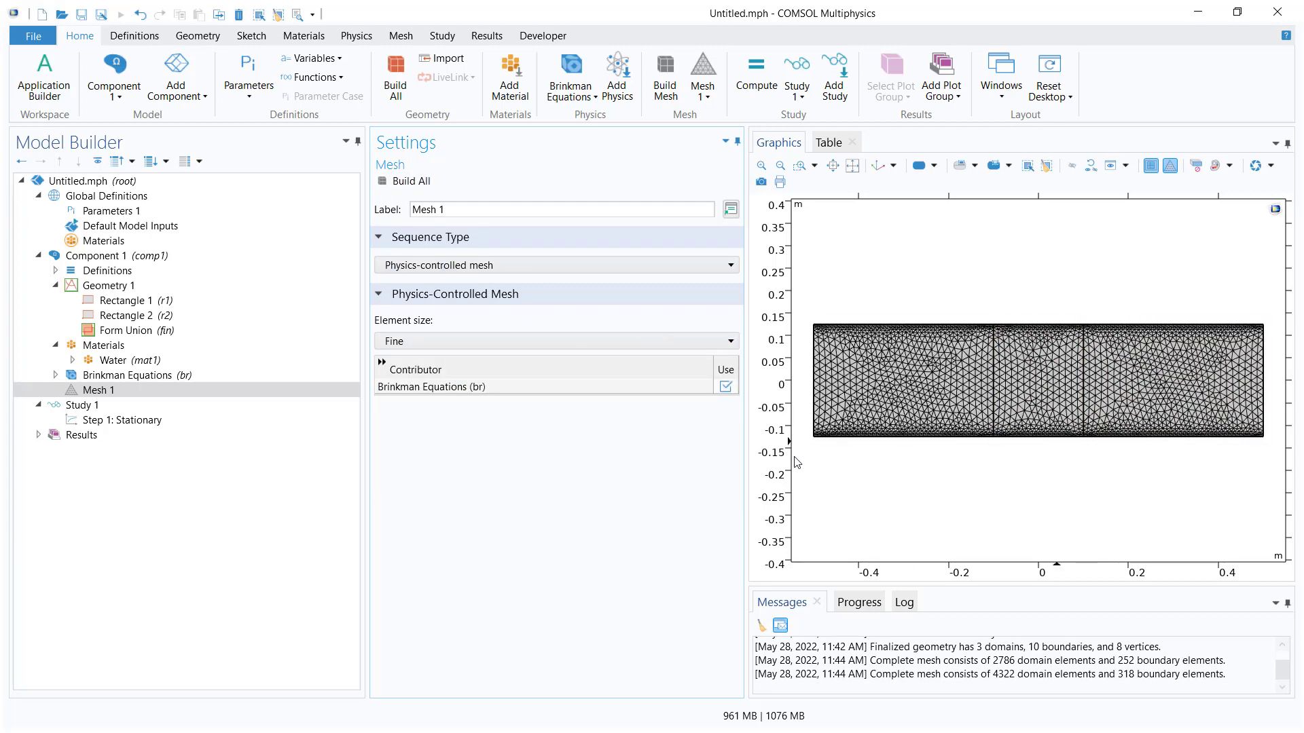
Set the physics-controlled mesh's element size to Finer and rebuild the mesh.
left_click(410, 342)
left_click(407, 393)
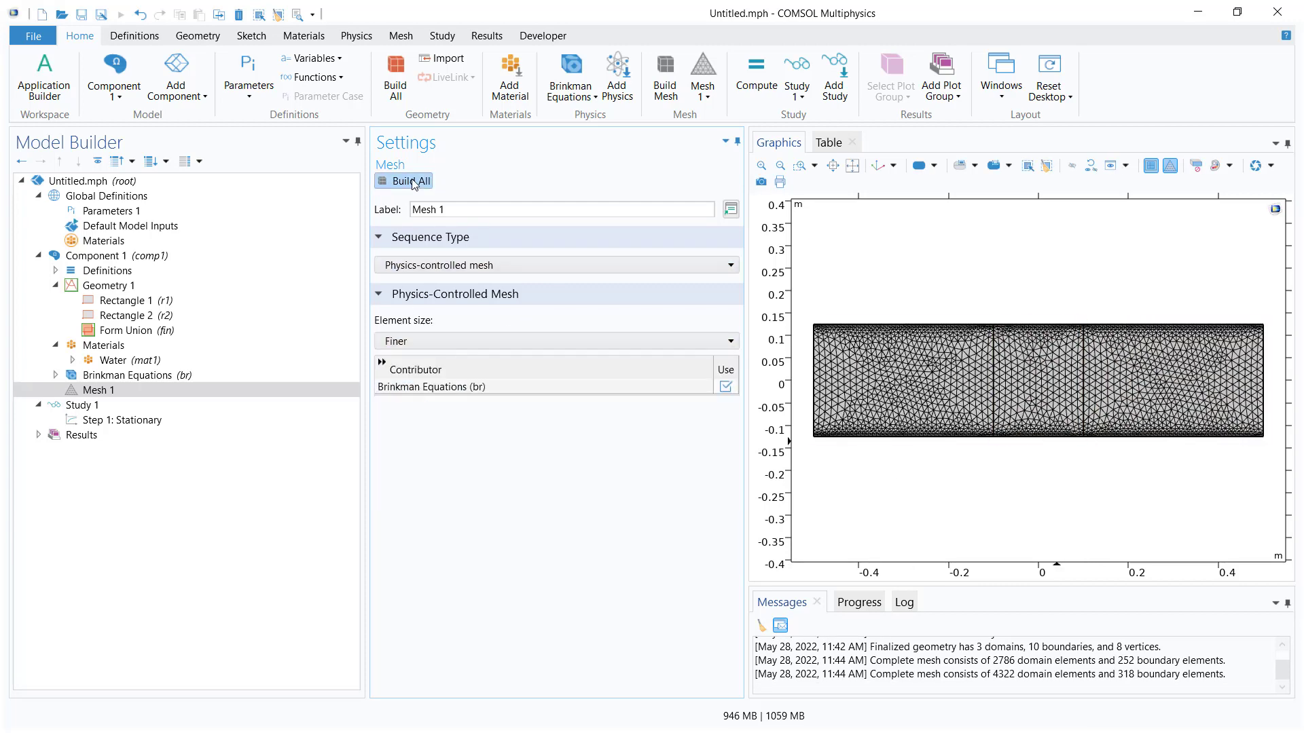
left_click(408, 181)
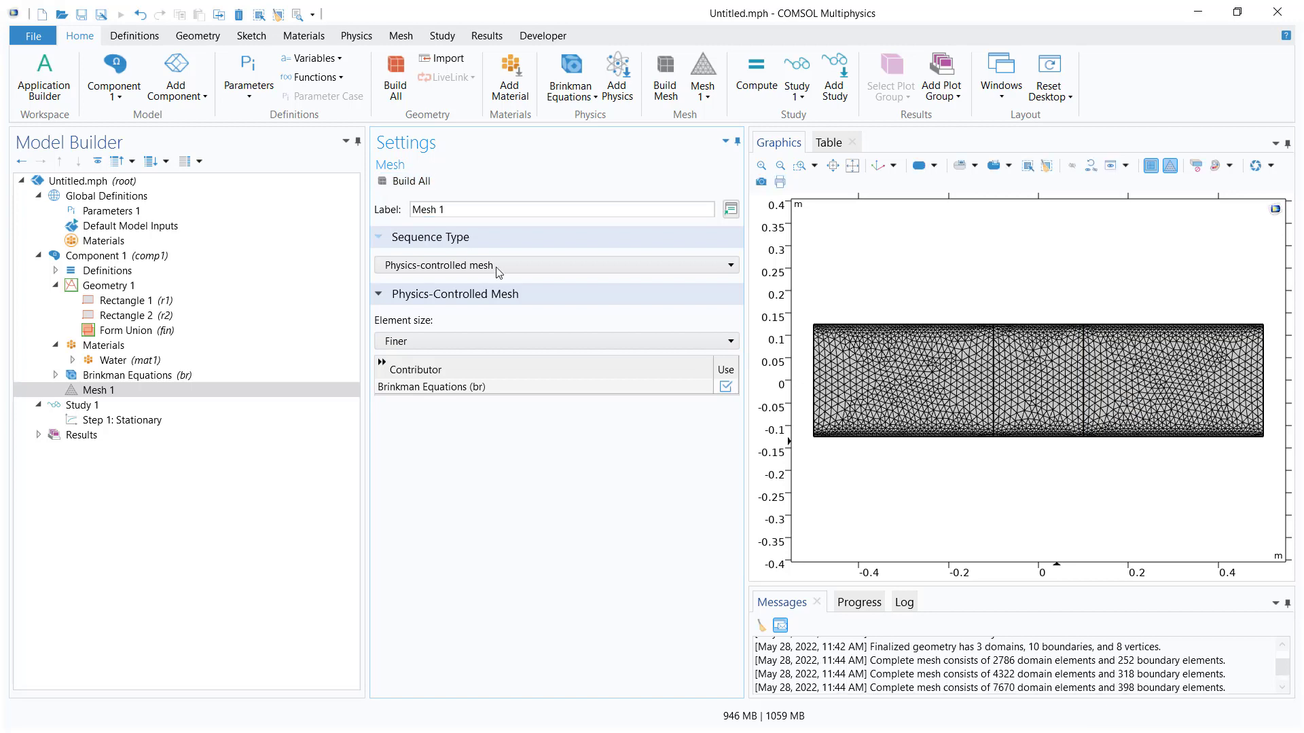
Compute the stationary study and display the velocity magnitude plot.
left_click(122, 419)
left_click(393, 183)
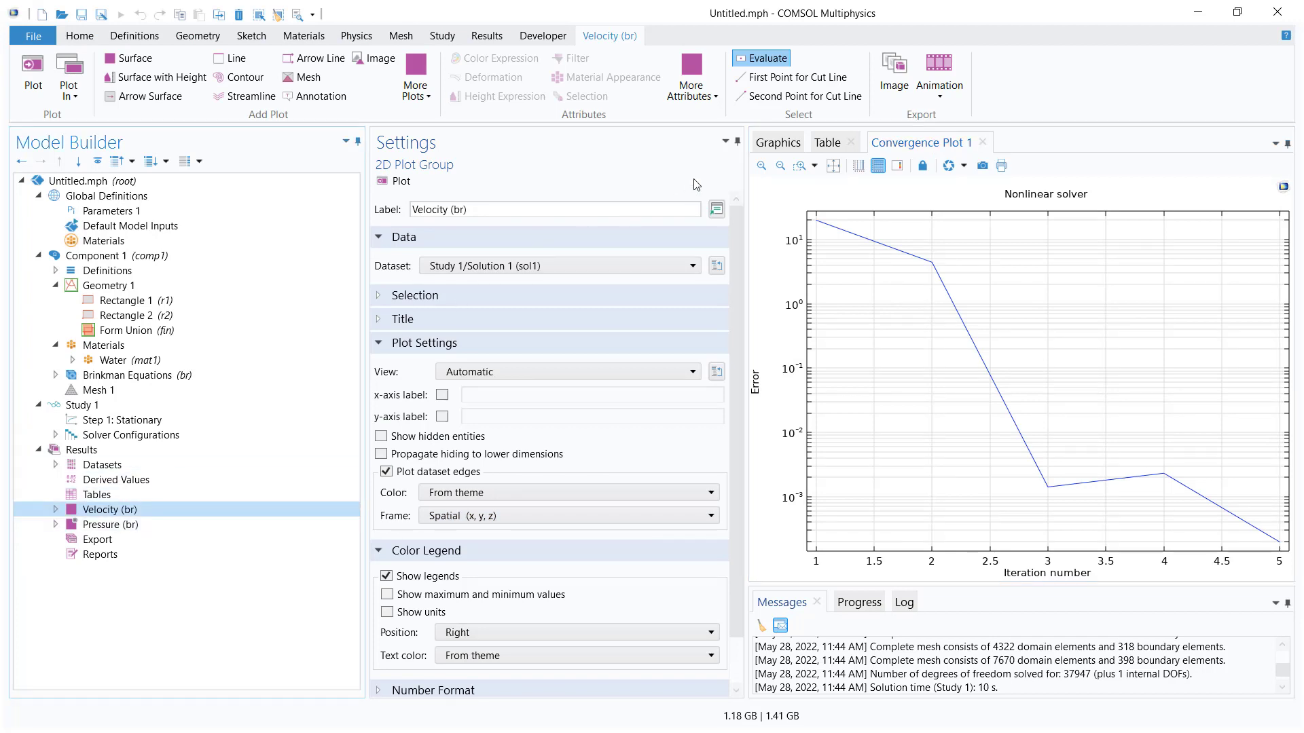
left_click(767, 145)
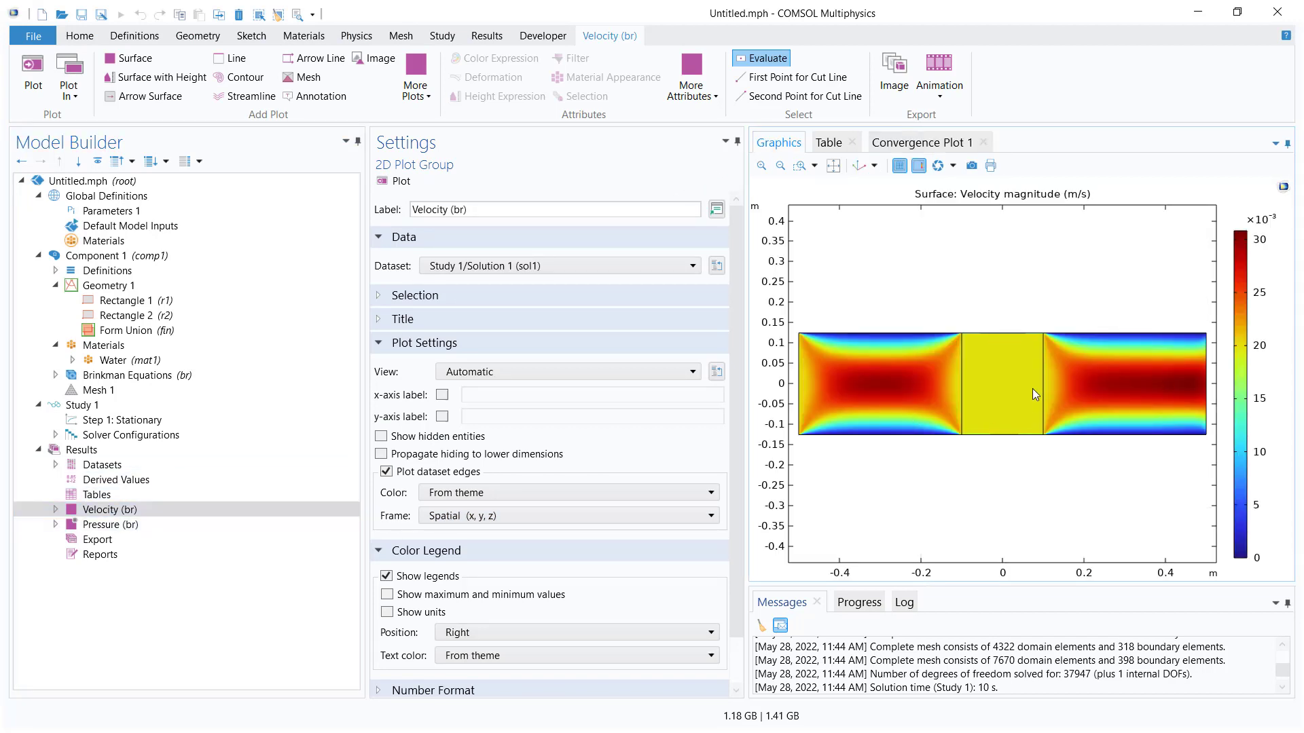
Check the velocity plot's surface expression, and turn off the dataset edges in the Velocity (br) plot group.
left_click(55, 510)
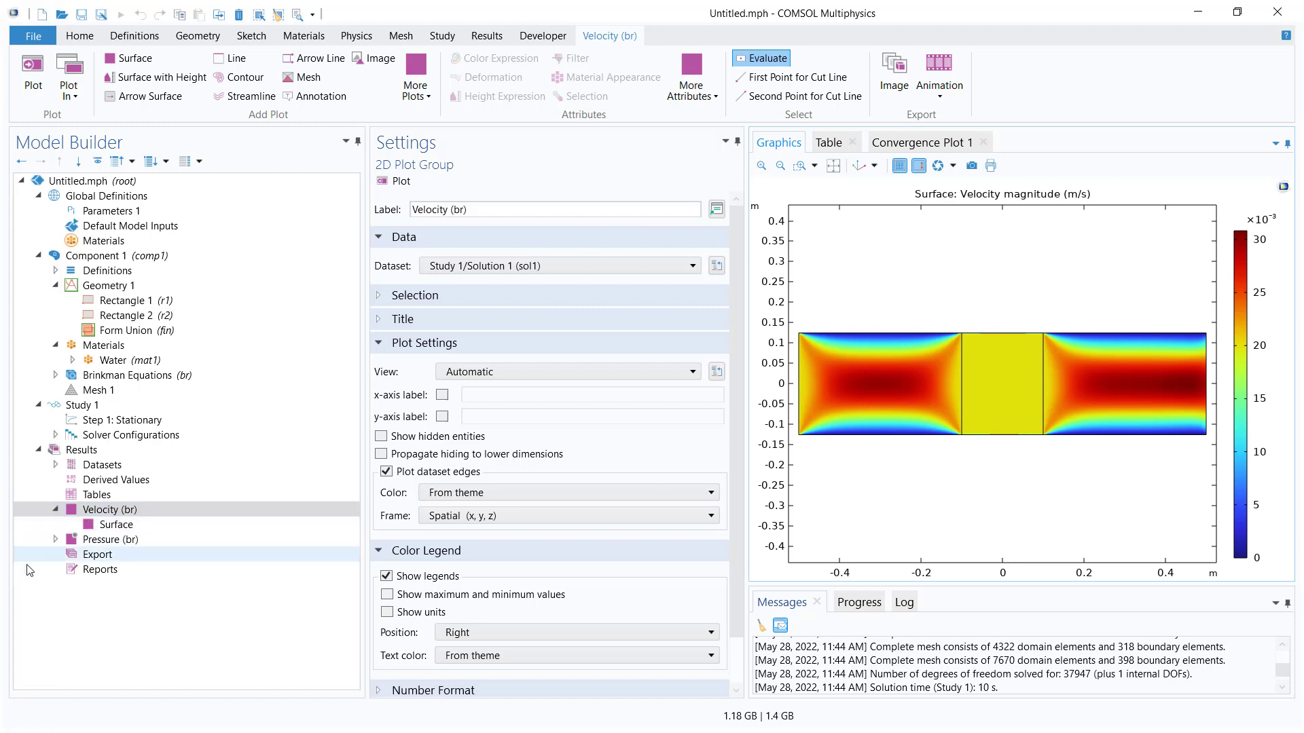
left_click(129, 525)
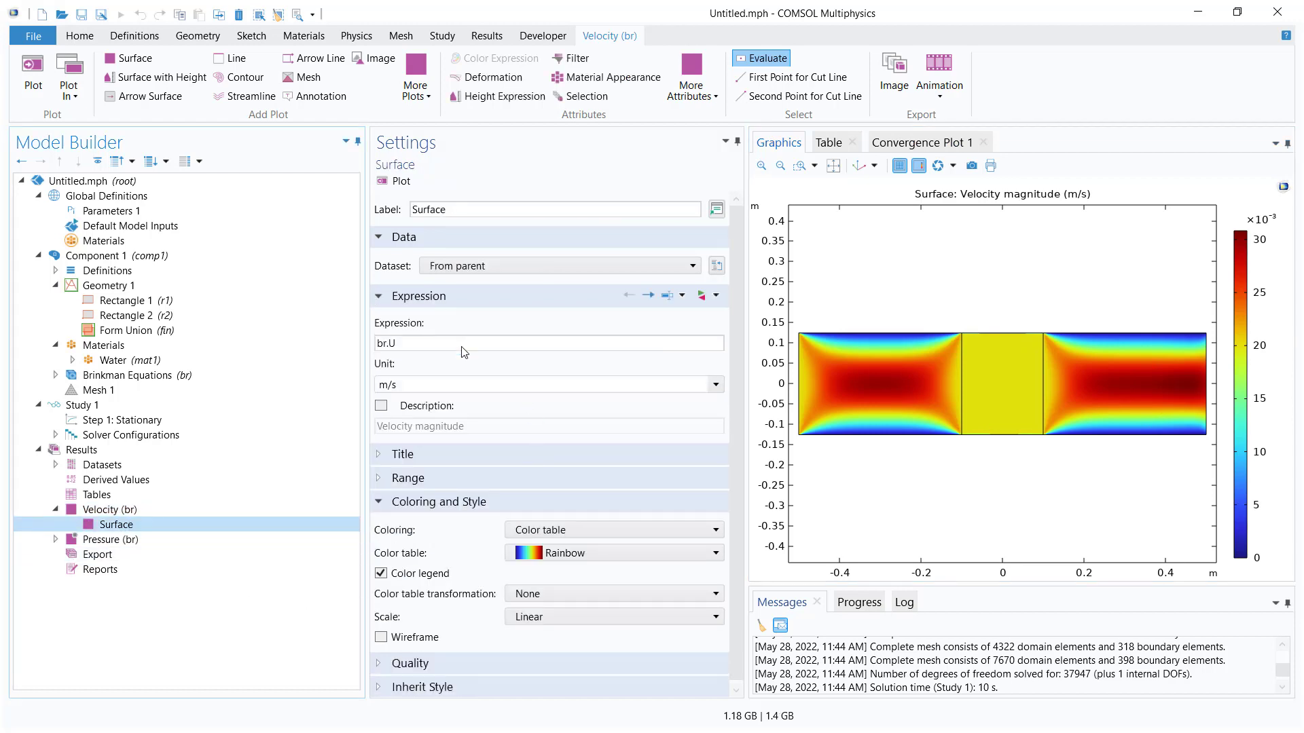
left_click(109, 510)
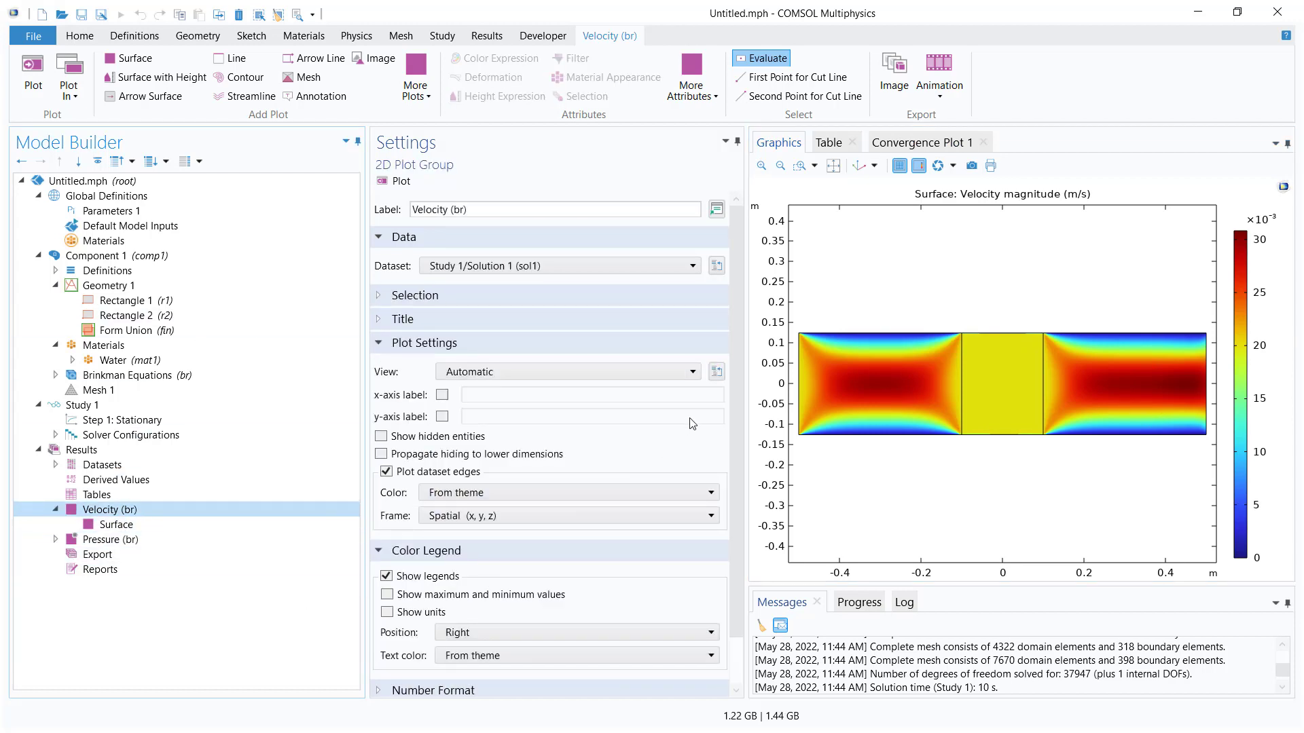
scroll(732, 509, "down", 1)
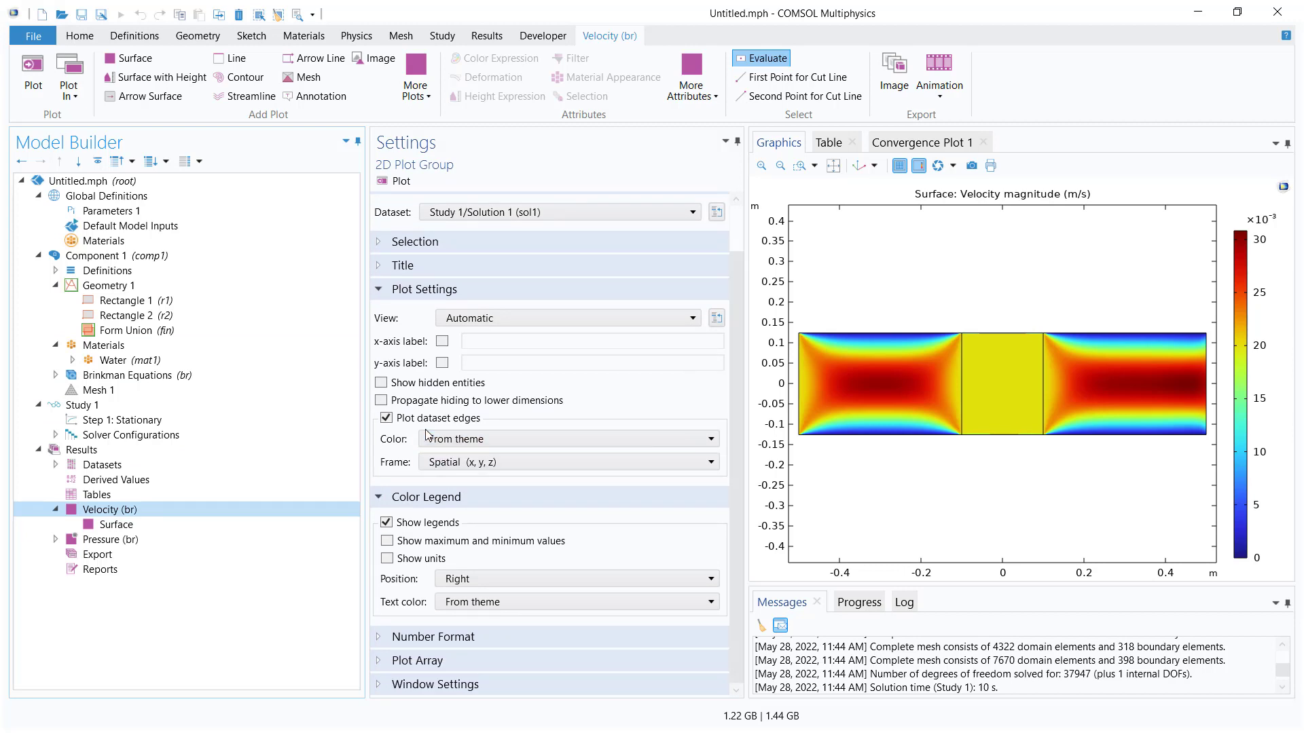
left_click(387, 418)
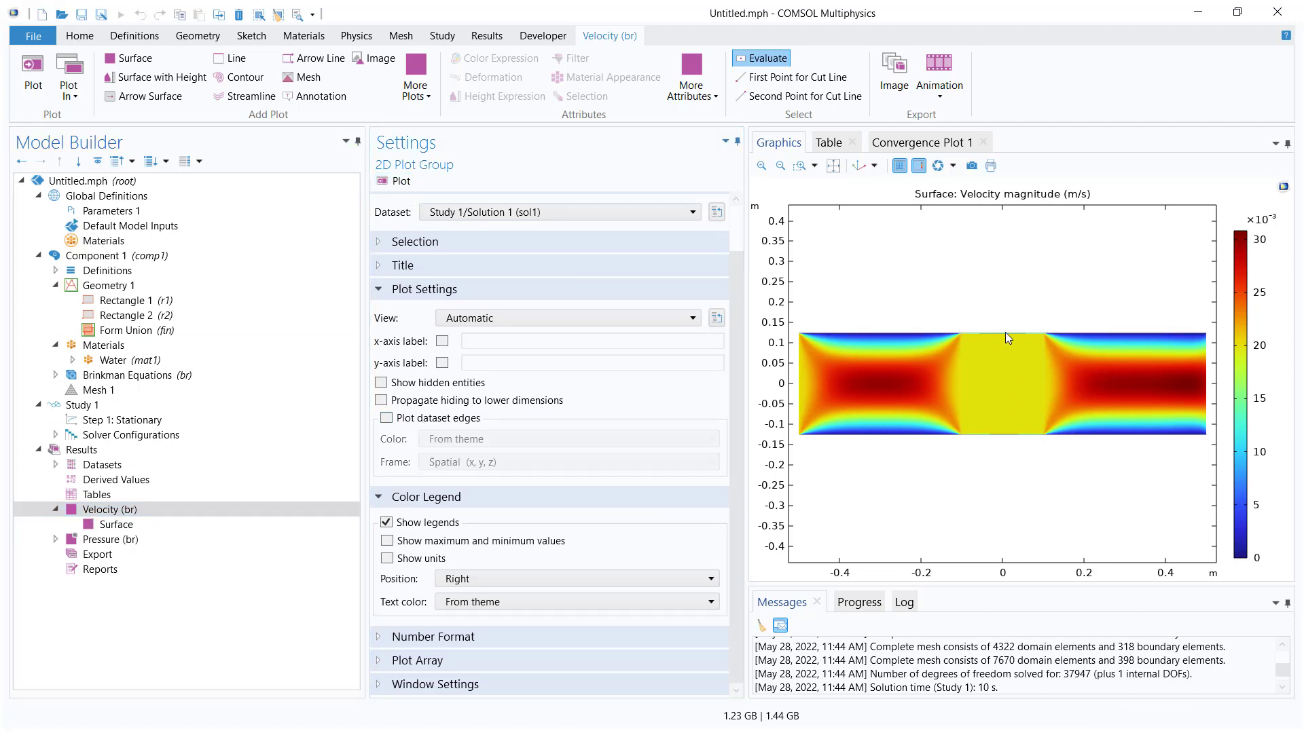
Display the Pressure (br) contour plot with the whole channel fitted in view.
left_click(99, 541)
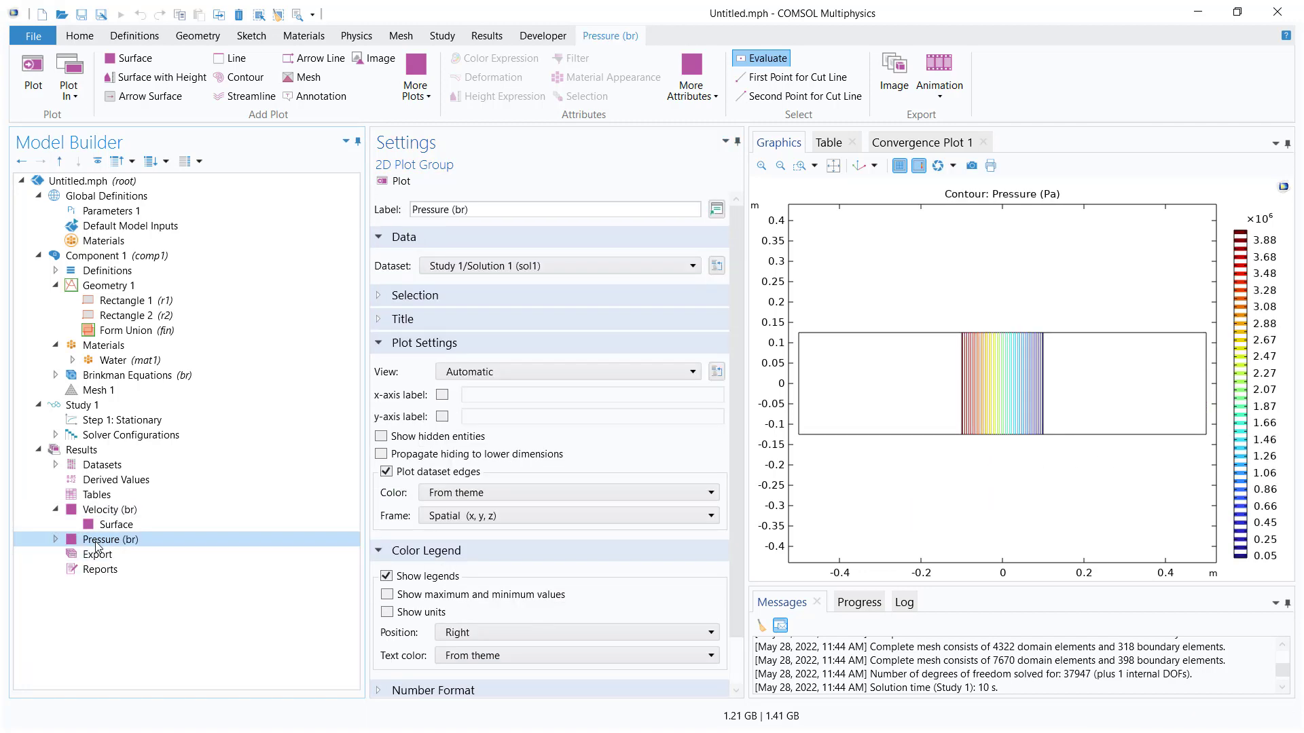
left_click(830, 171)
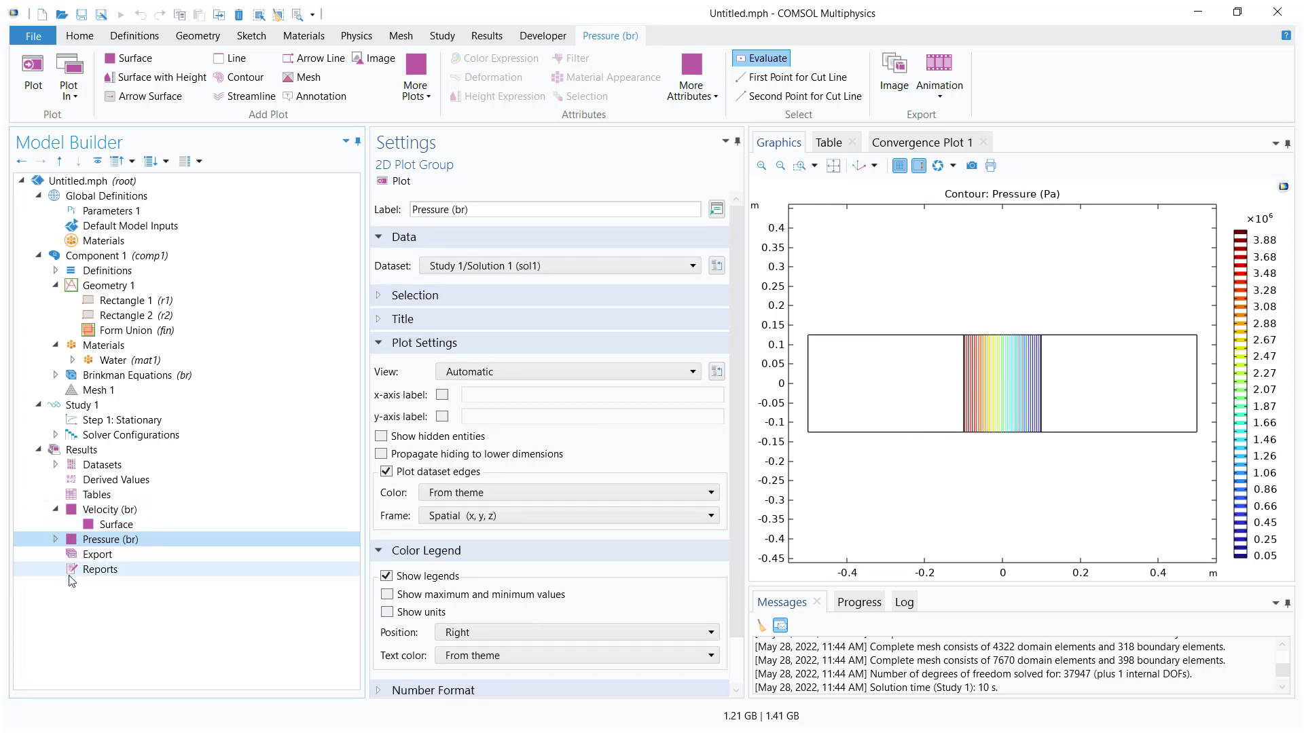
Add a surface plot with expression p to the Pressure (br) plot group and plot it.
left_click(56, 539)
left_click(108, 553)
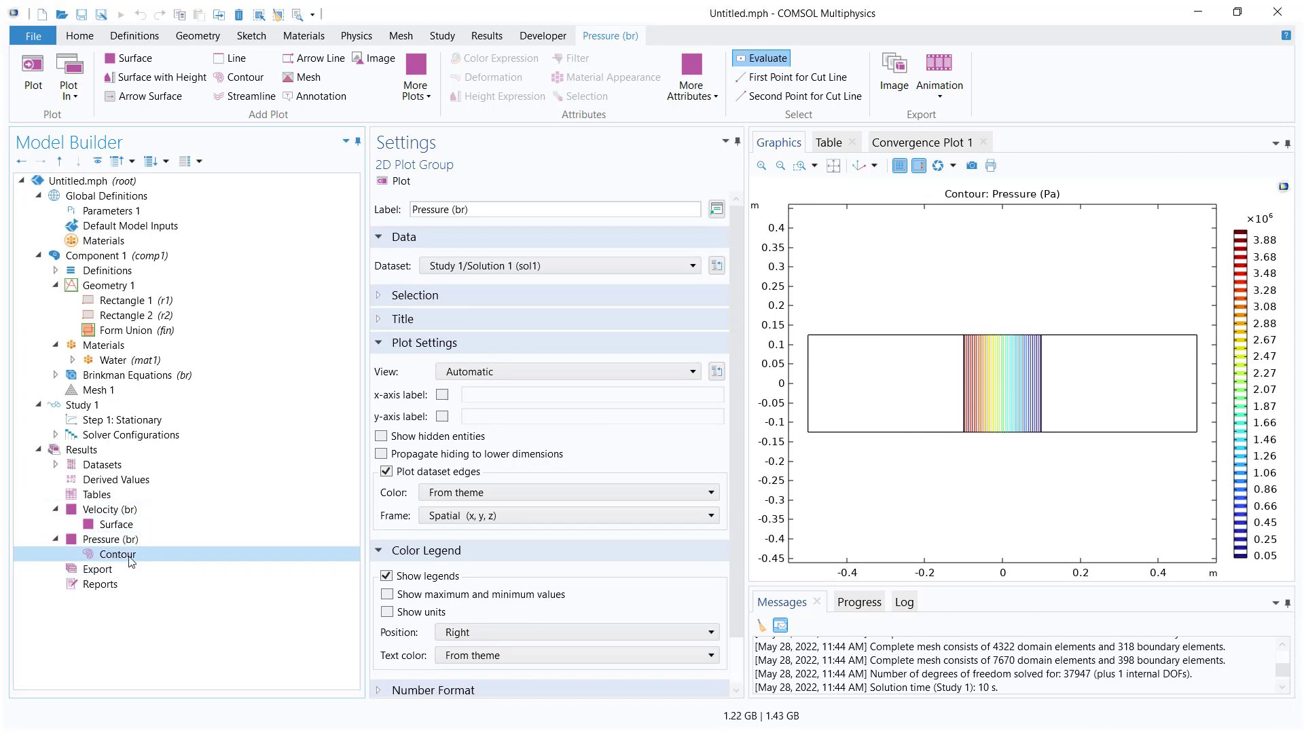
right_click(127, 539)
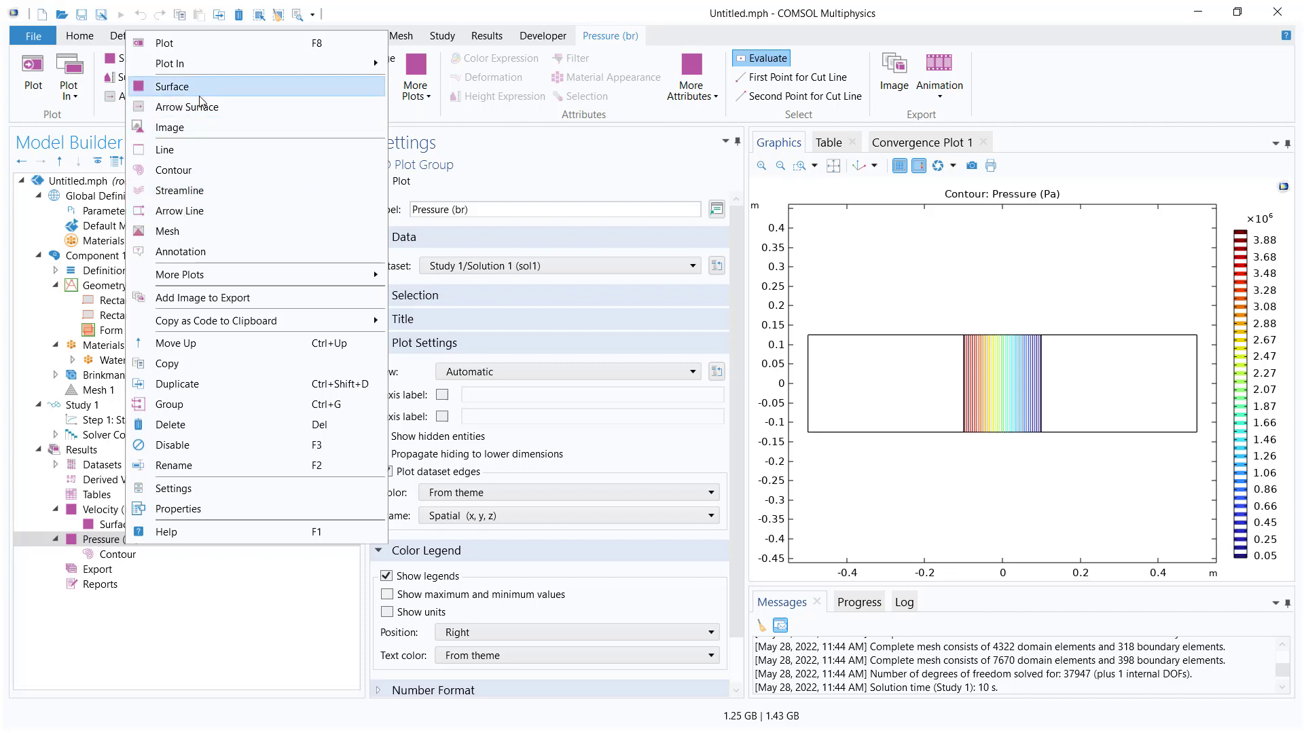
left_click(171, 86)
left_click_drag(540, 342, 294, 343)
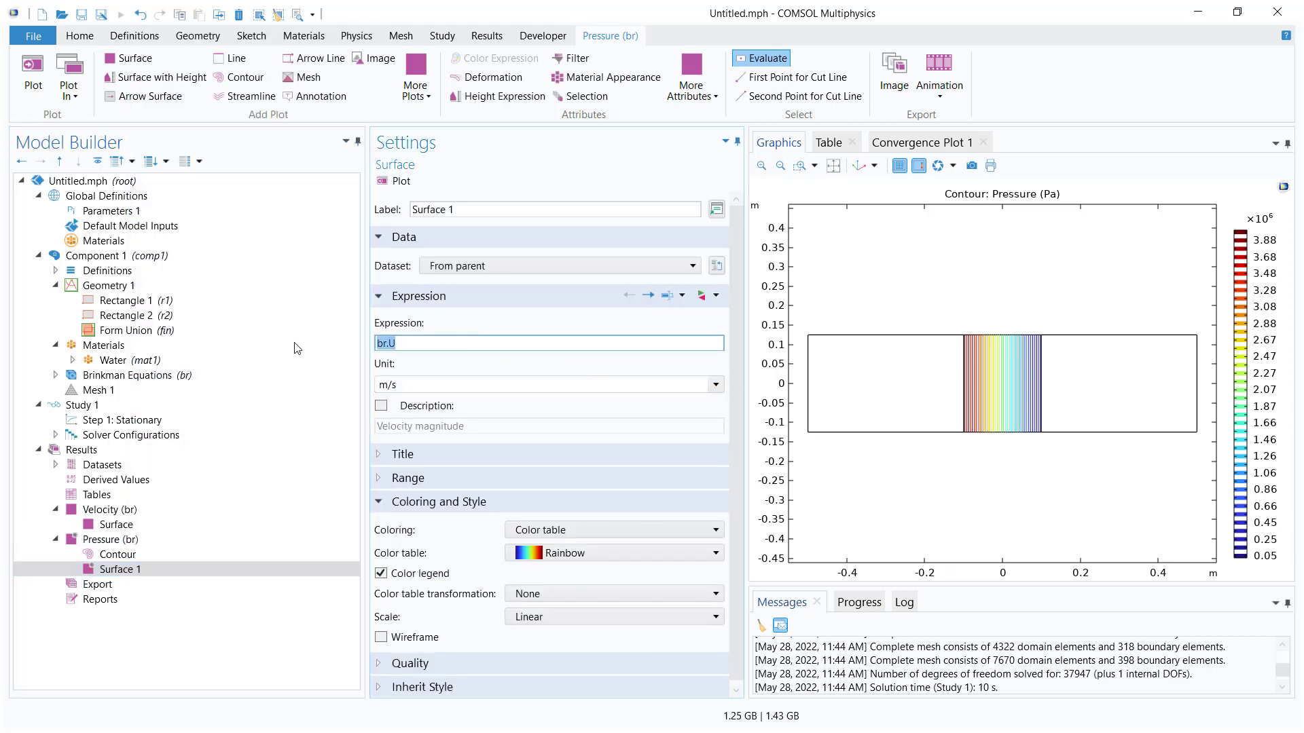
type("p")
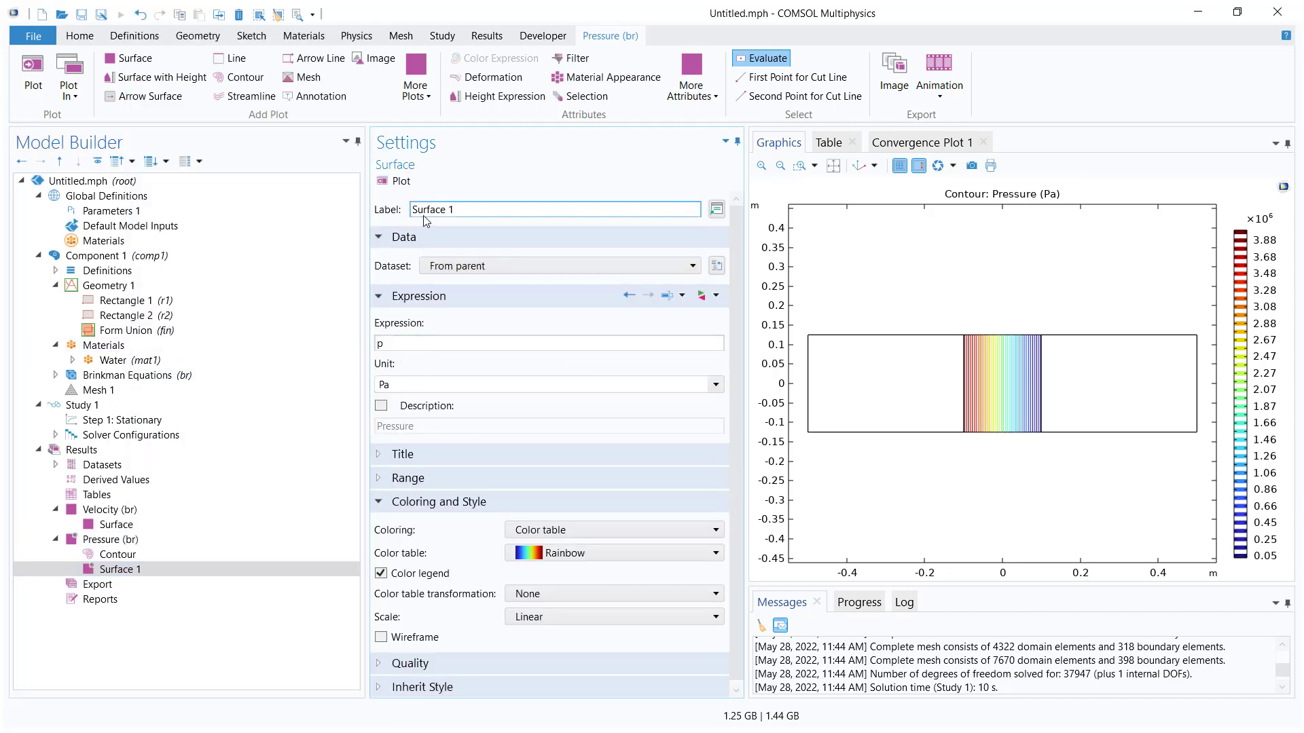
left_click(400, 181)
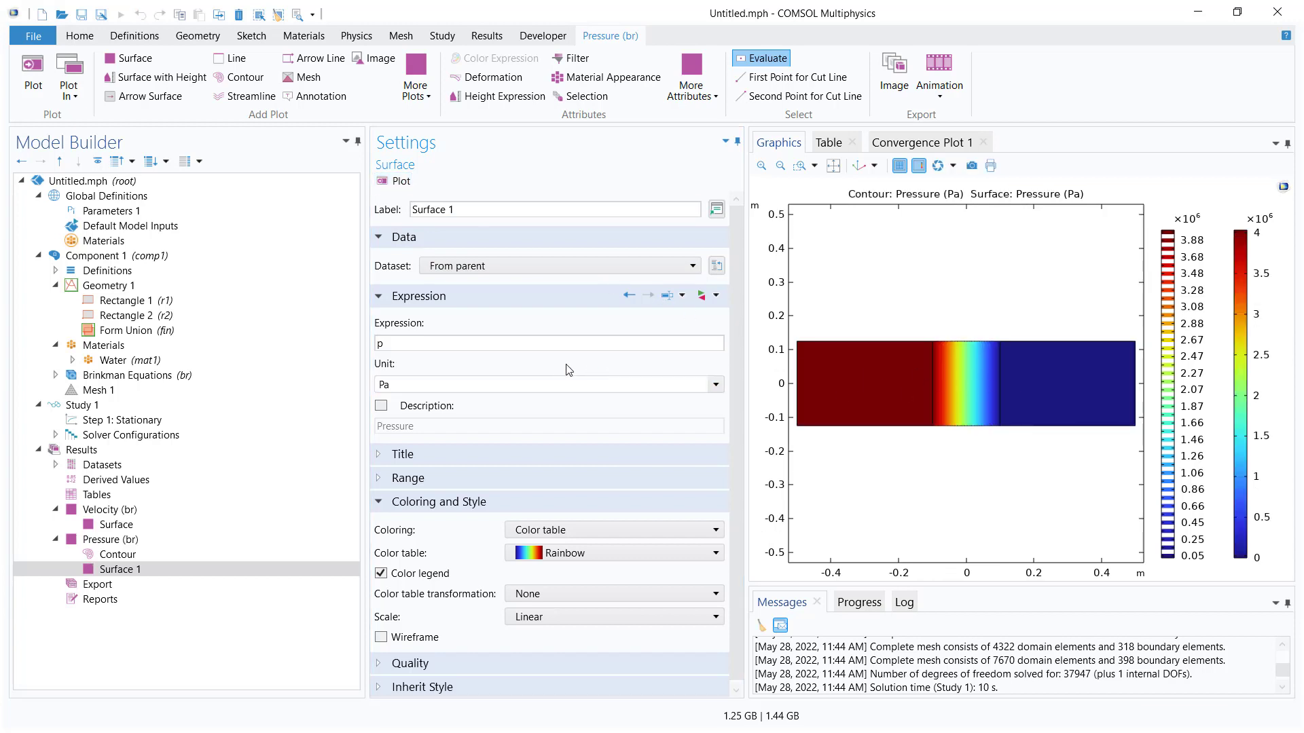
Set the pressure surface plot's unit to bar and replot it.
left_click(521, 380)
left_click(715, 384)
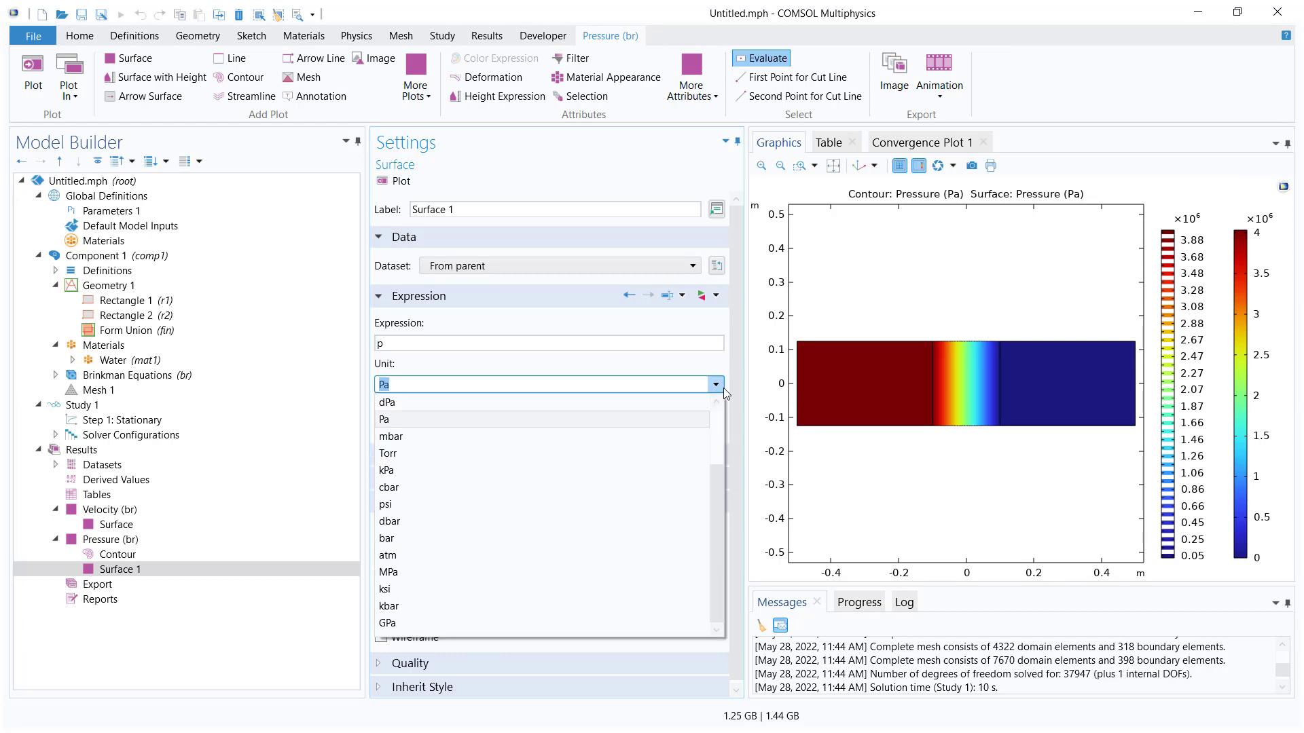
left_click(525, 536)
left_click(415, 183)
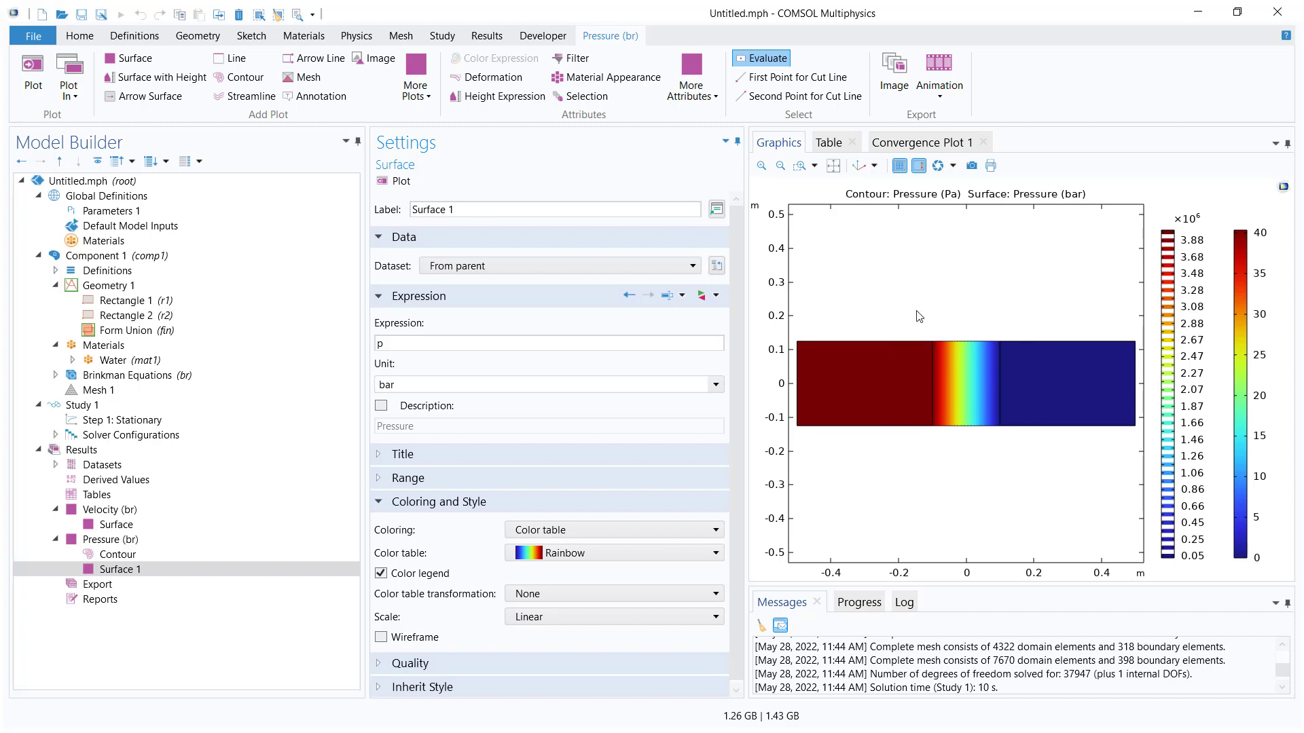
Return to the Velocity (br) surface plot to view the velocity magnitude in the channel.
left_click(55, 539)
left_click(61, 522)
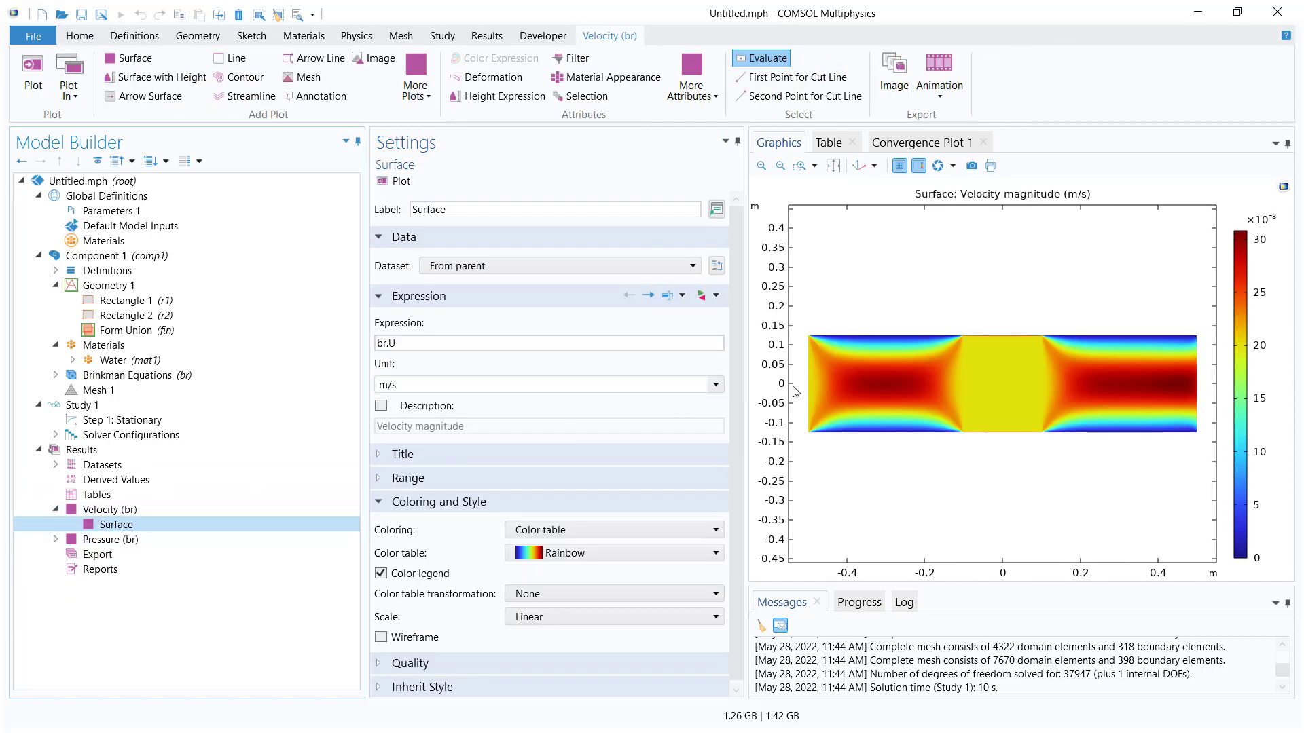
left_click(56, 509)
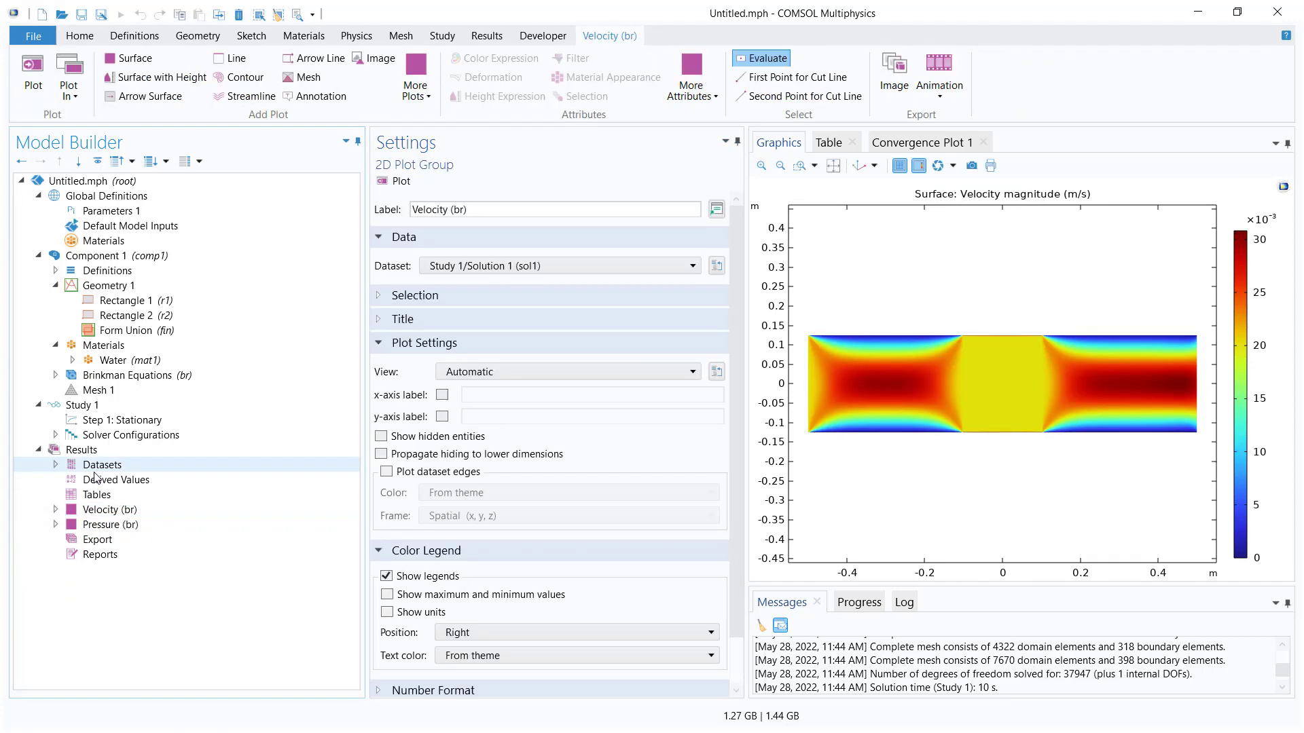
Add a Cut Line 2D dataset along the channel centerline from (-0.5, 0) to (0.5, 0) m and plot it.
left_click(96, 467)
left_click(56, 464)
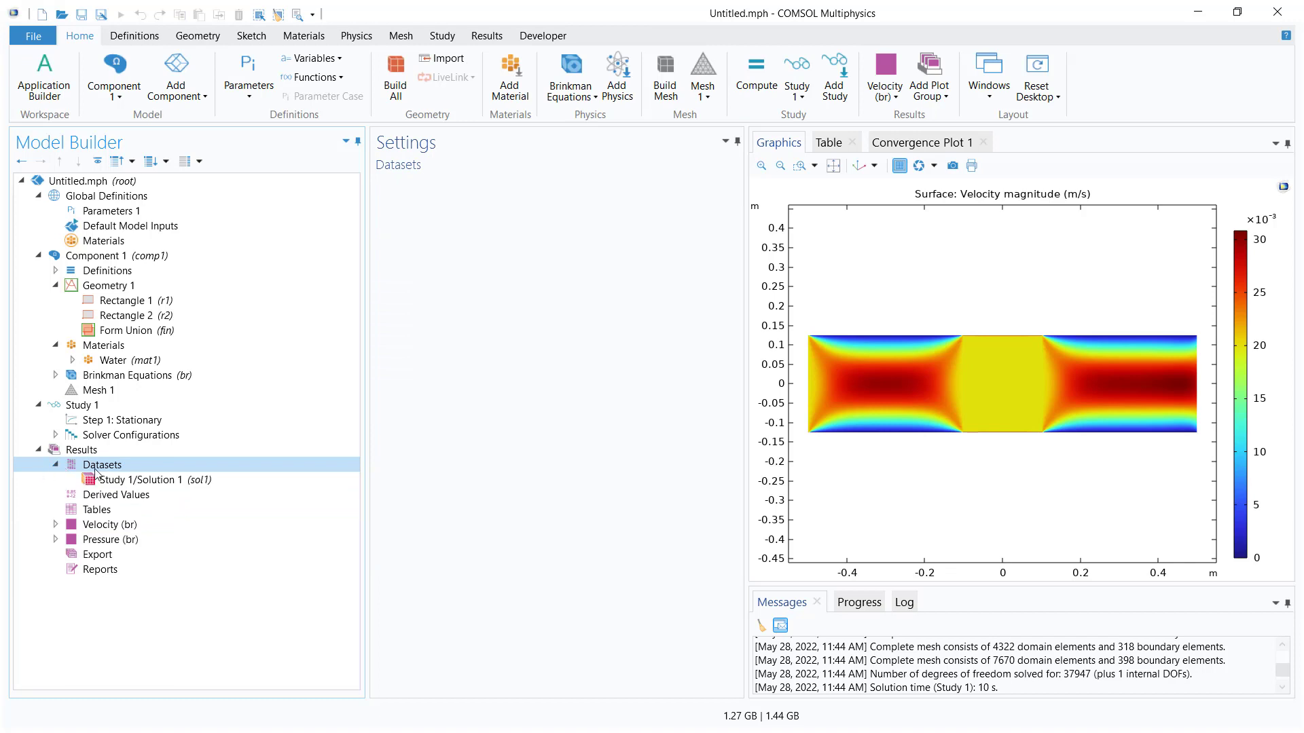
right_click(96, 466)
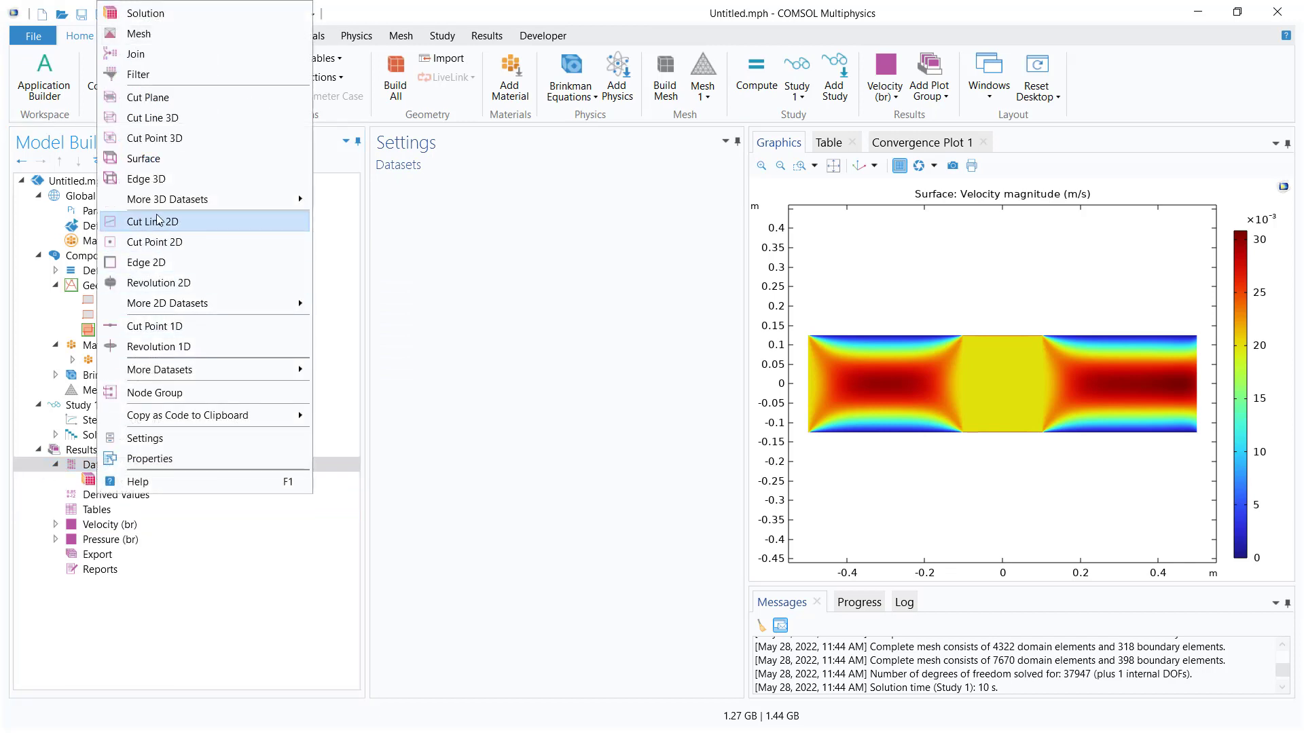
left_click(224, 223)
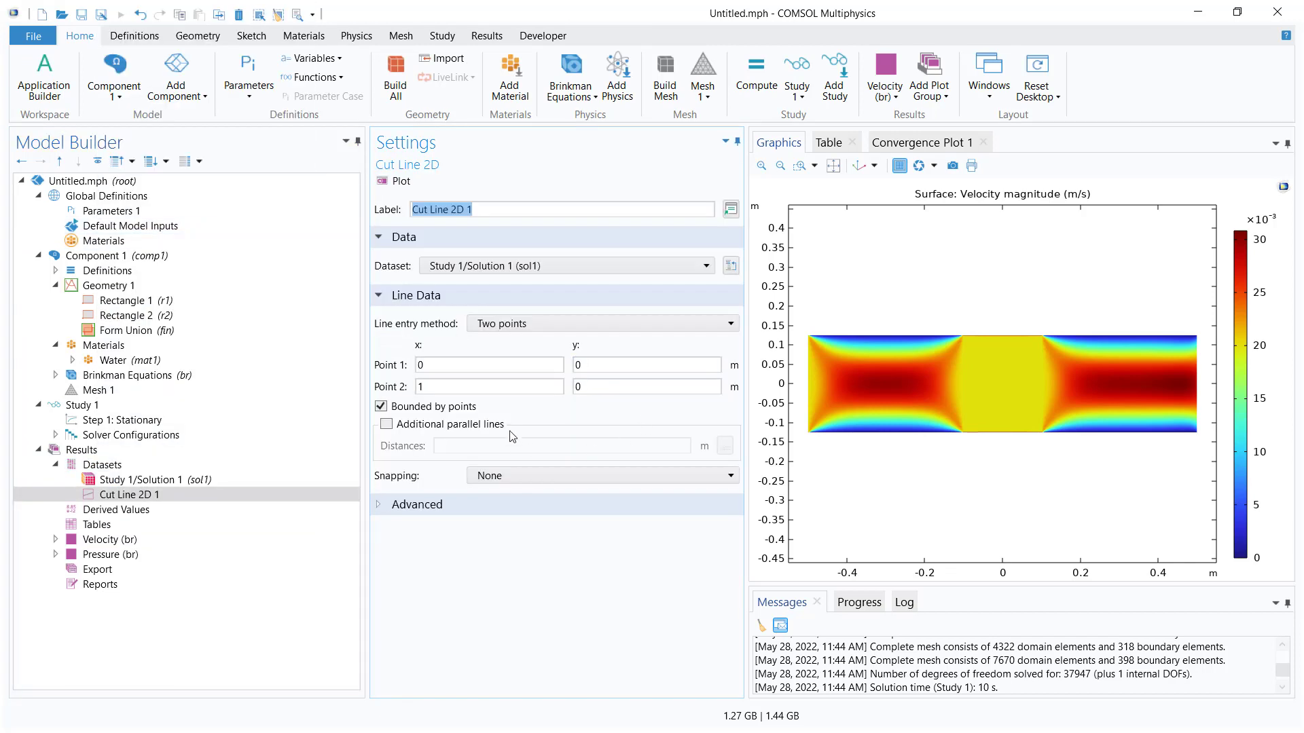
double_click(535, 366)
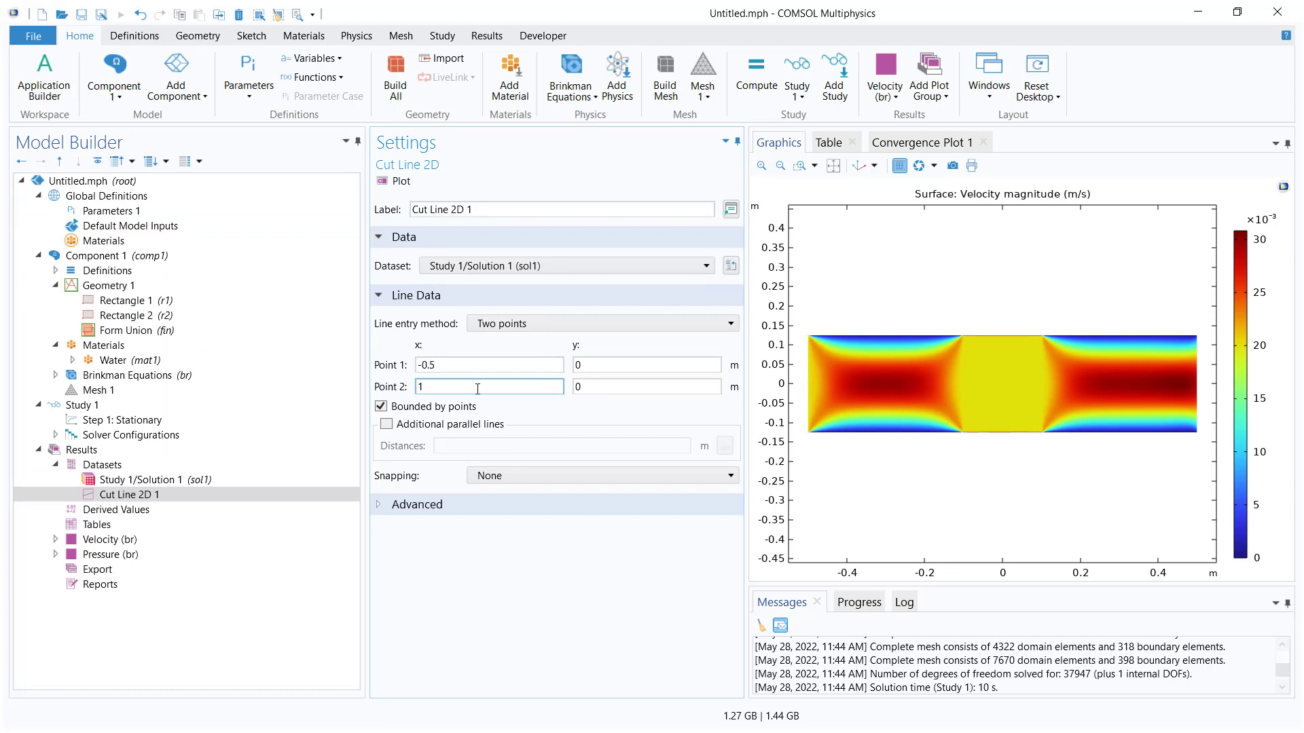
double_click(501, 384)
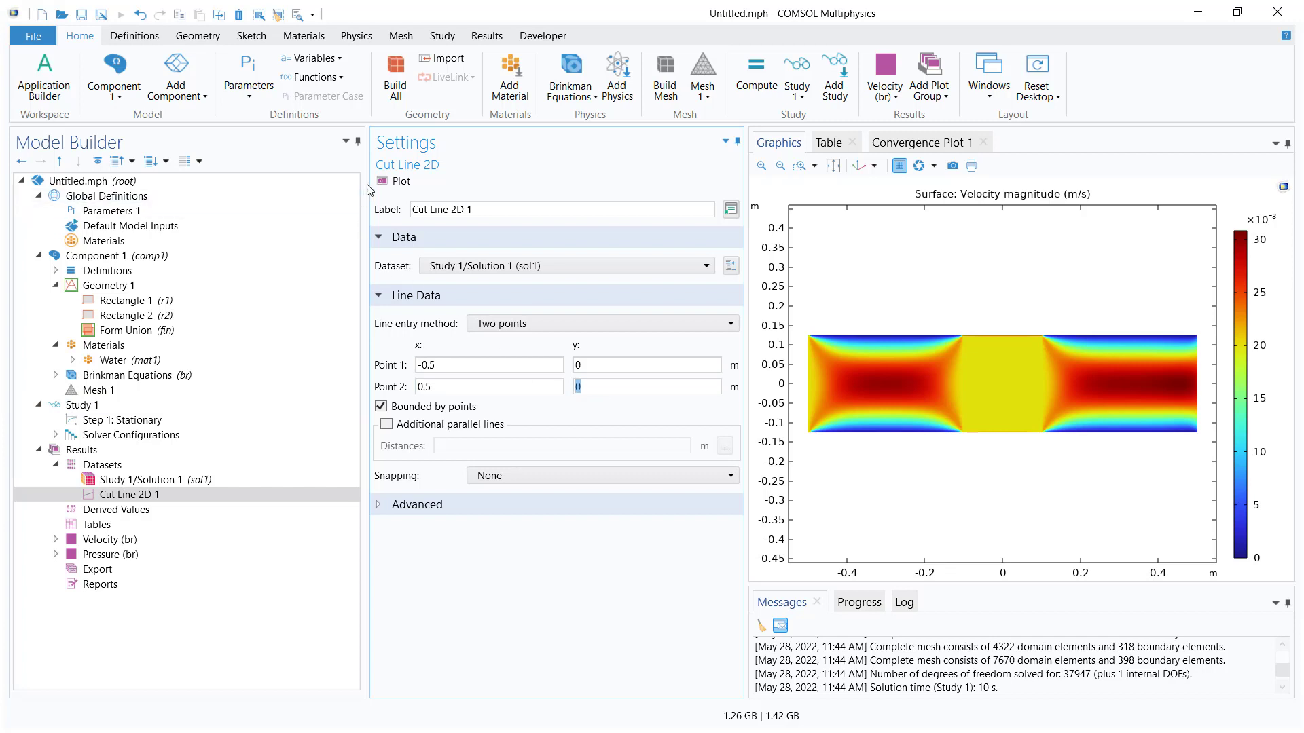
left_click(394, 182)
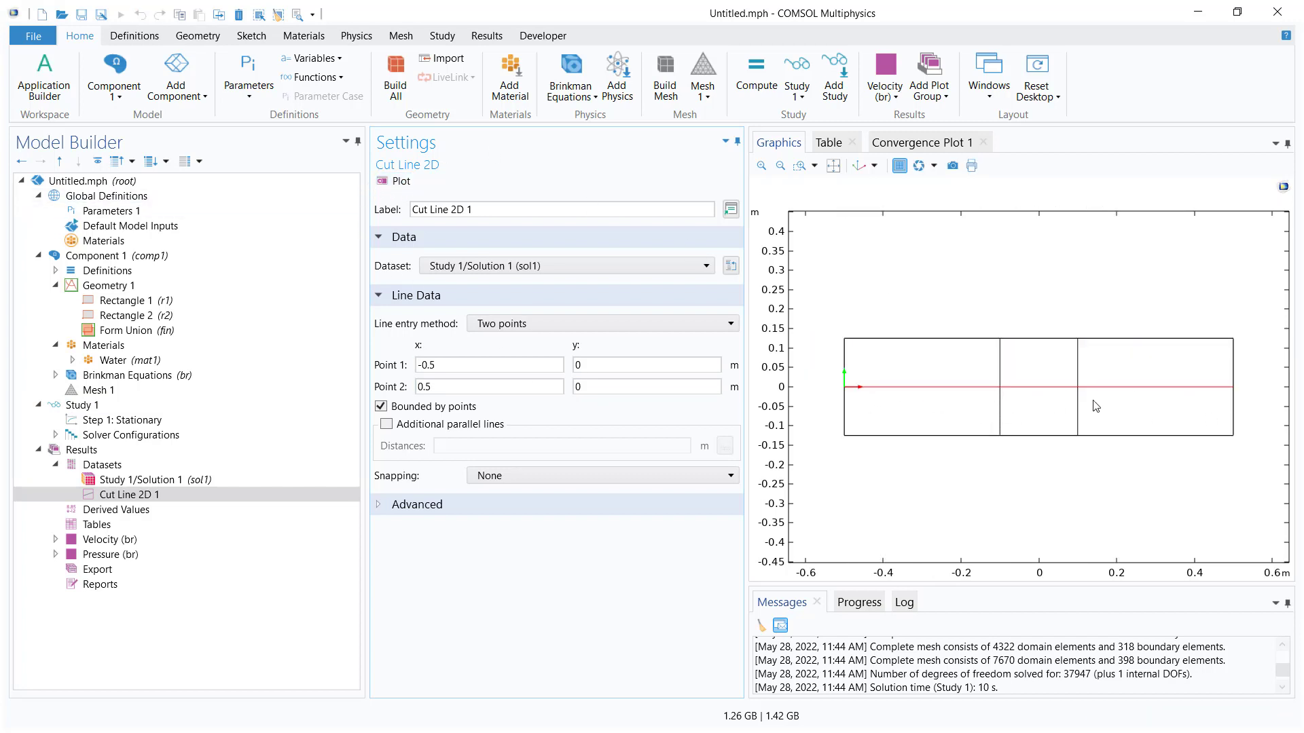
Add a 1D plot group to the results and rename it Velocity.
left_click(80, 449)
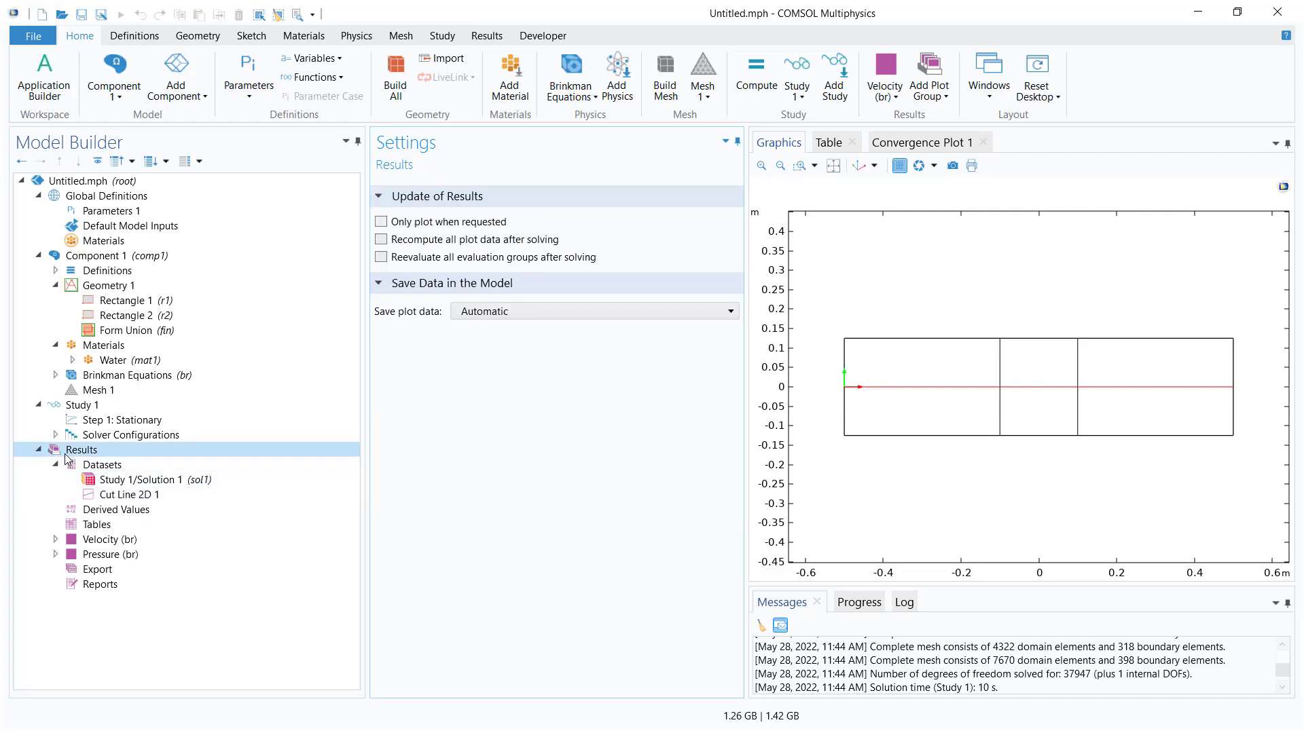
right_click(68, 450)
left_click(157, 218)
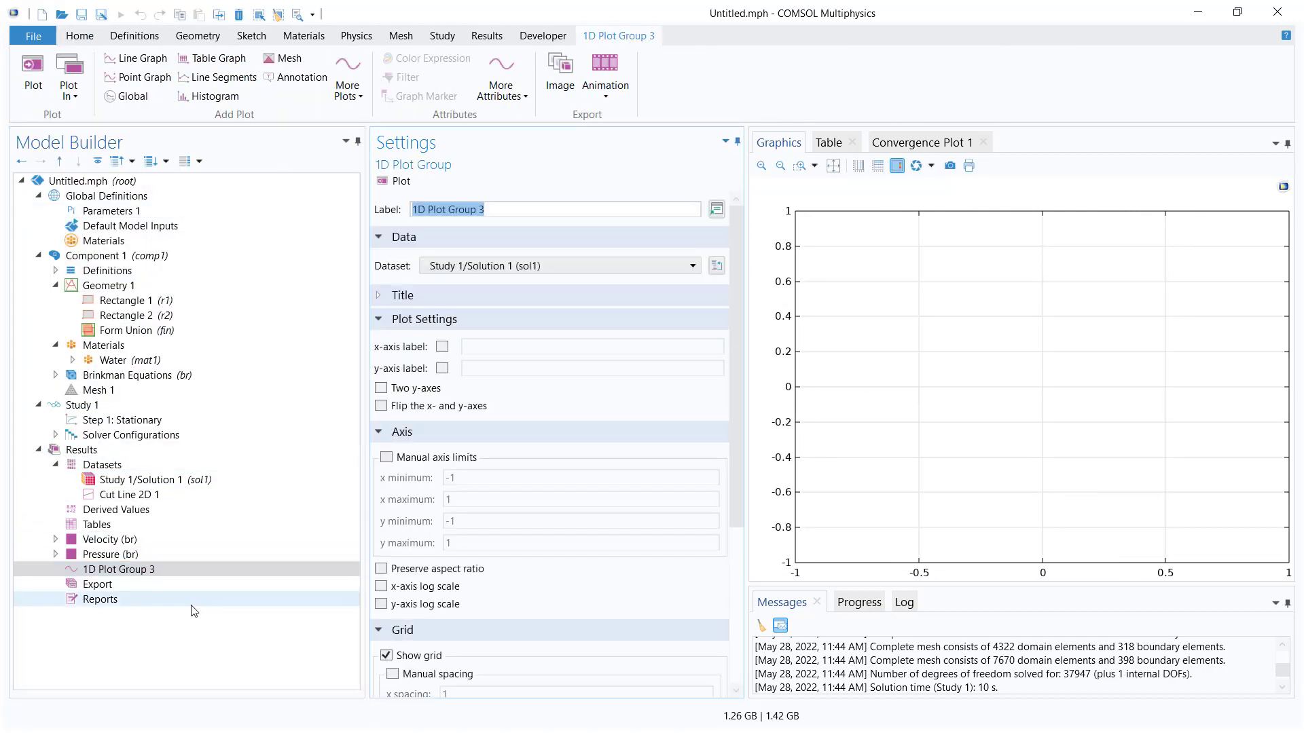
right_click(162, 576)
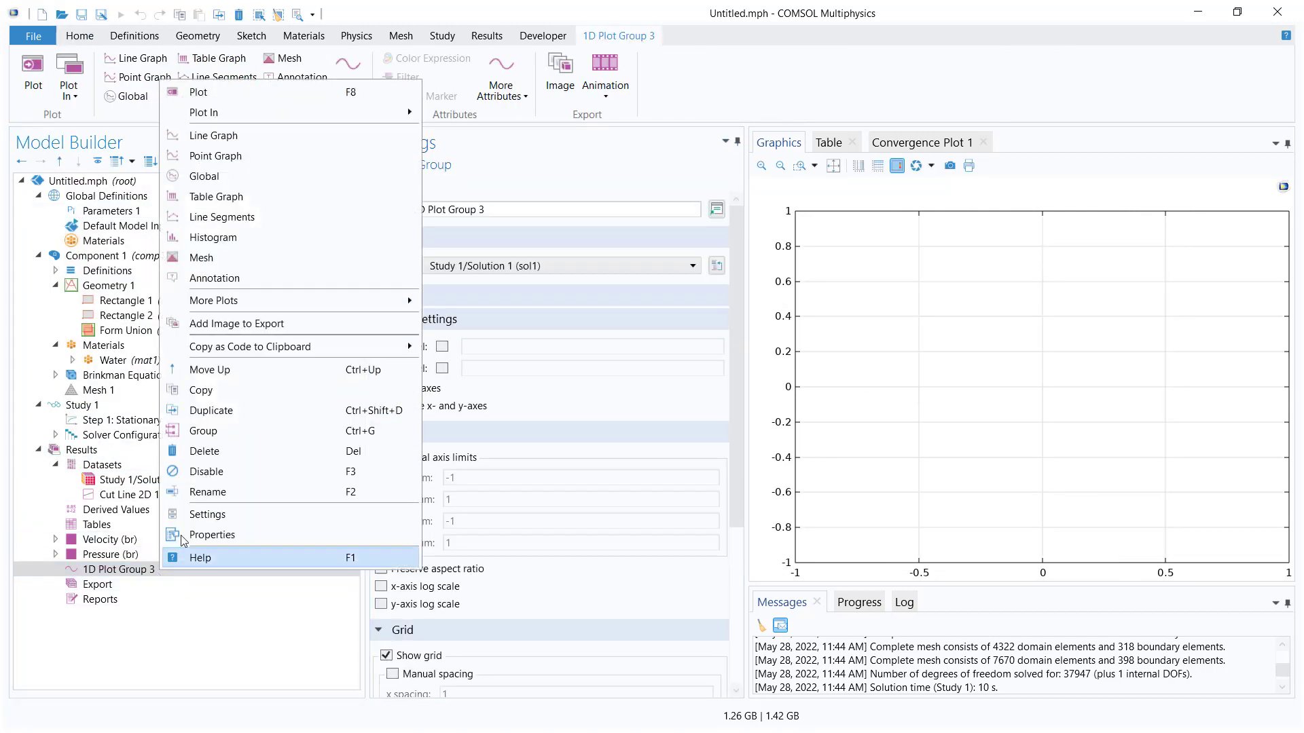
left_click(250, 490)
type("Velocity")
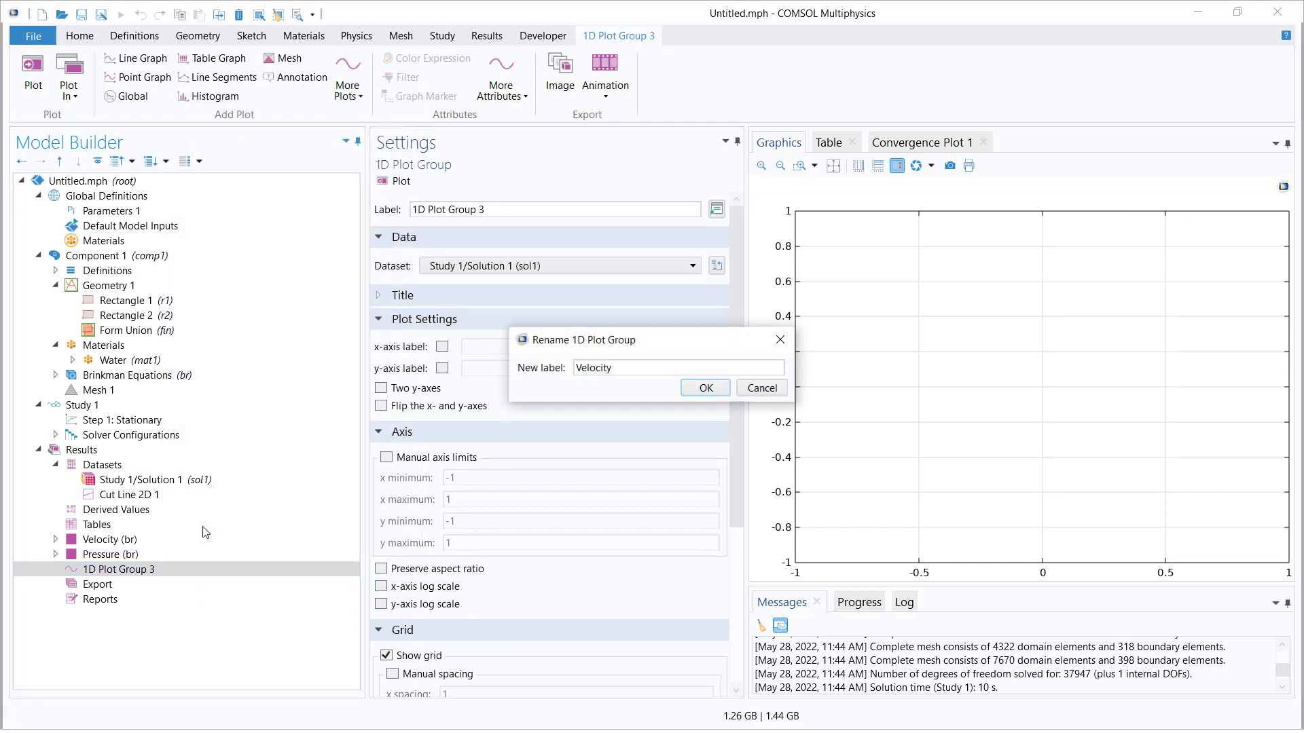
key("Return")
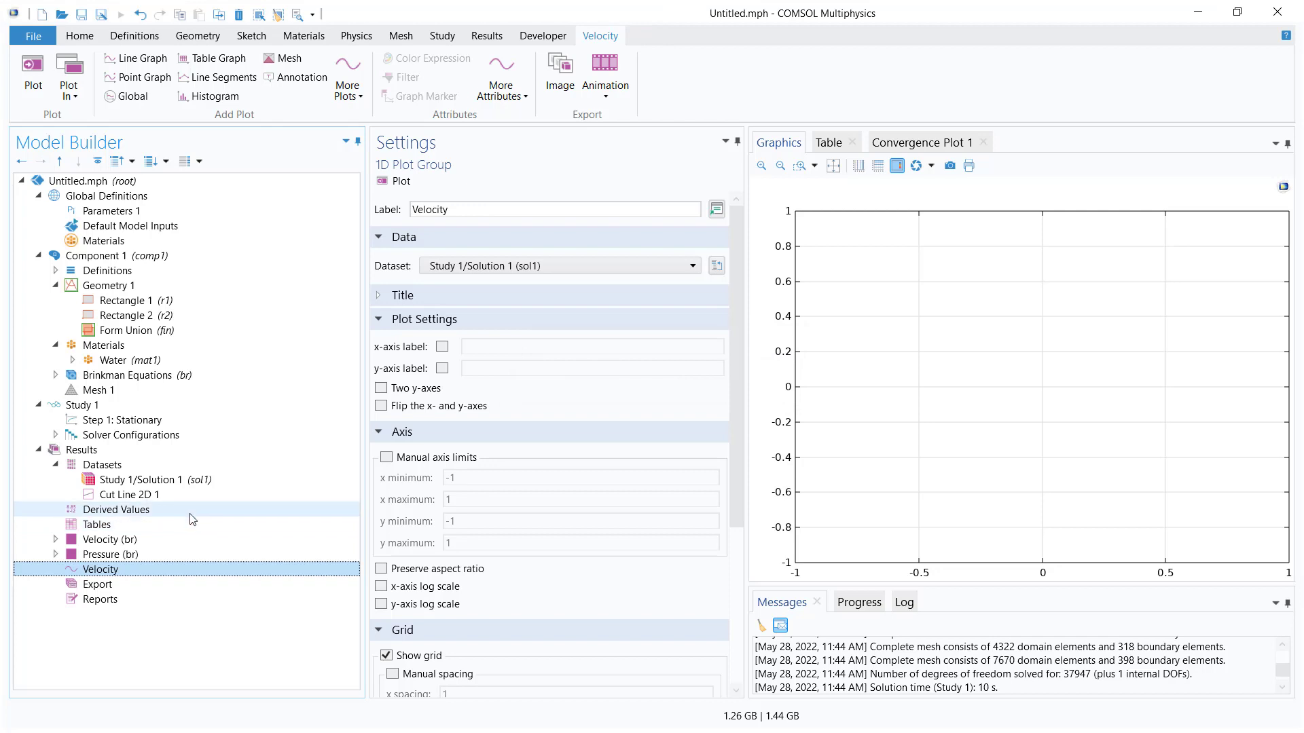
Add a line graph of velocity magnitude (br.U) to the Velocity group, using the Cut Line 2D 1 dataset, and plot it.
right_click(180, 571)
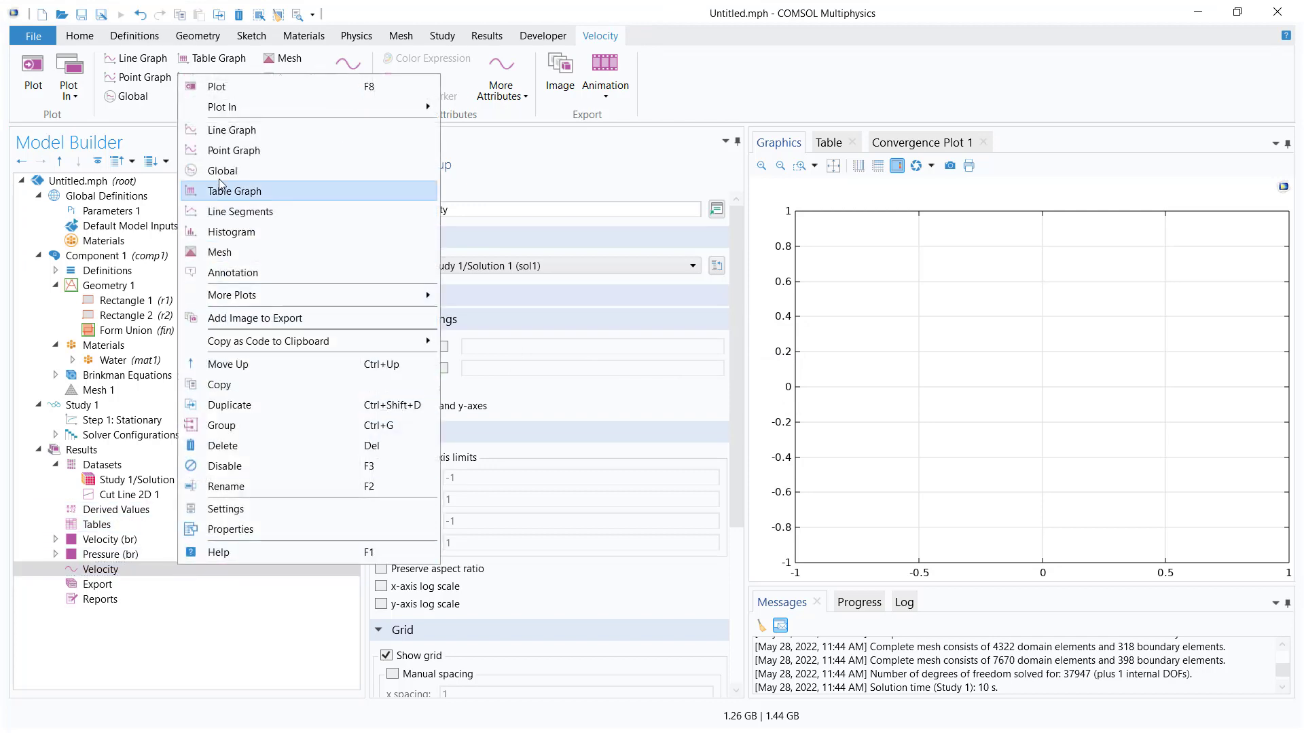
left_click(302, 130)
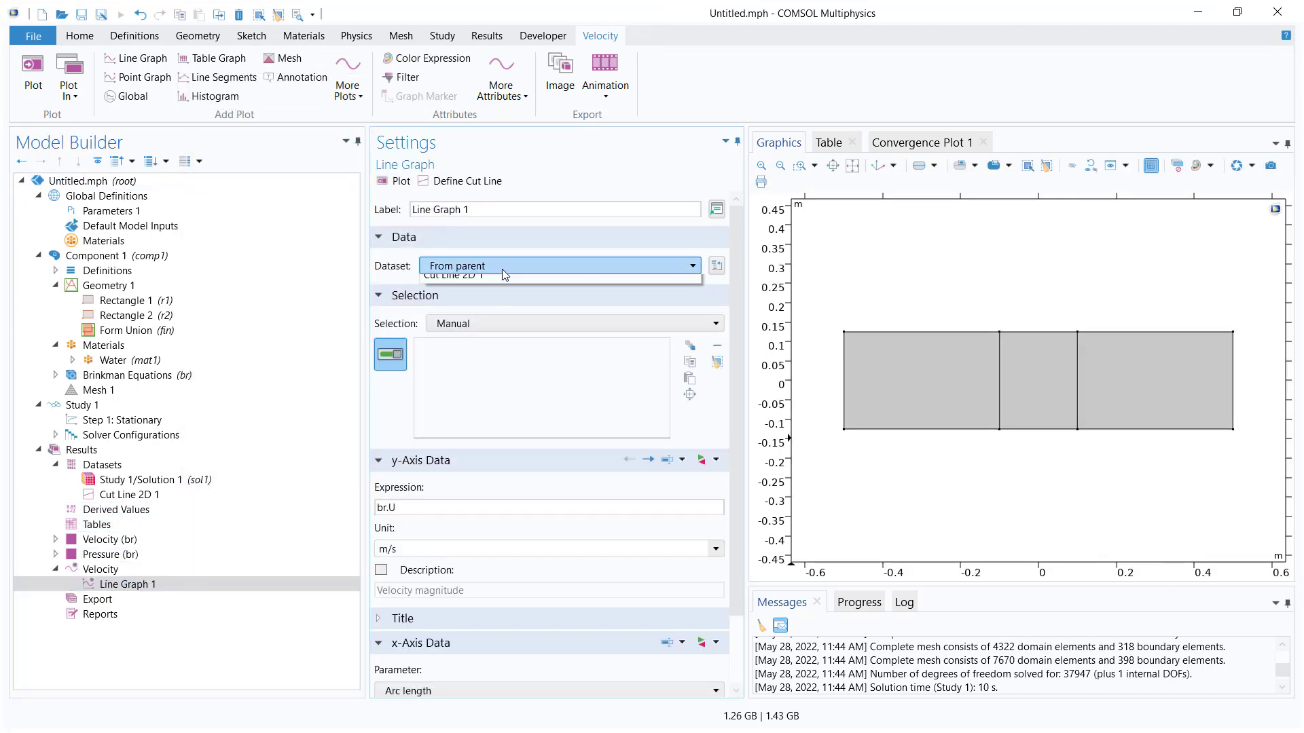
left_click(502, 268)
left_click(506, 333)
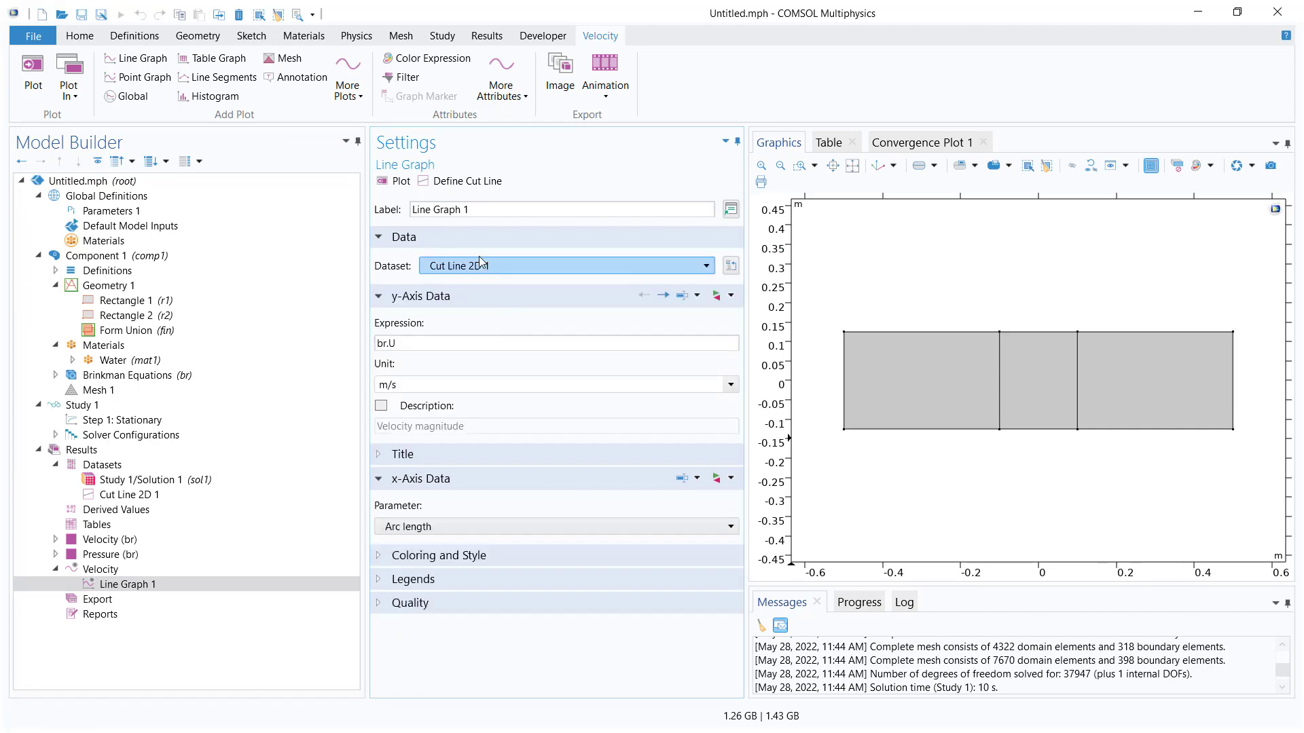
left_click(383, 183)
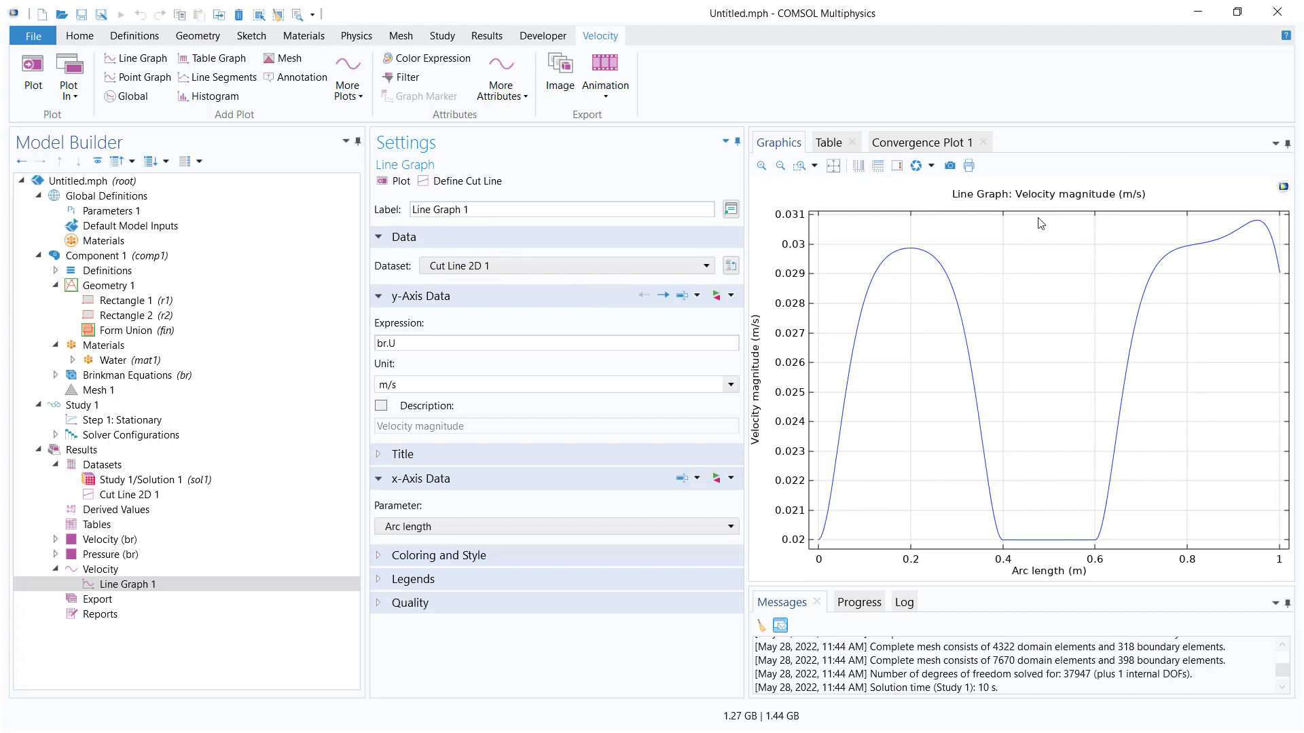
left_click(56, 569)
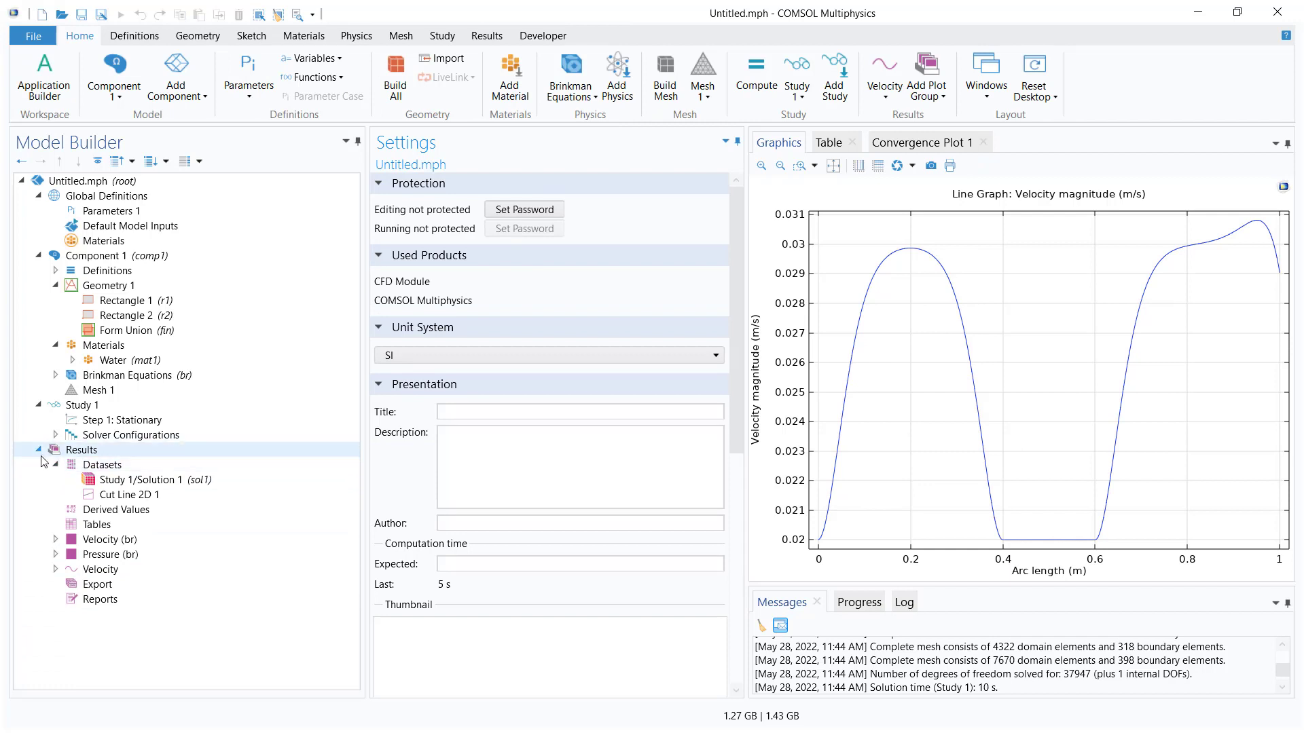
Add the Heat Transfer in Fluids (ht) physics interface to Component 1.
left_click(39, 451)
left_click(95, 391)
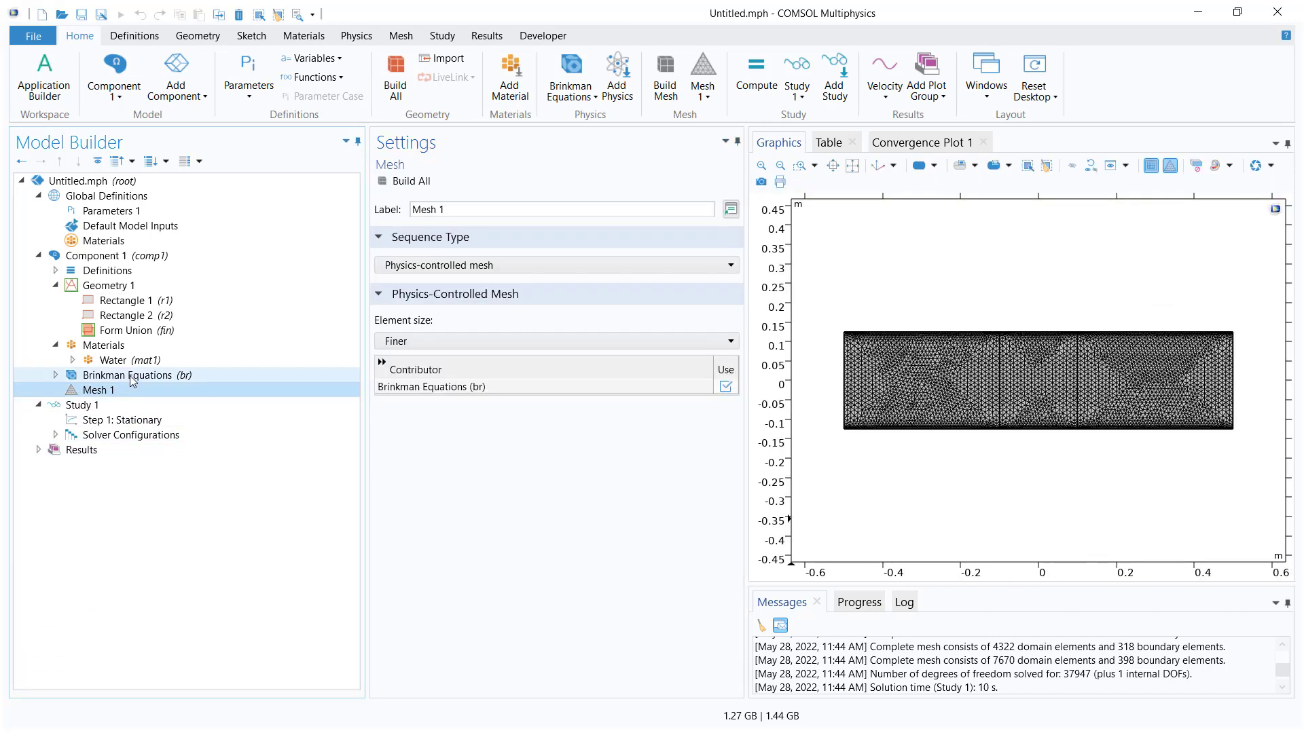
left_click(119, 376)
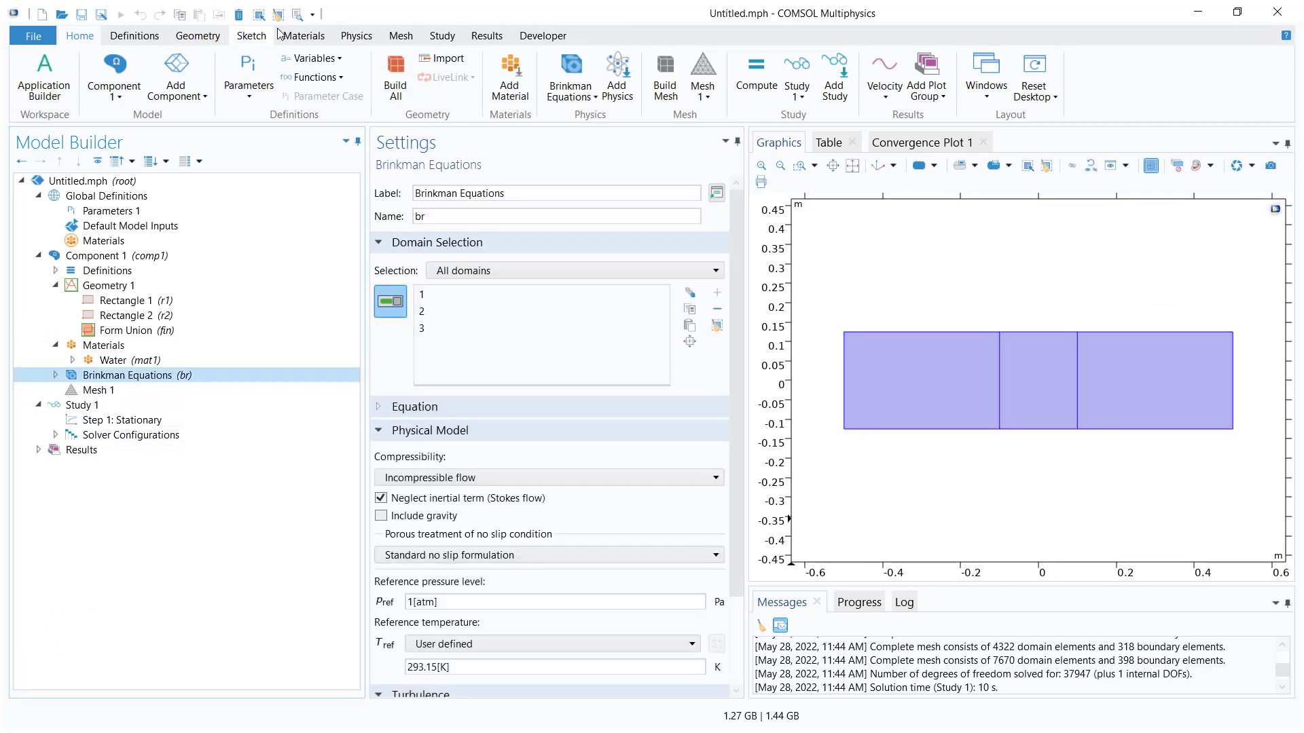
left_click(296, 36)
left_click(73, 36)
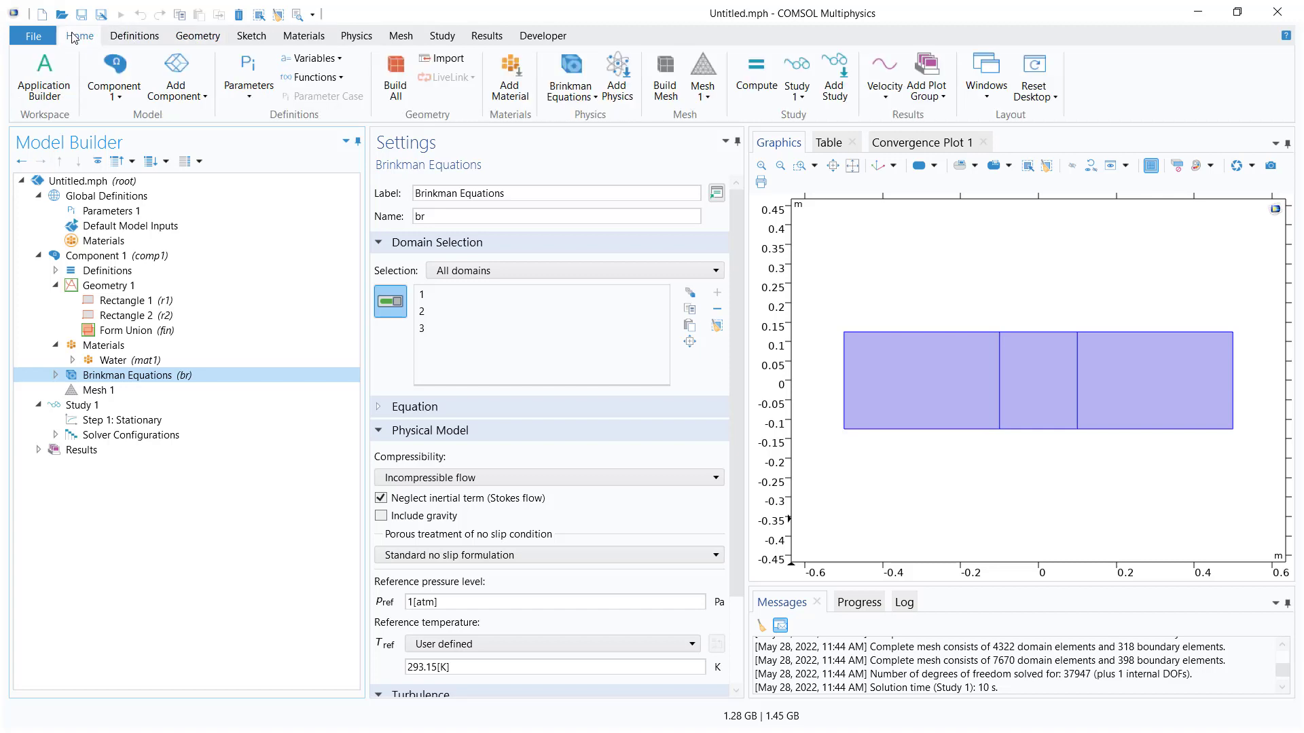
left_click(356, 35)
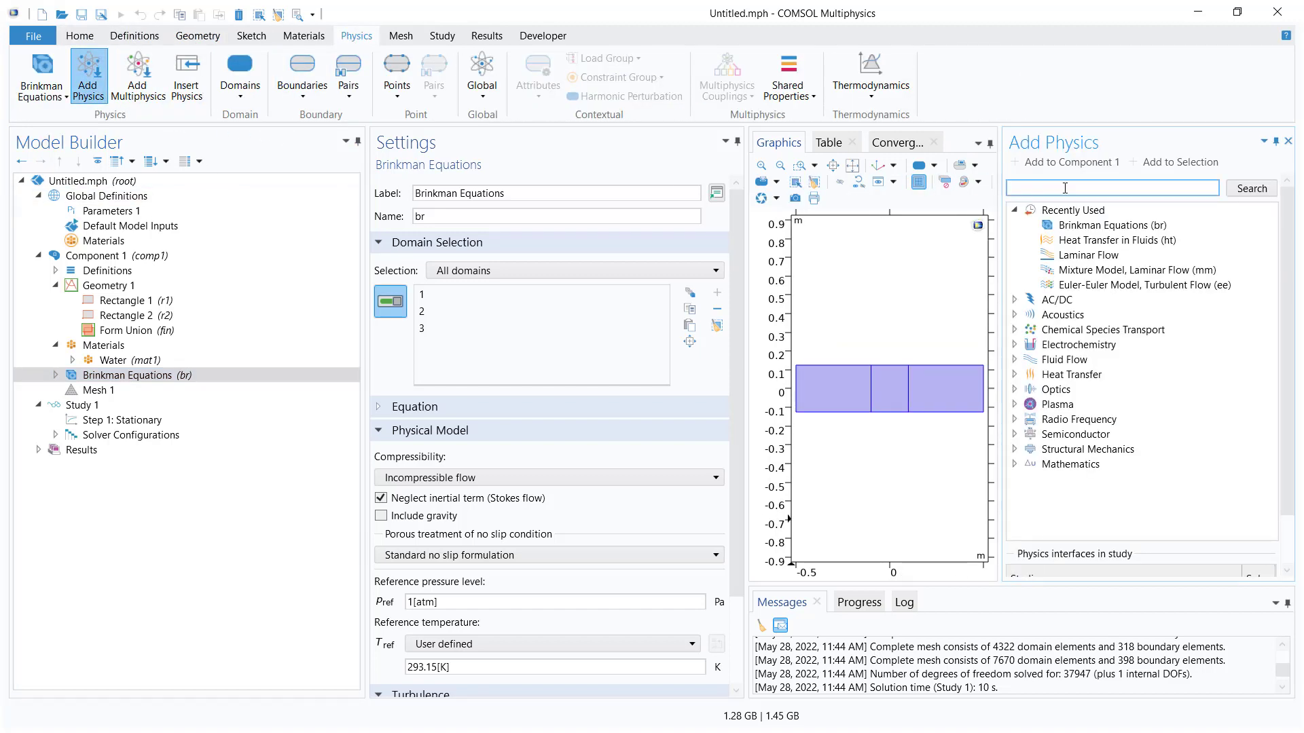
left_click(1014, 211)
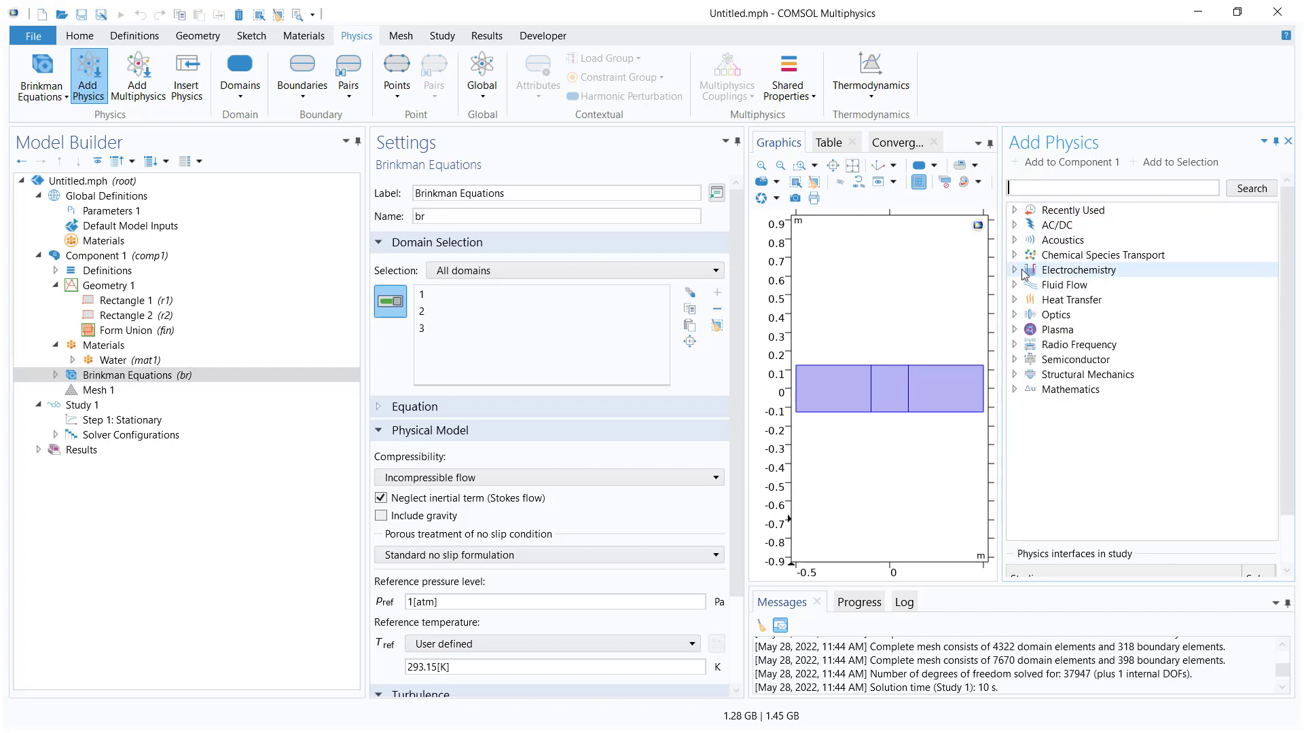
left_click(1014, 299)
left_click(1105, 335)
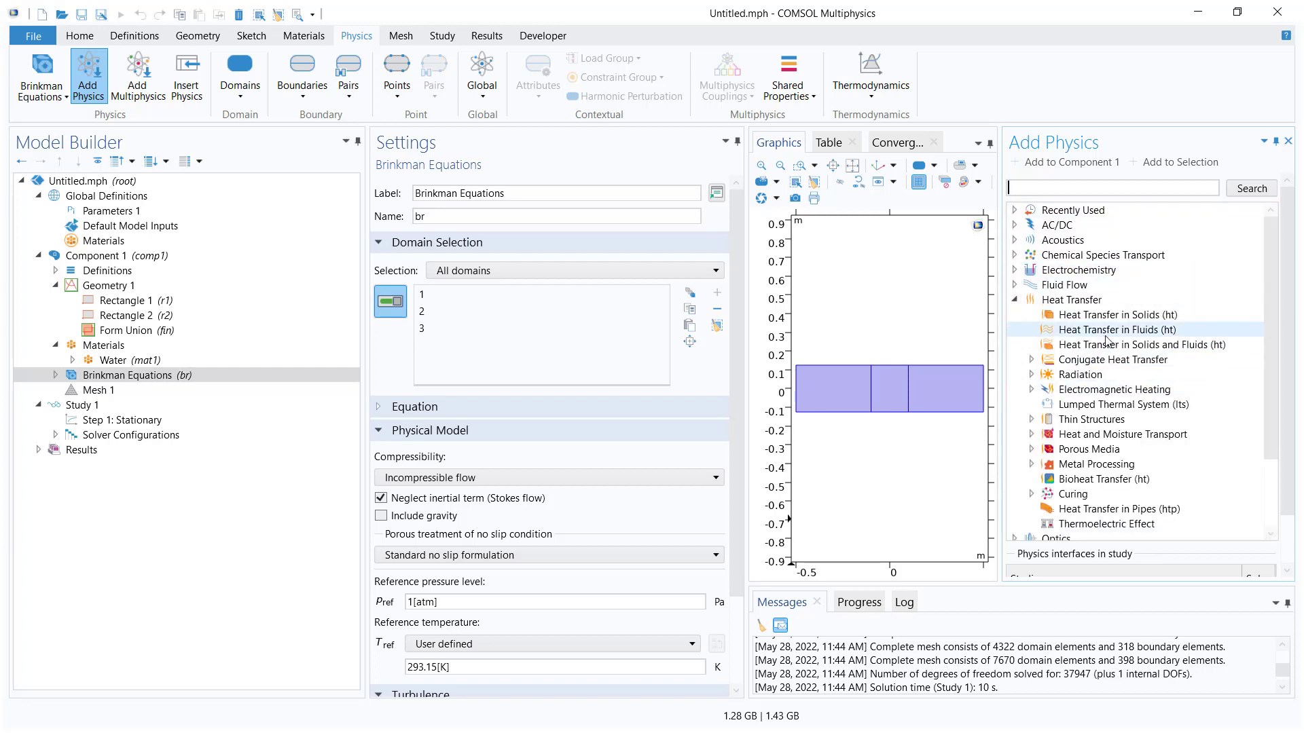
left_click(1065, 163)
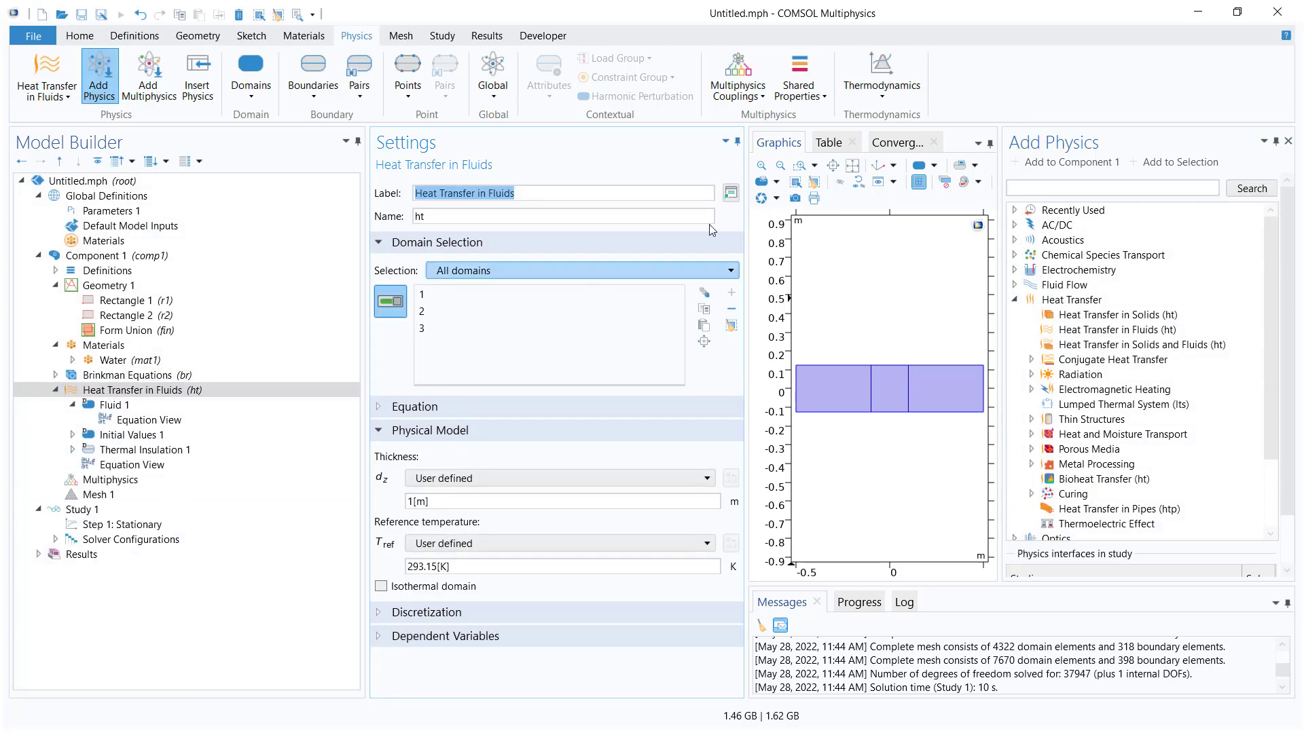
left_click(1288, 142)
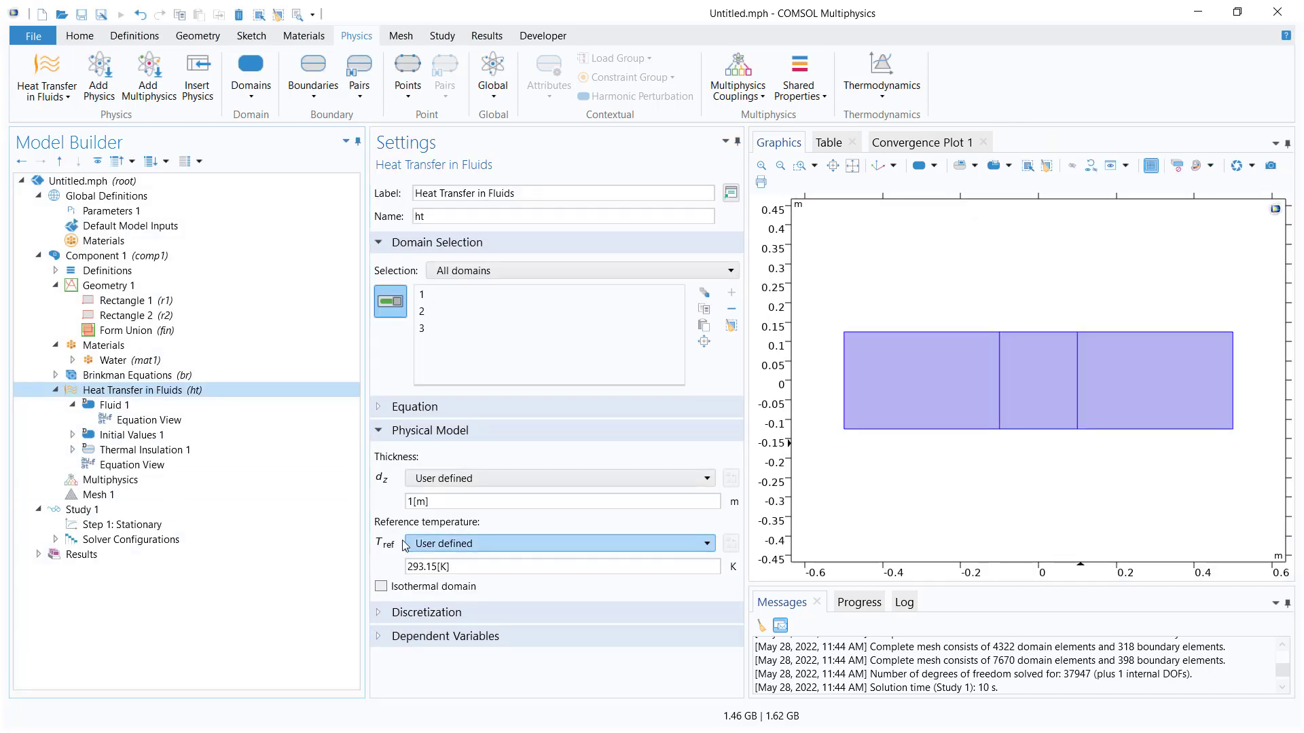
Review the default Fluid, Initial Values and Thermal Insulation nodes of Heat Transfer in Fluids.
left_click(72, 405)
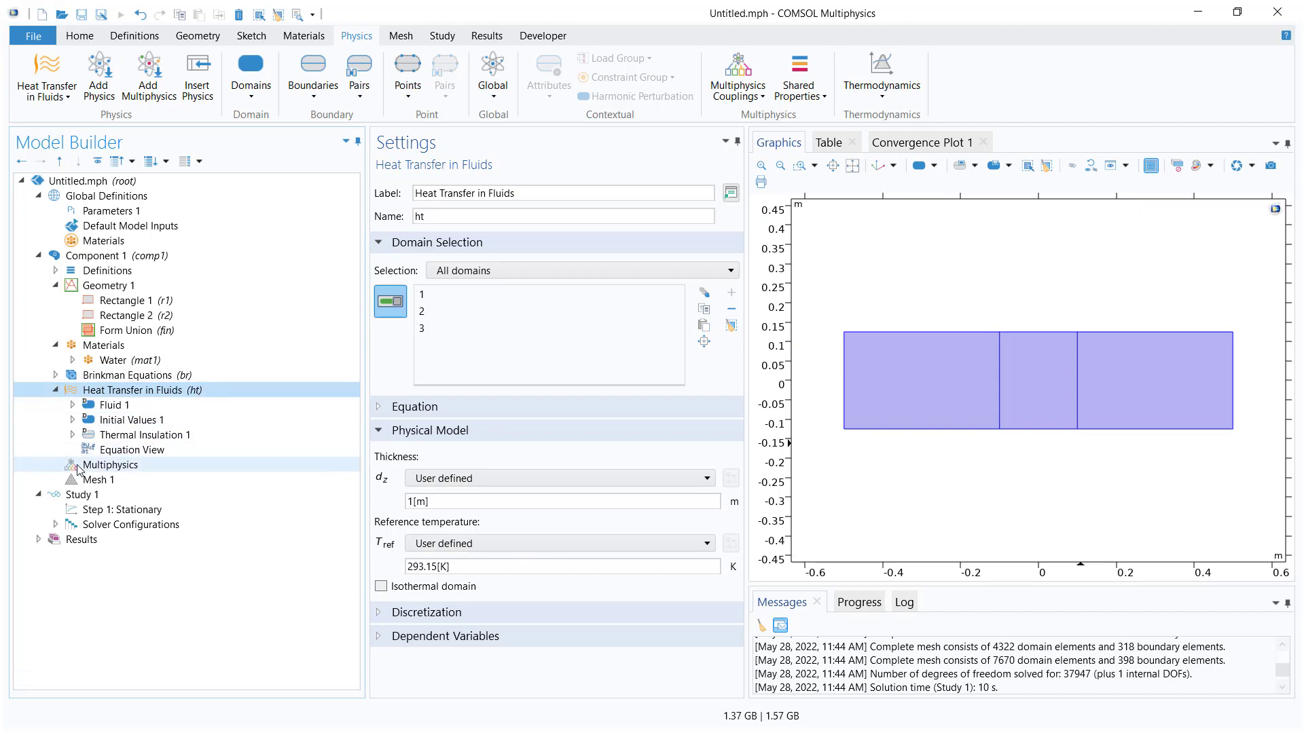
left_click(109, 404)
left_click(126, 419)
left_click(124, 436)
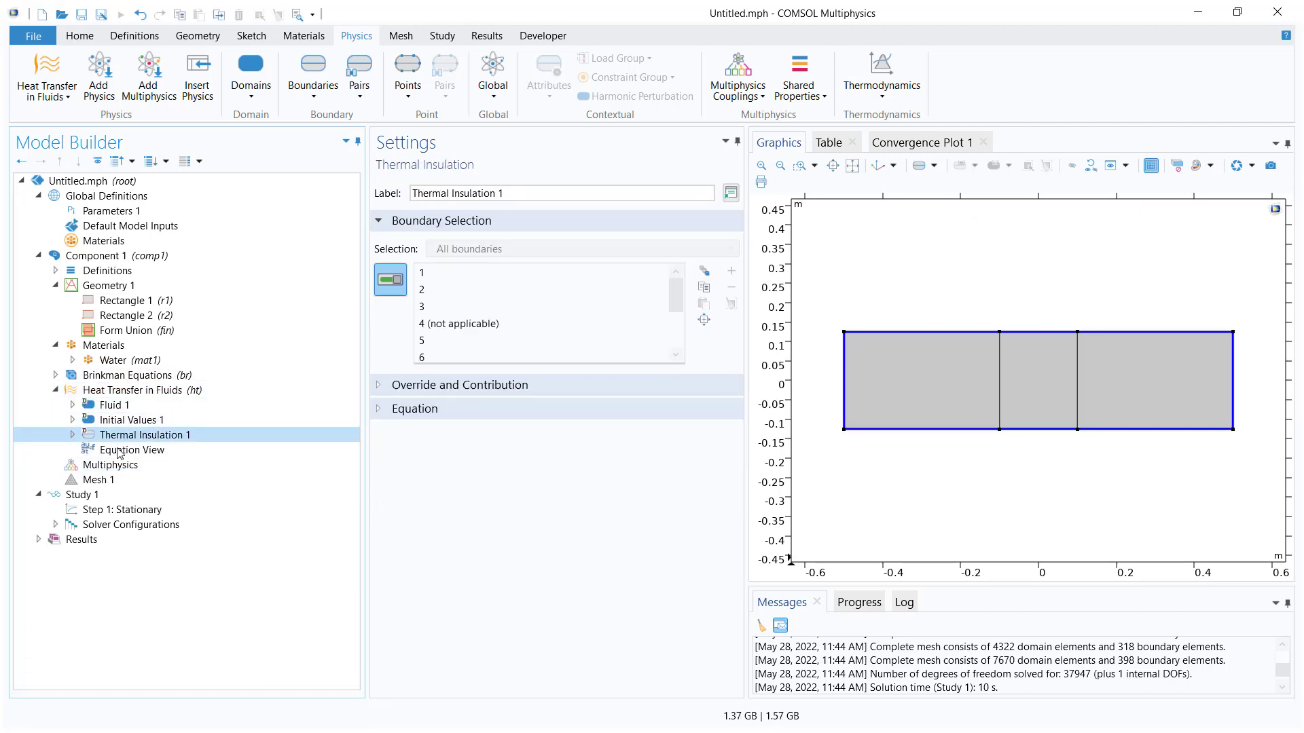
Add a Porous Medium feature to Heat Transfer in Fluids, assign it to the central domain 2, and check the fluid domain assignment.
left_click(129, 449)
left_click(137, 391)
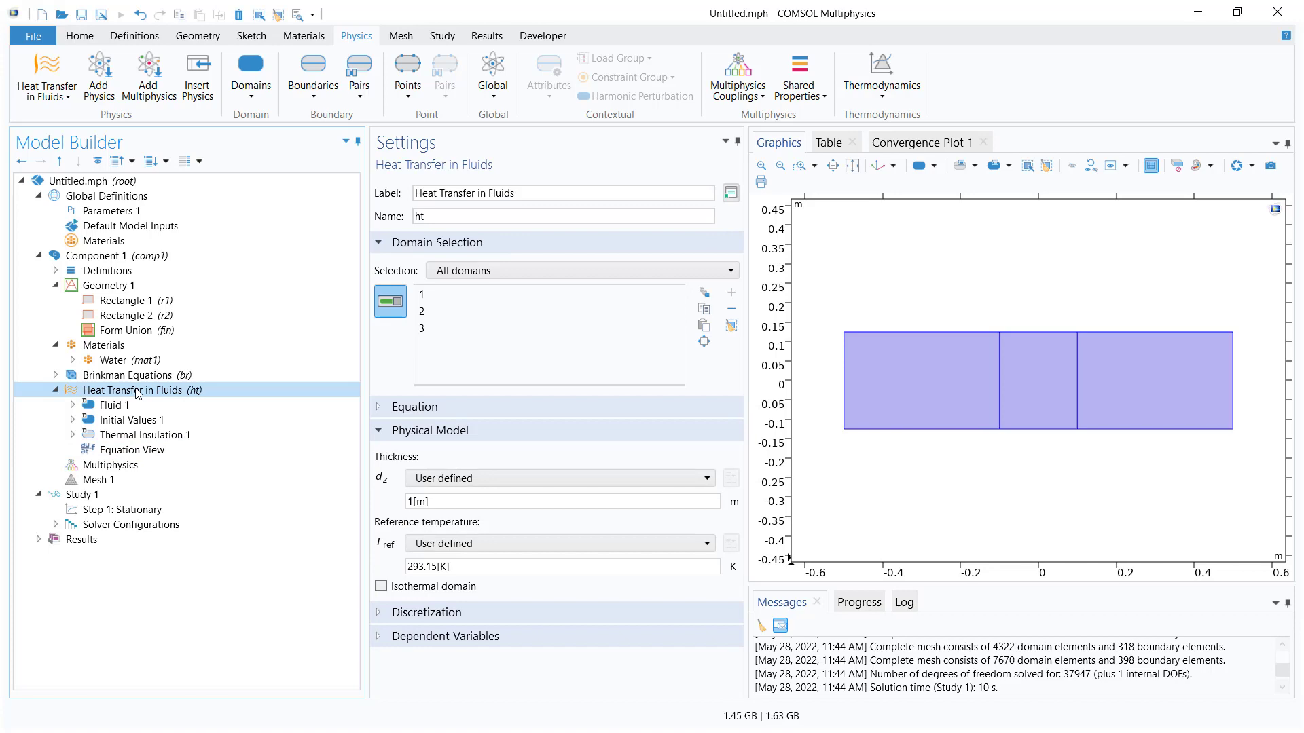
right_click(138, 391)
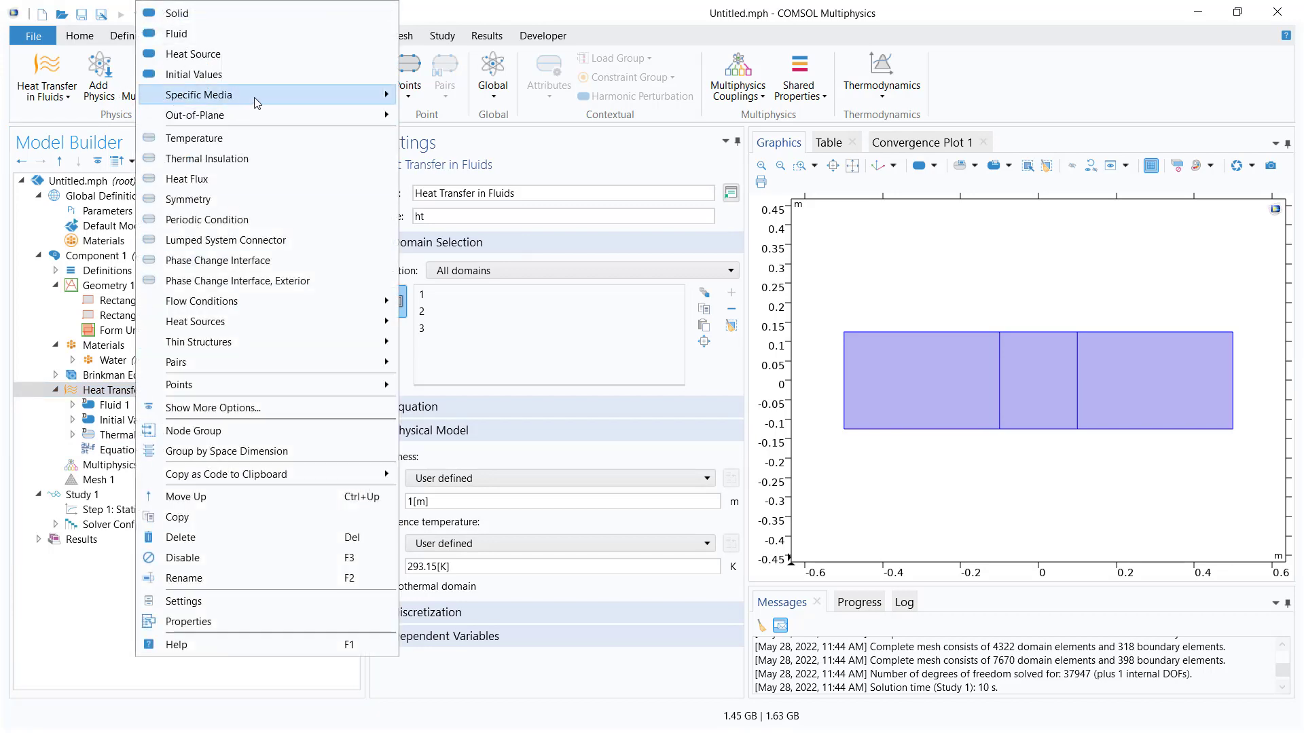
left_click(516, 128)
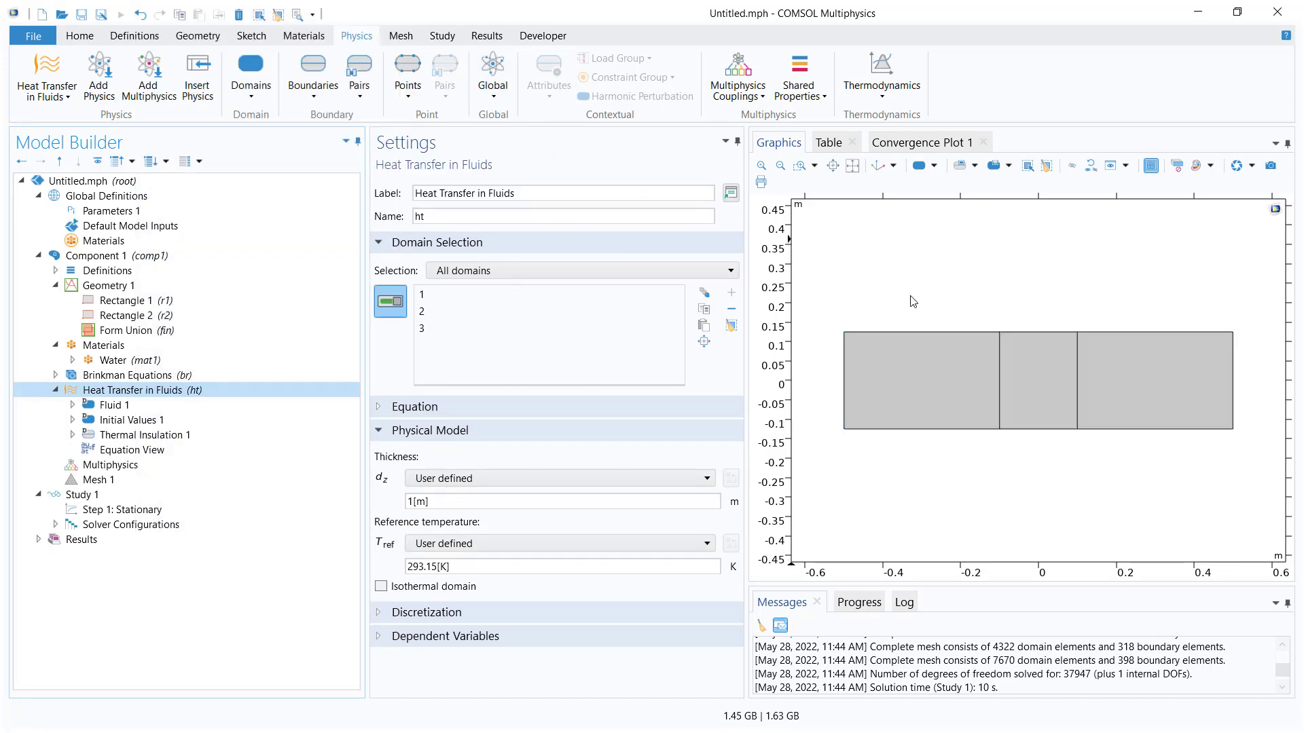
left_click(1039, 397)
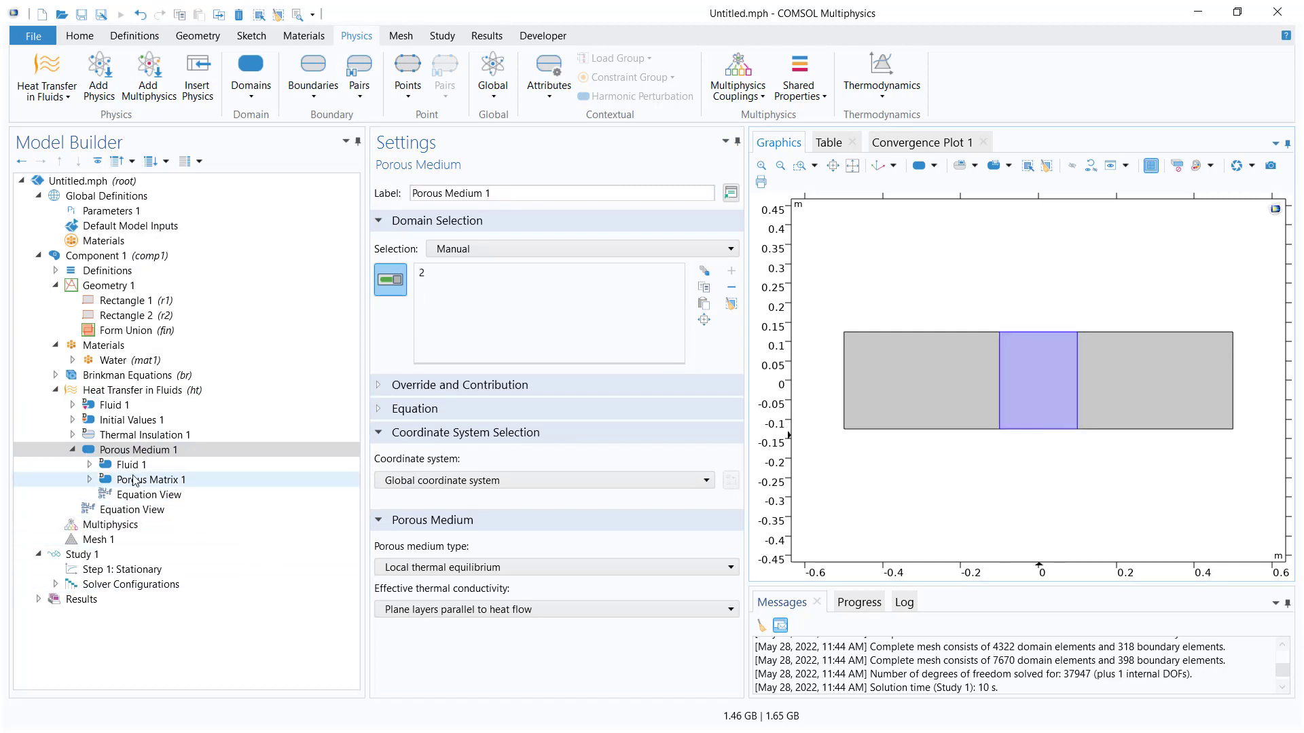
double_click(131, 452)
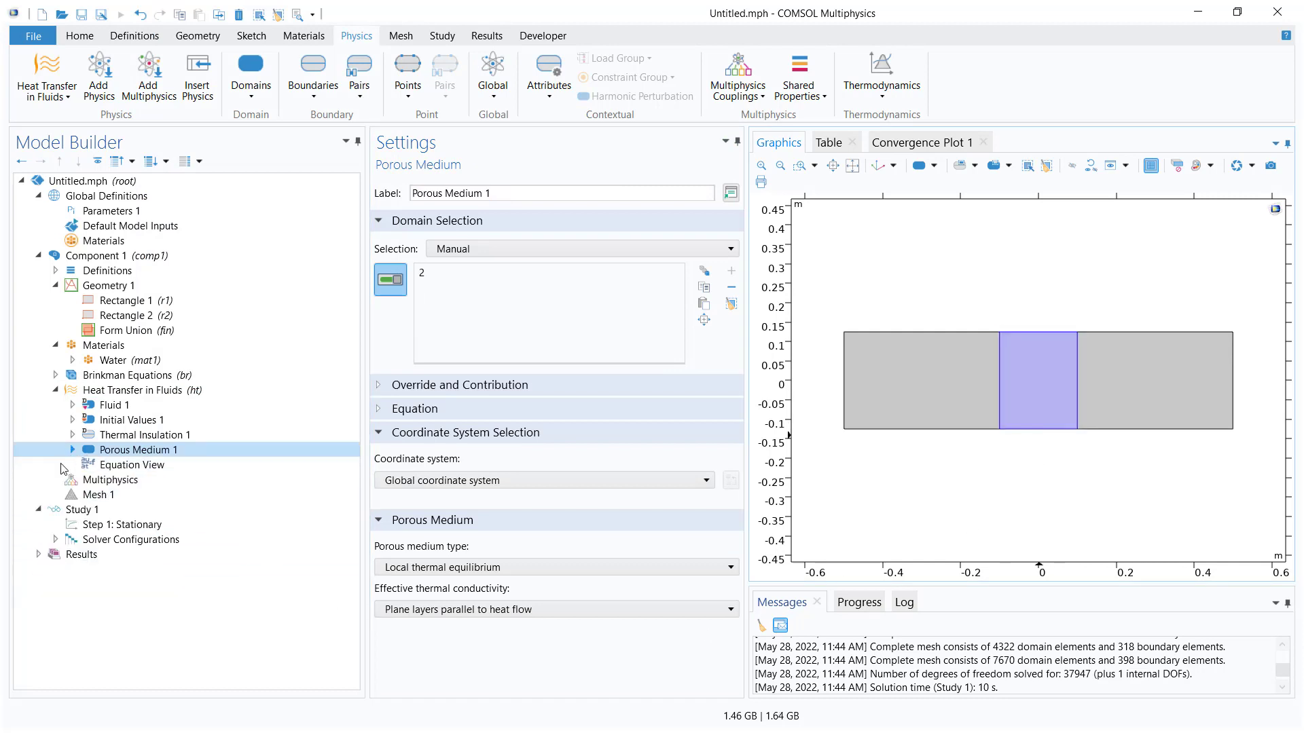
left_click(125, 406)
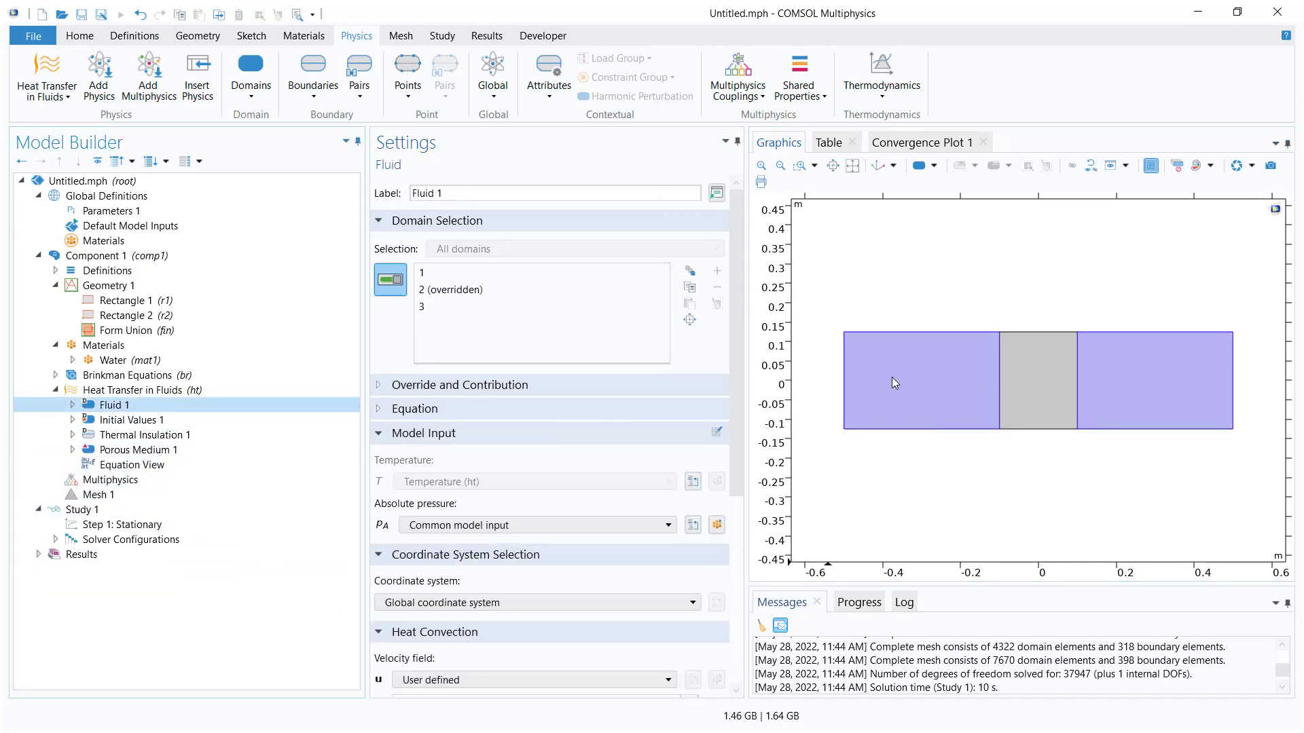
left_click(142, 450)
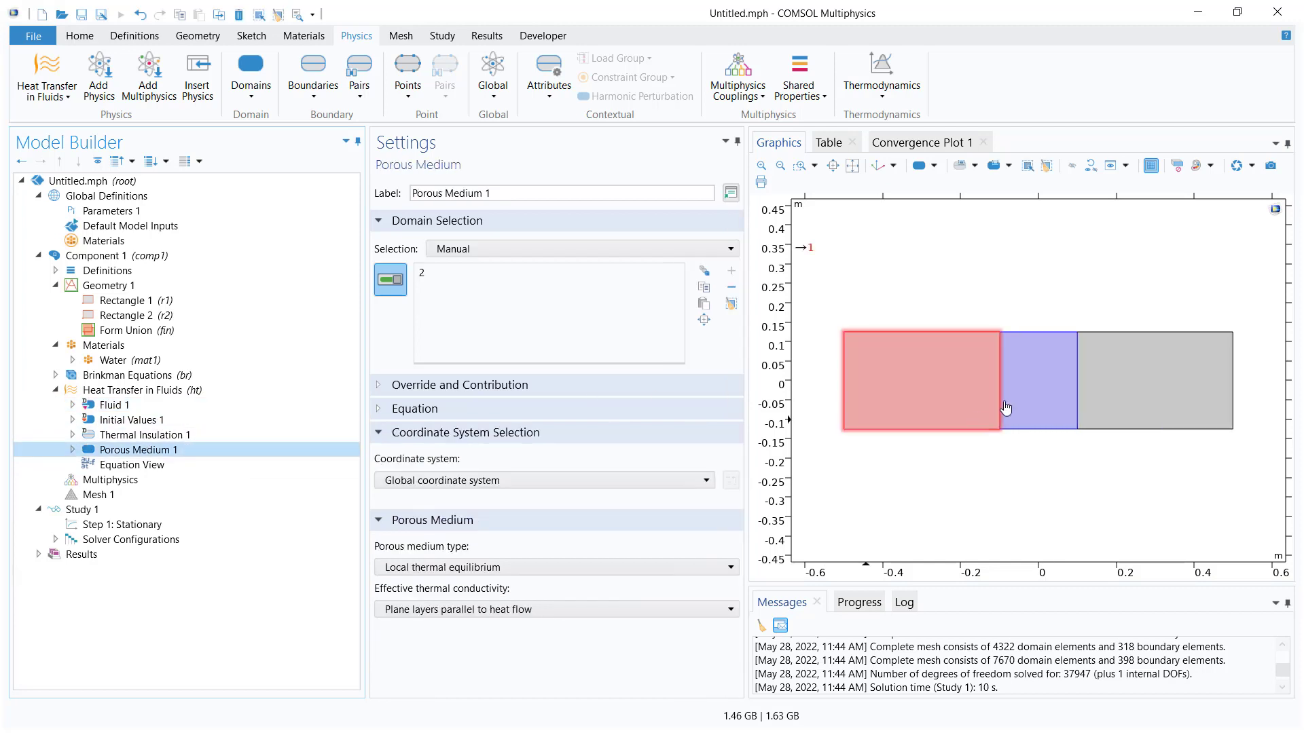
Rename the Fluid 1 node of Heat Transfer in Fluids to Water.
right_click(101, 403)
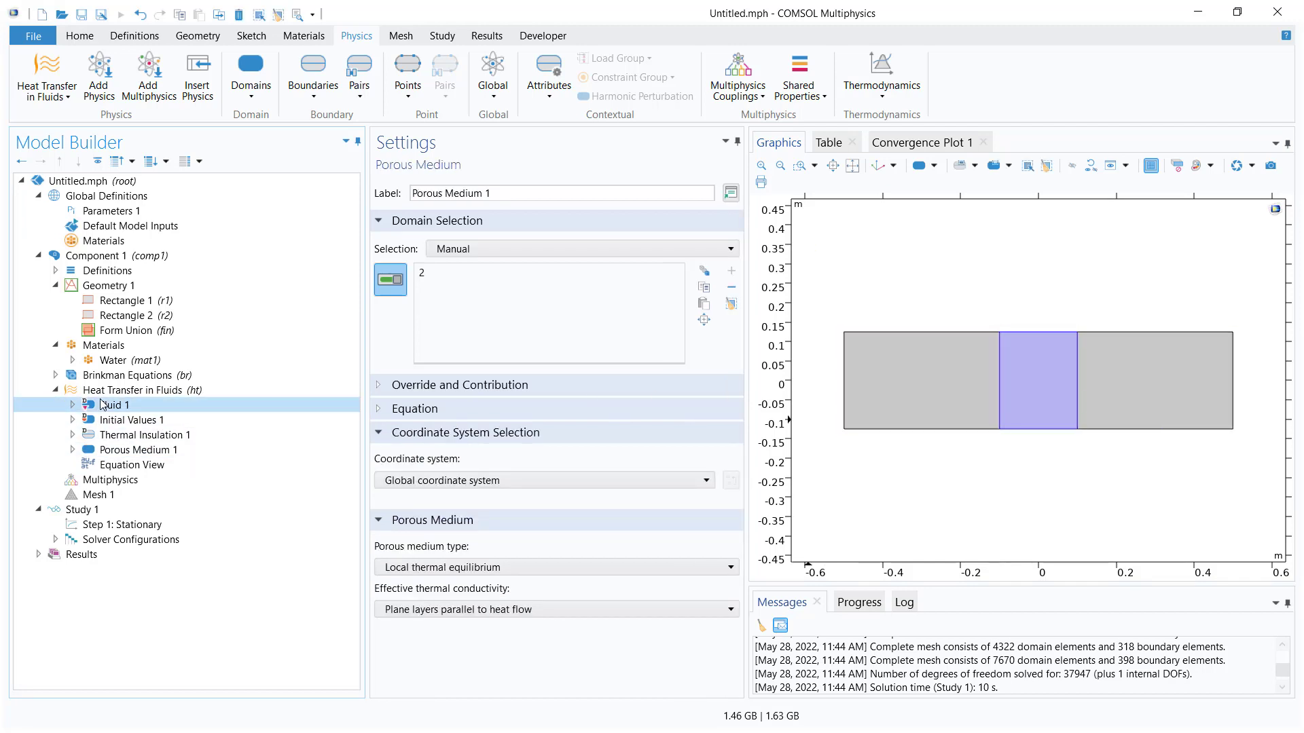
left_click(198, 581)
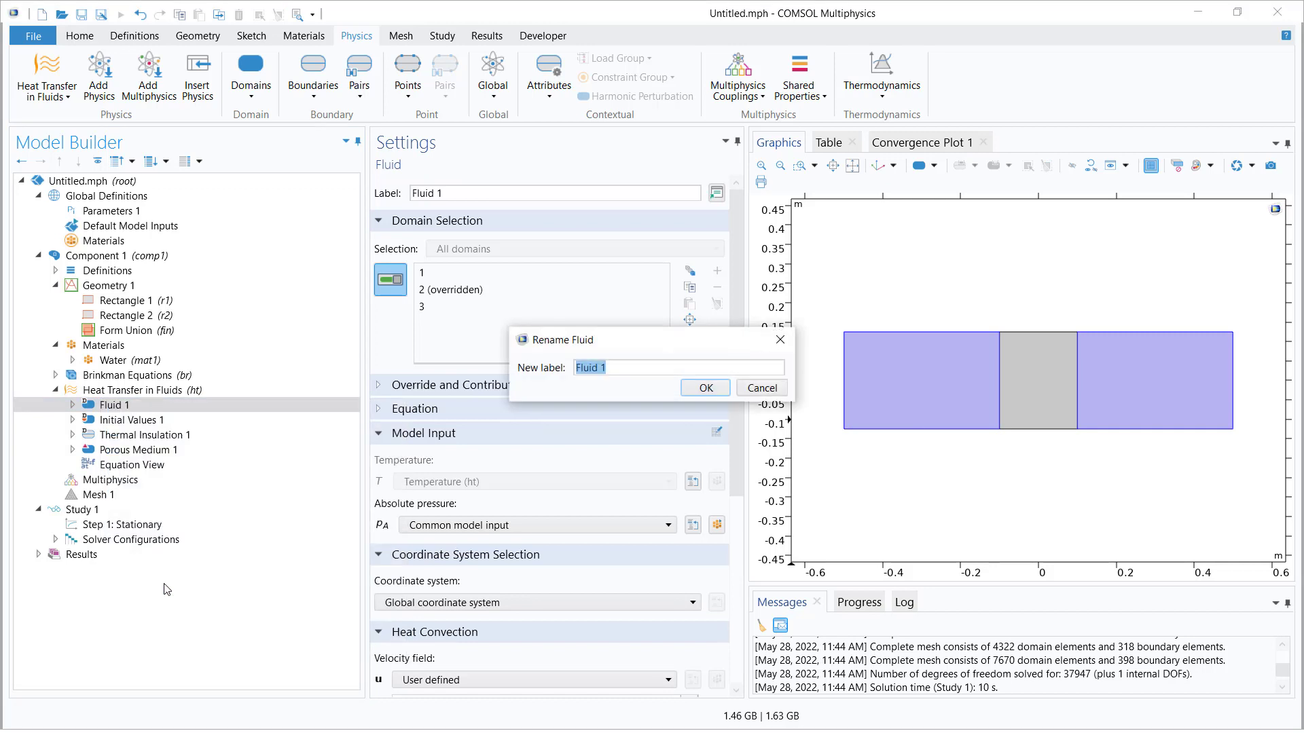
type("w")
key("Return")
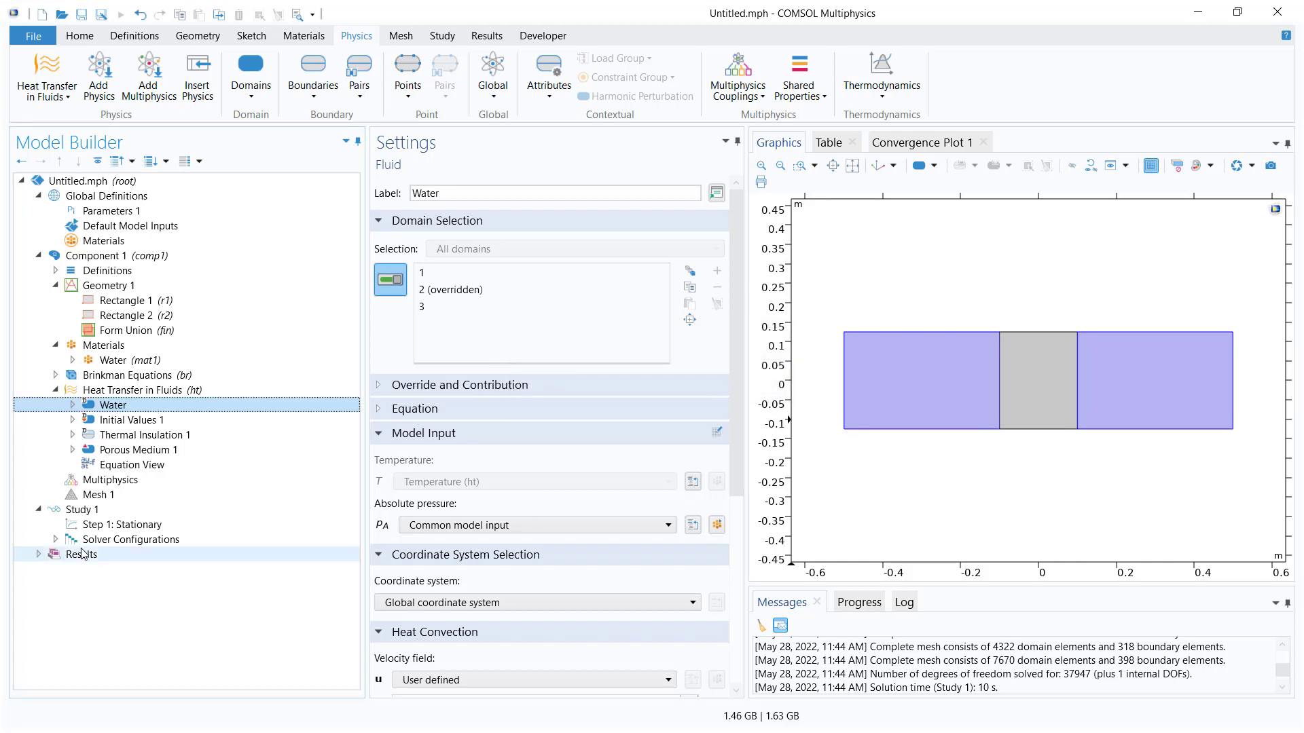
left_click(139, 451)
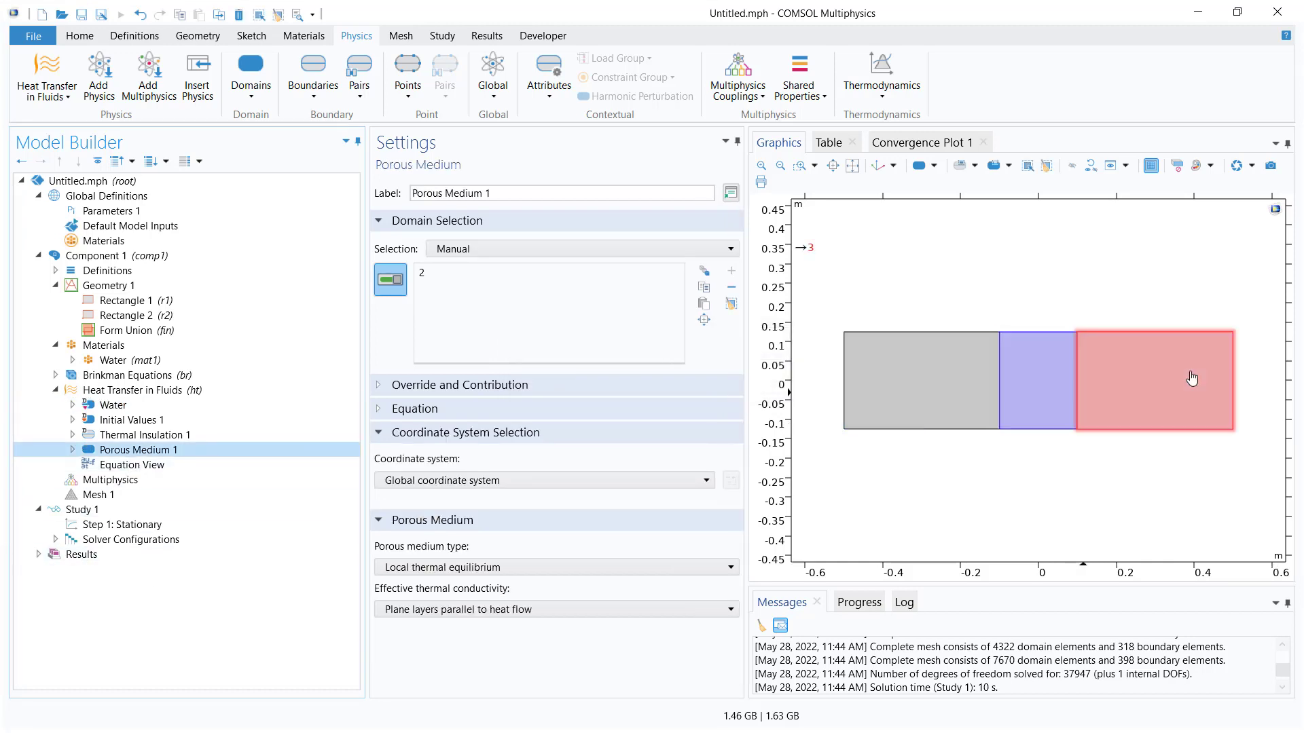
Add an Inflow condition to Heat Transfer in Fluids on the channel's left boundary (boundary 1).
left_click(136, 403)
left_click(141, 393)
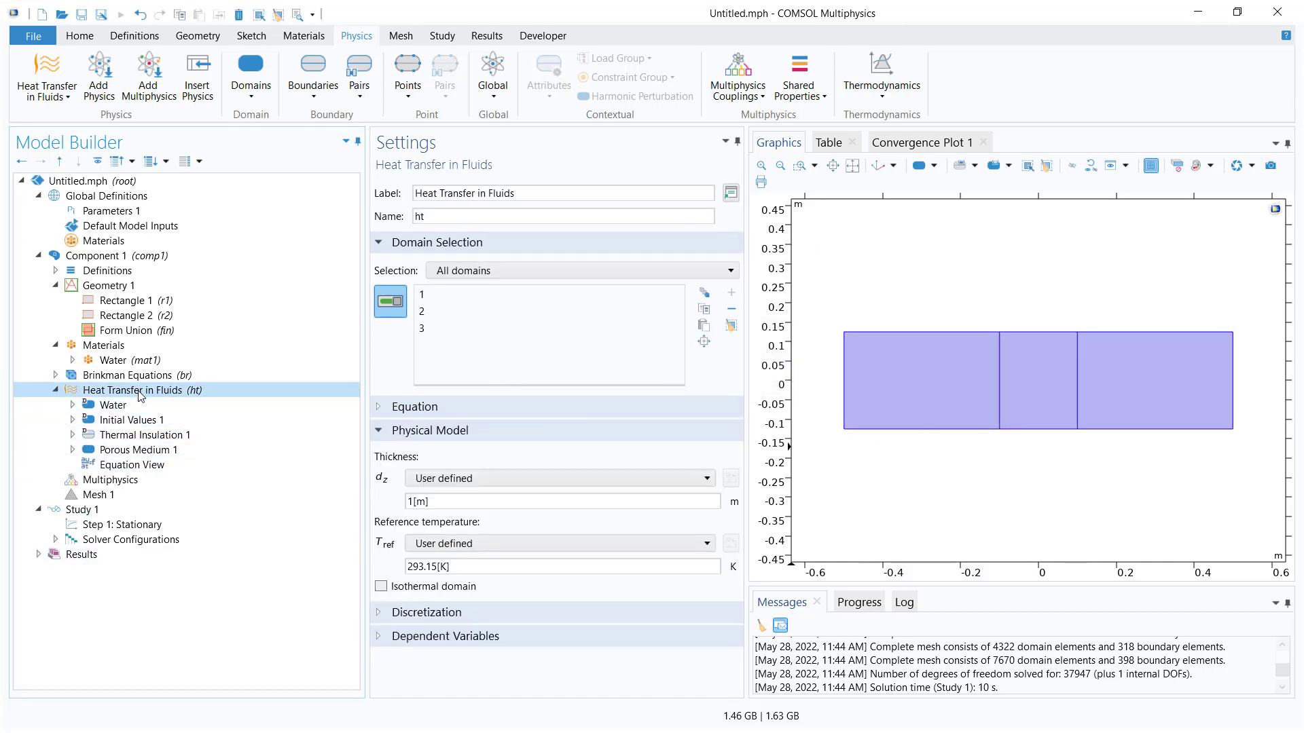
right_click(141, 393)
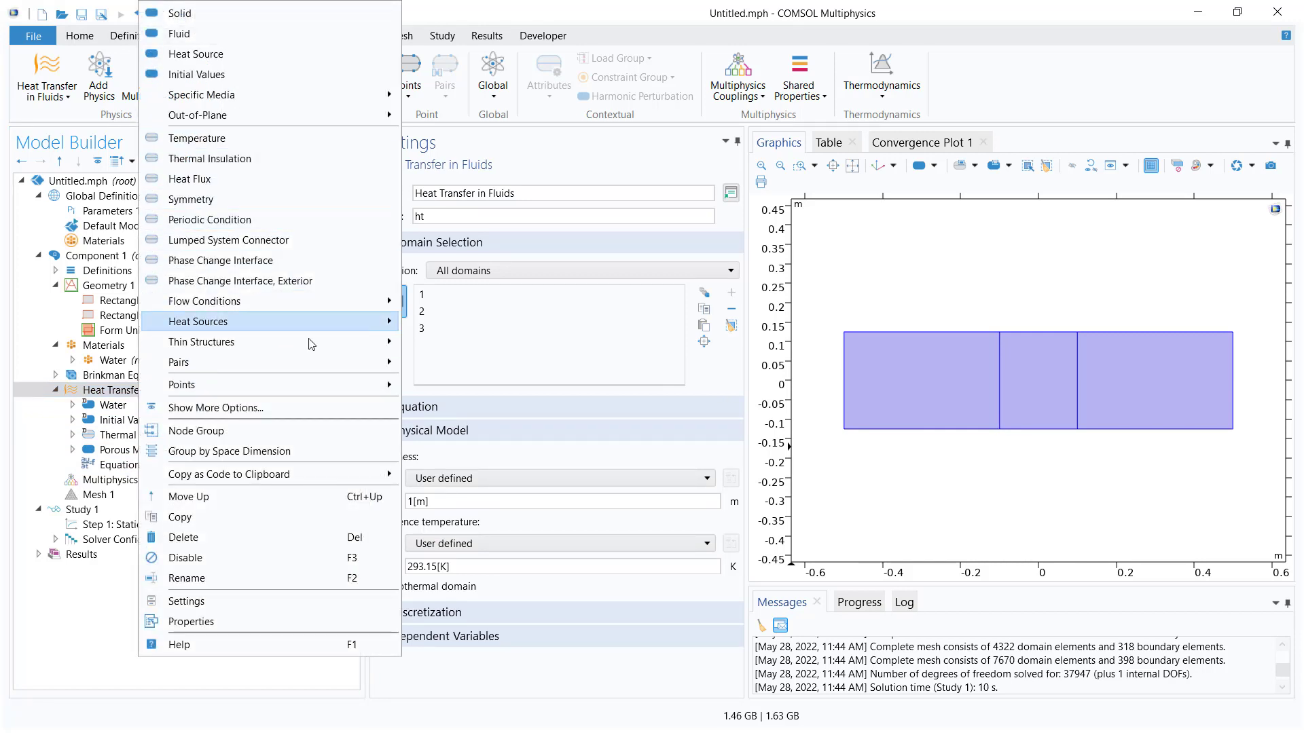
mouse_move(373, 301)
left_click(442, 307)
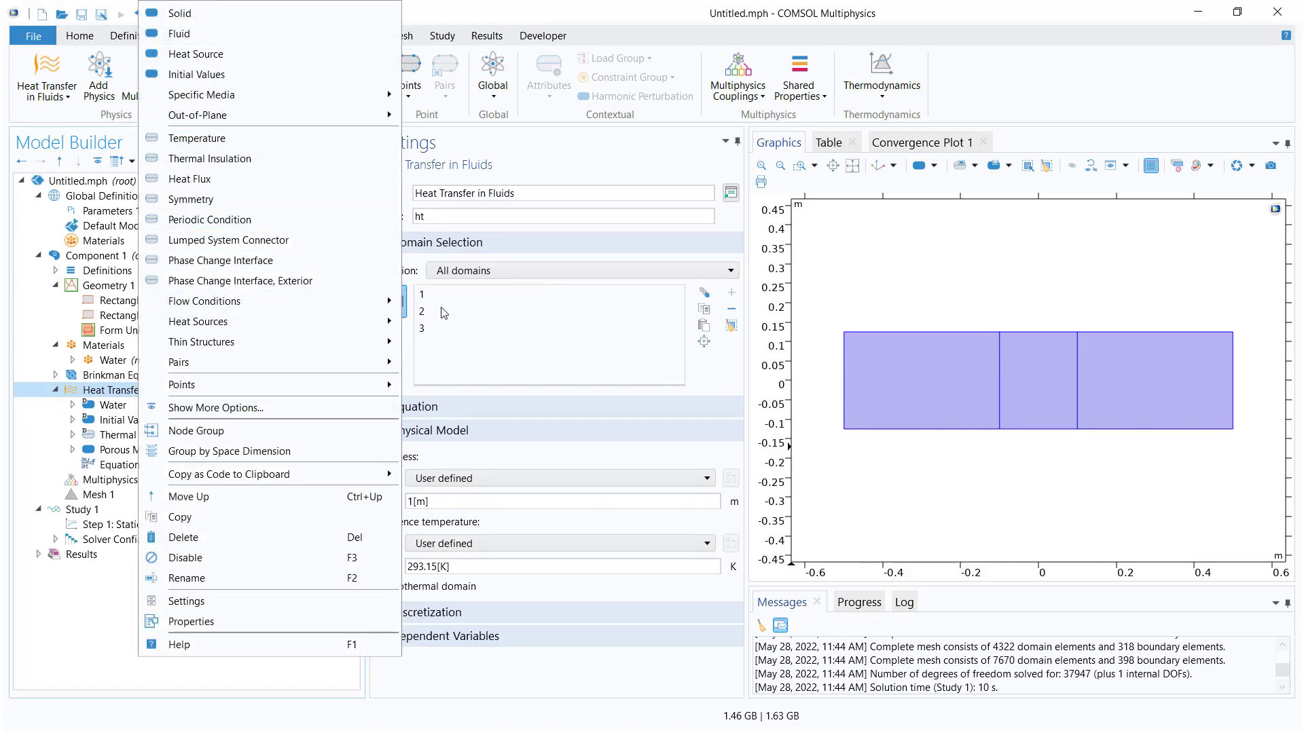
left_click(844, 384)
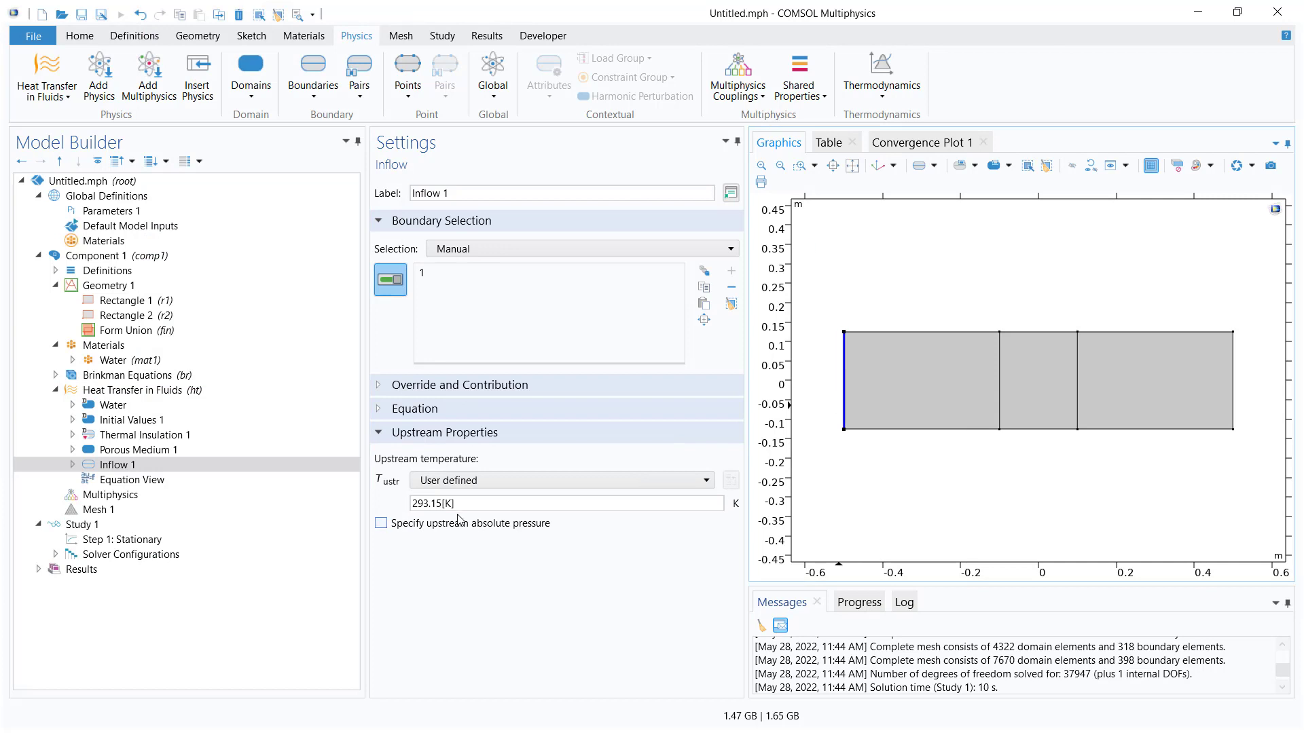
Set the inflow's user-defined upstream temperature to 25[degC].
left_click_drag(453, 504, 407, 508)
type("25[DE")
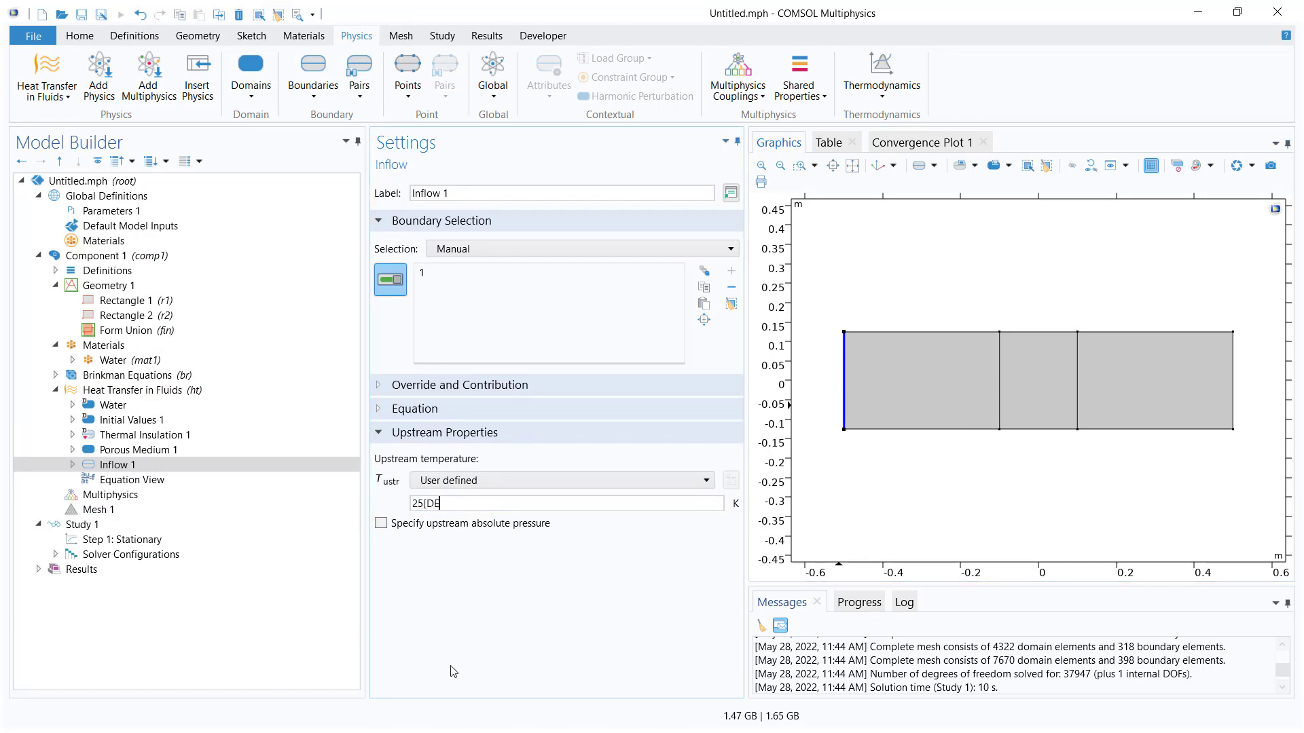
key("BackSpace")
key("BackSpace")
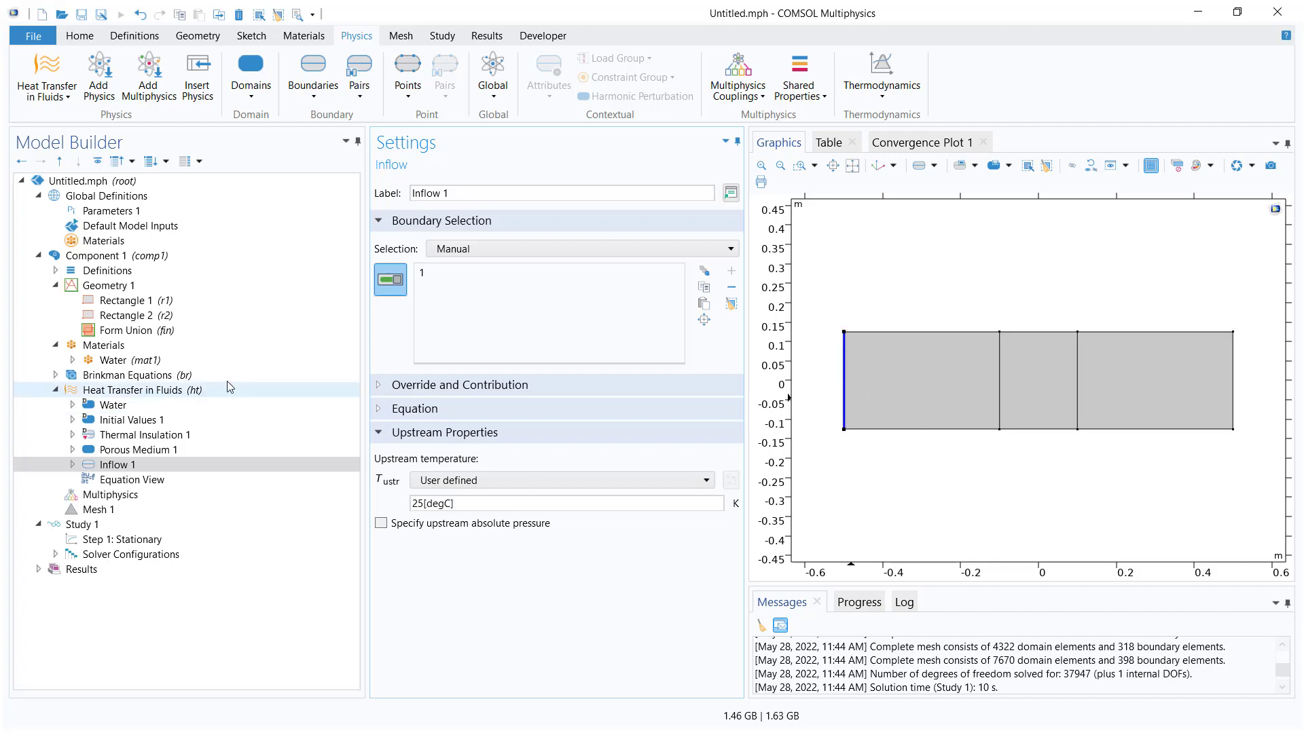
Add an Outflow condition to Heat Transfer in Fluids on the channel's right boundary (boundary 10) and show its equation.
left_click(144, 390)
right_click(145, 390)
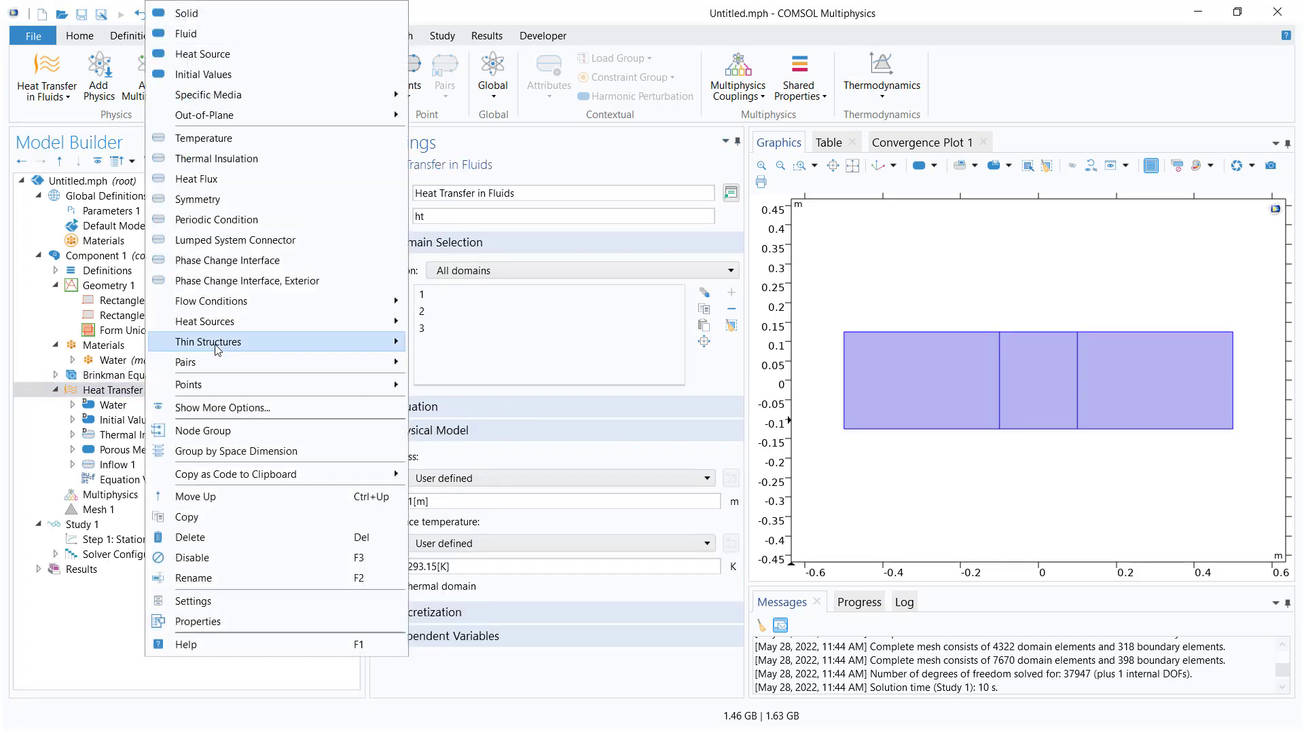
mouse_move(306, 301)
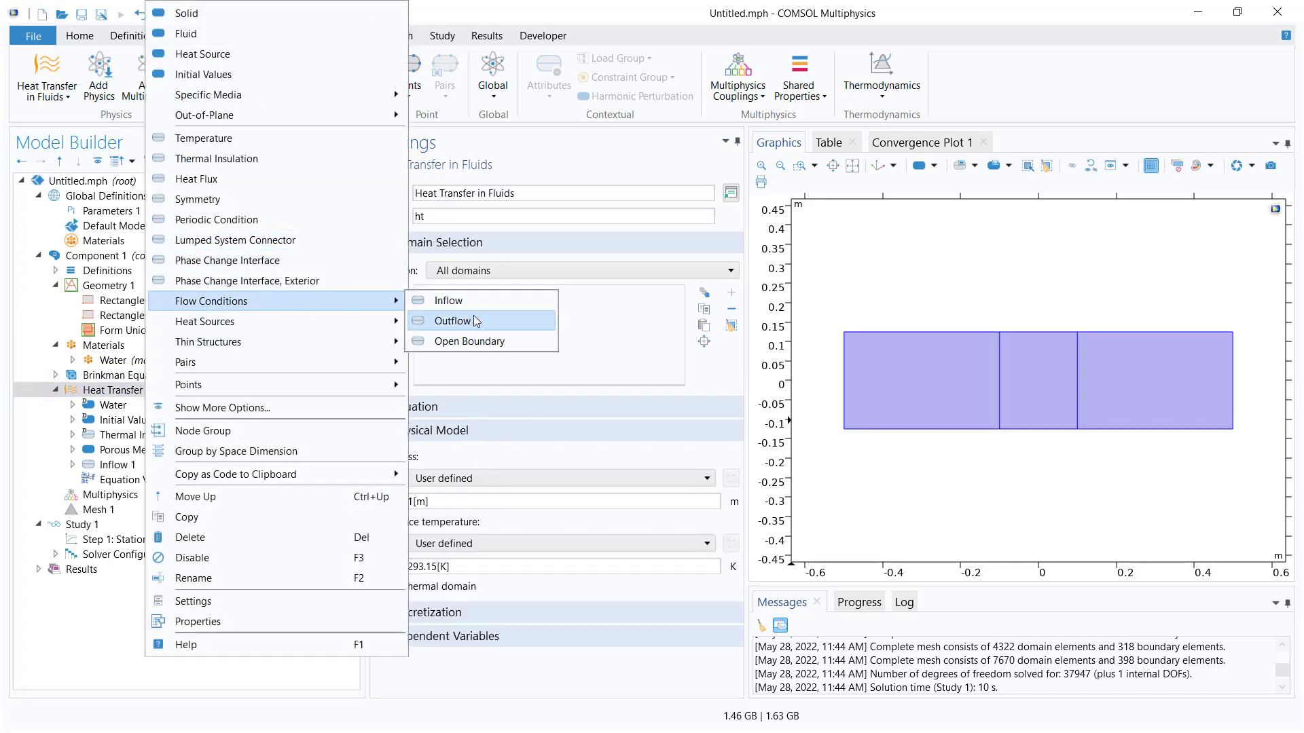
left_click(451, 321)
left_click(1234, 386)
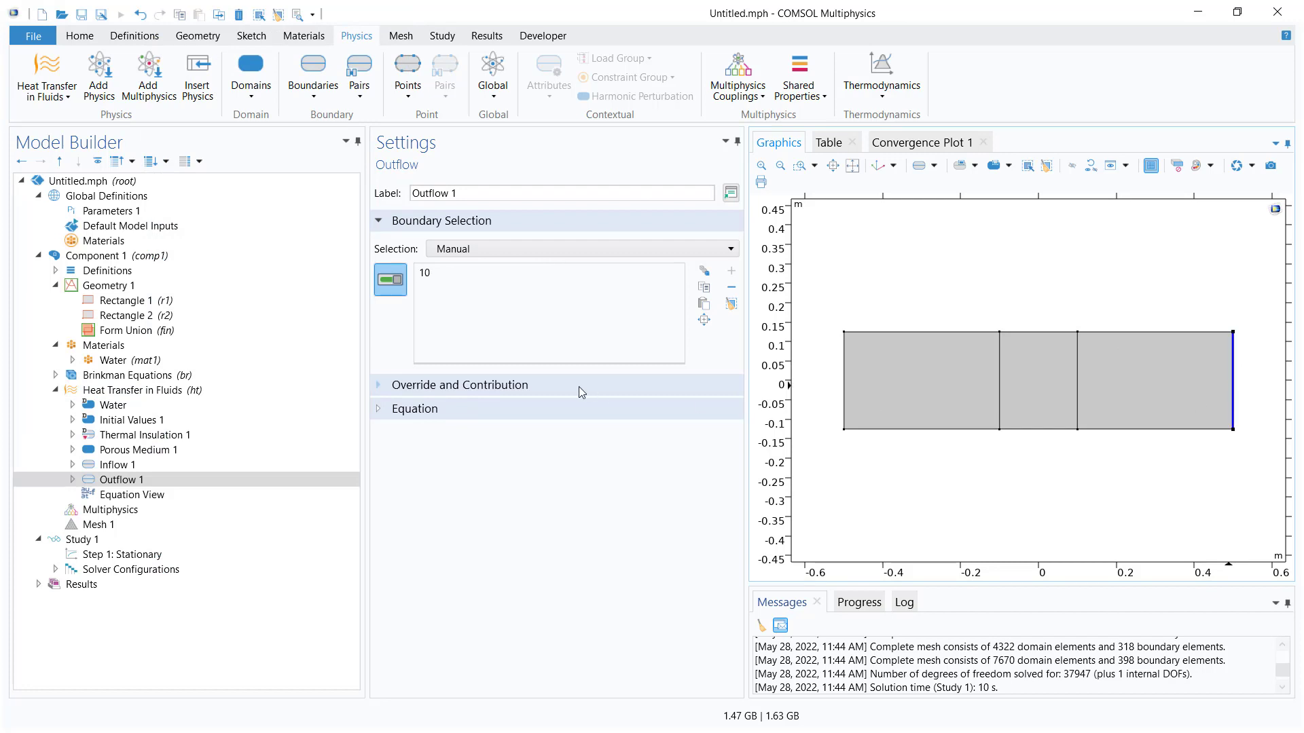
left_click(483, 410)
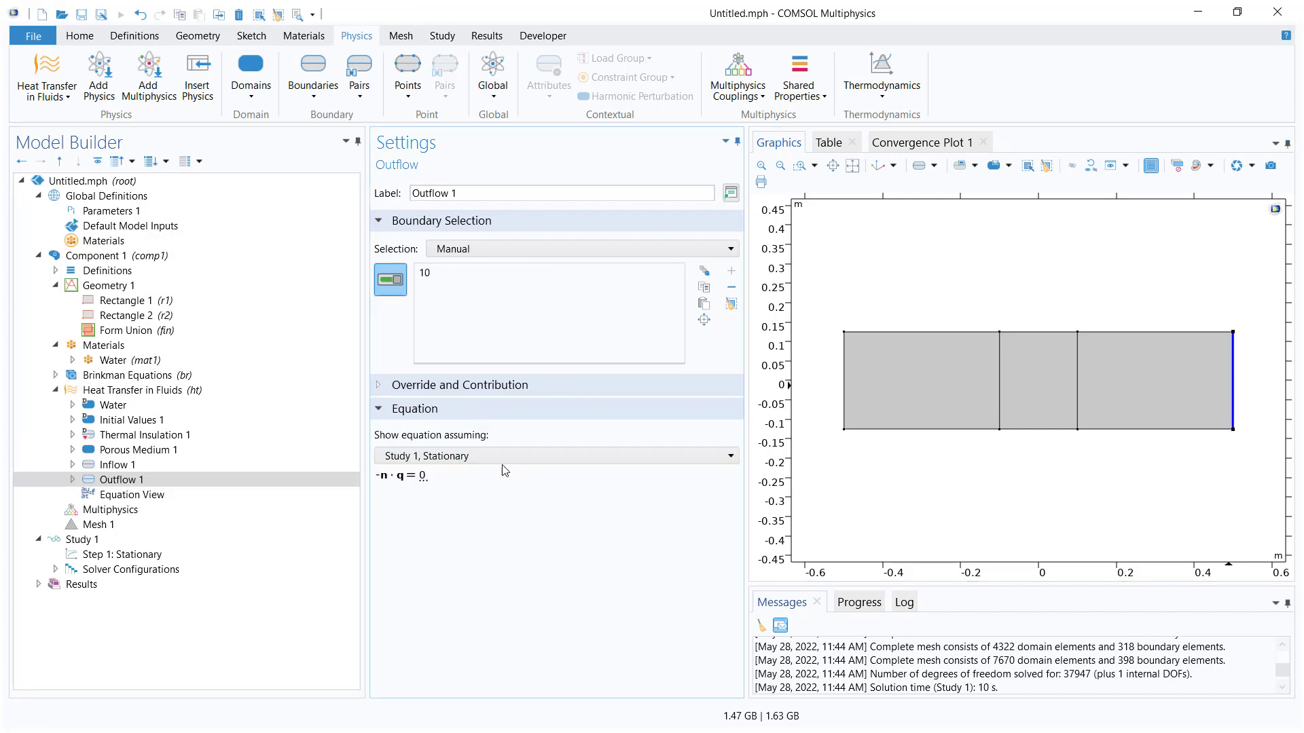
Add a Heat Flux condition on the central section's top boundary (boundary 6) with a general inward heat flux of 1000[kW/m^2].
left_click(114, 394)
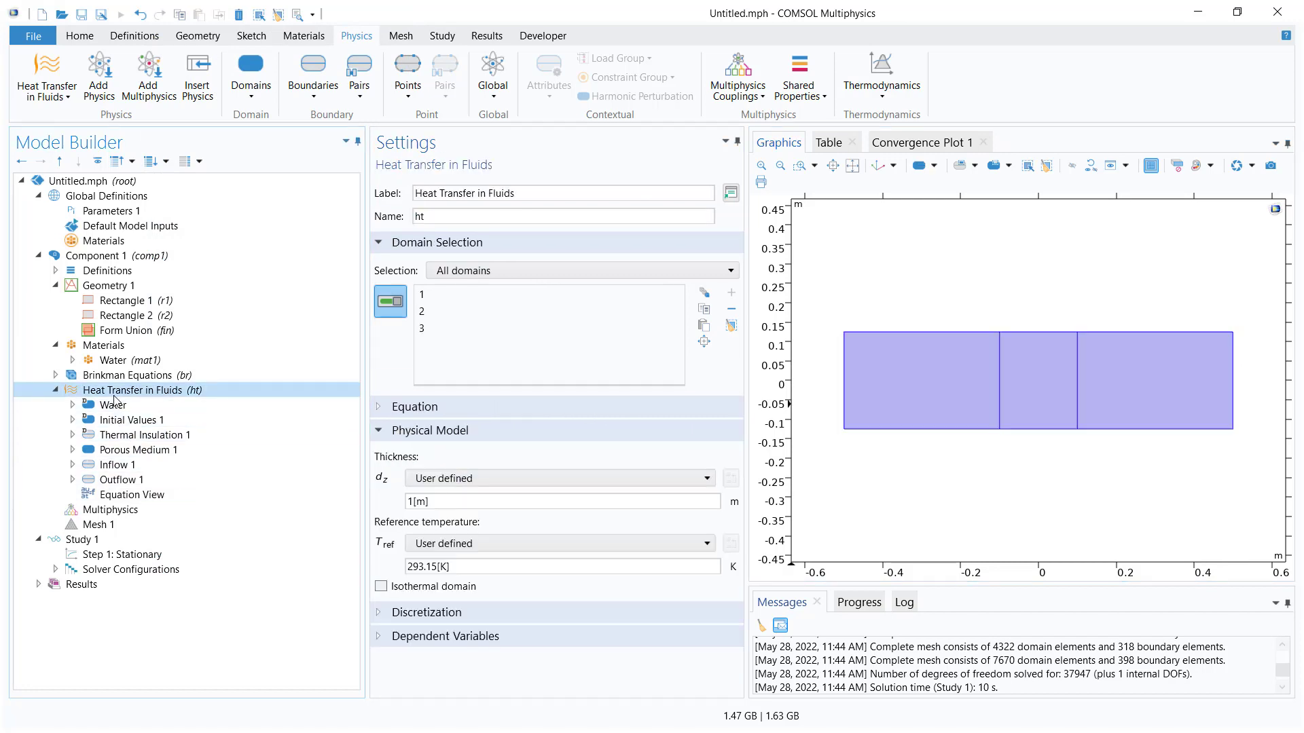
right_click(114, 396)
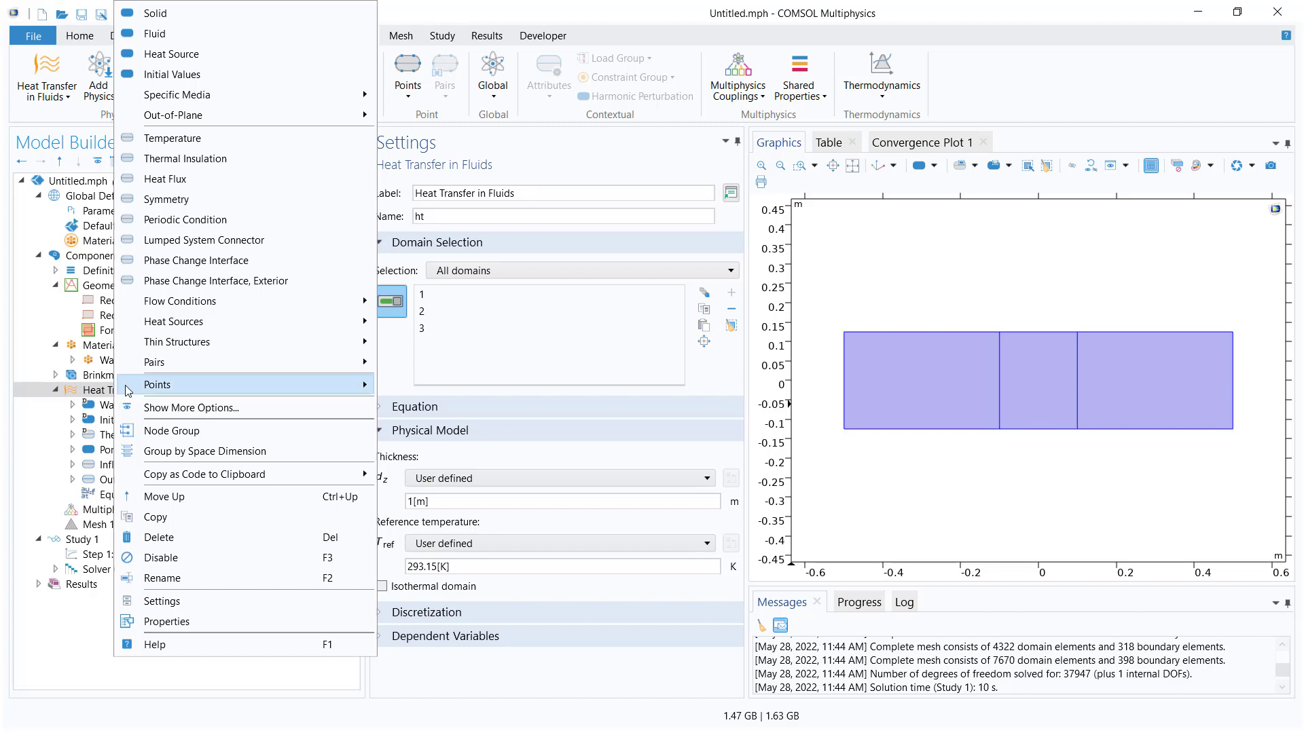
left_click(247, 182)
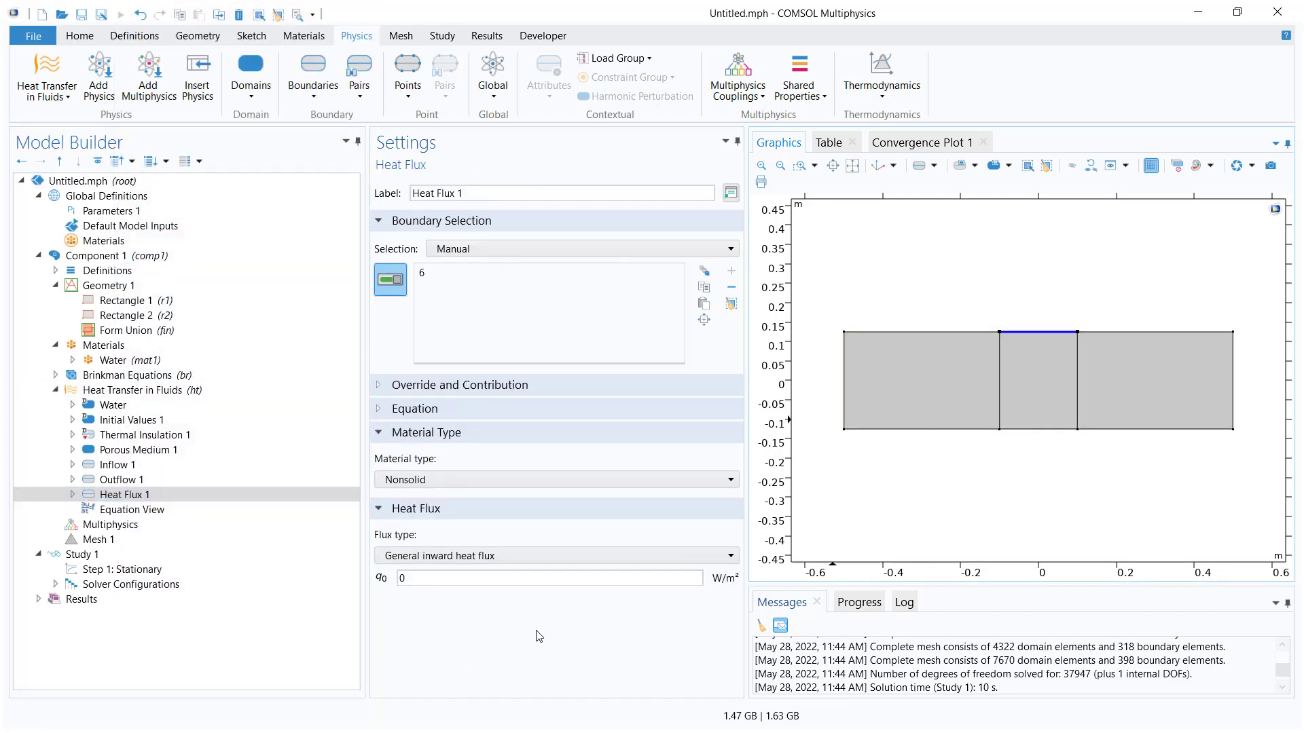
key("alt+Tab")
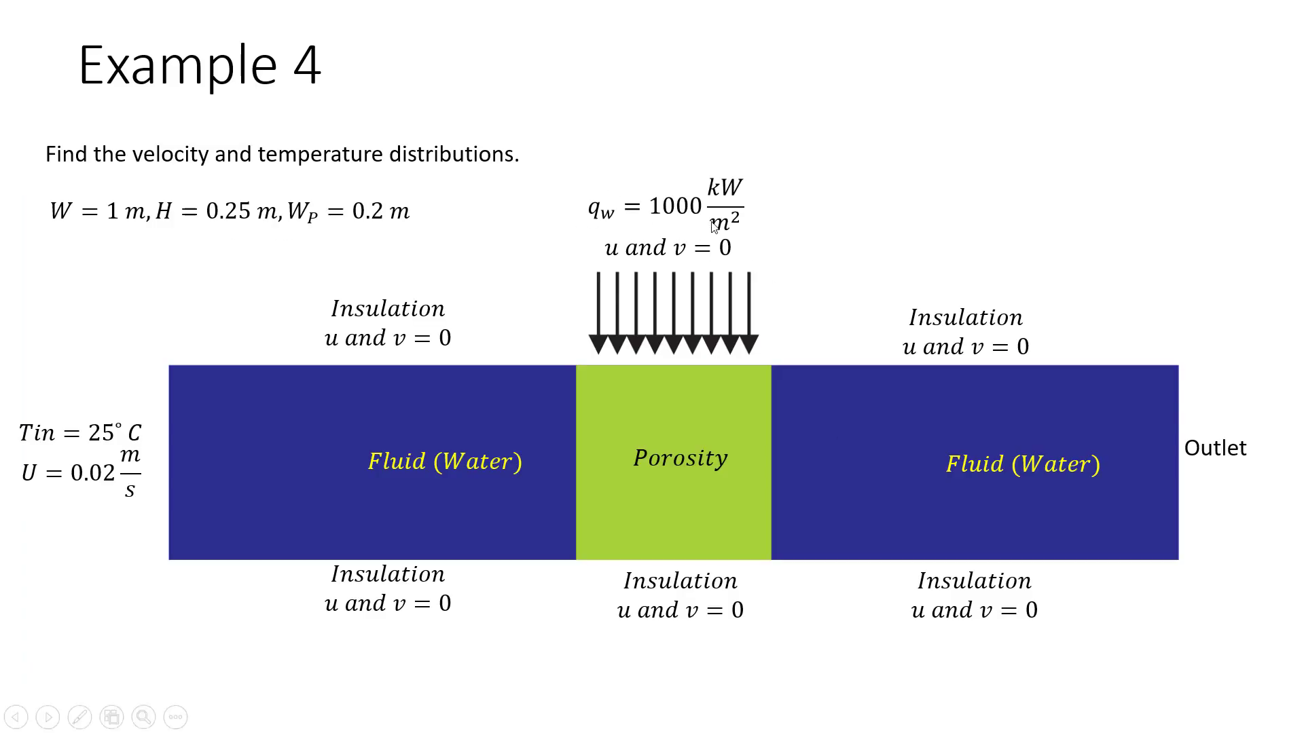
key("alt+Tab")
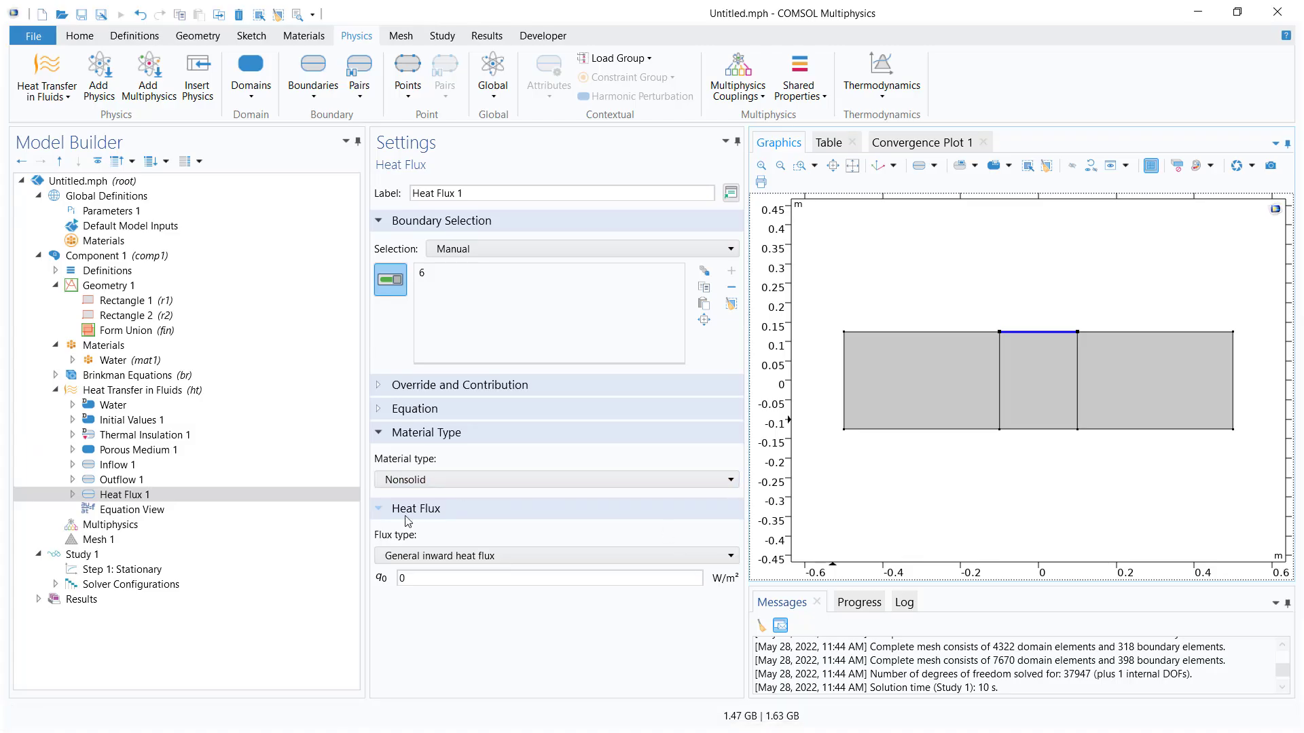
left_click(407, 578)
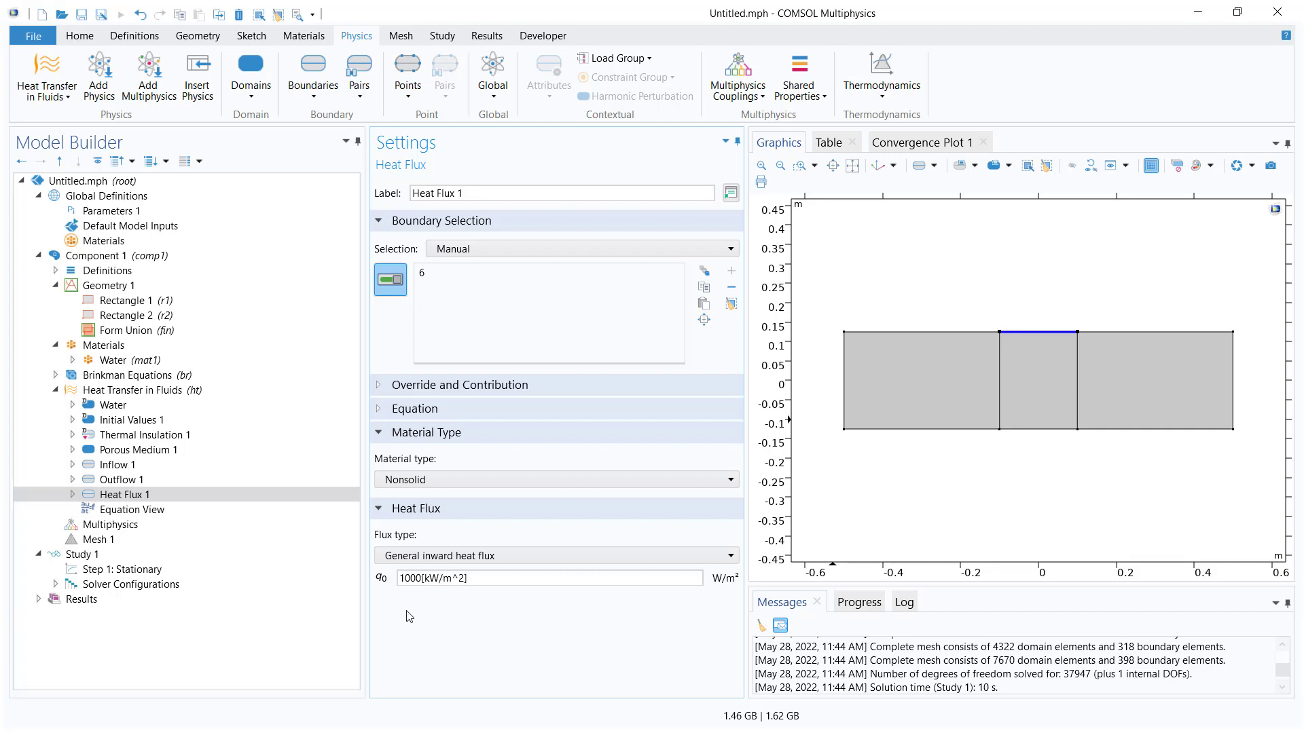
Check the Thermal Insulation 1 boundaries against the insulated walls on the Example 4 problem slide.
left_click(144, 435)
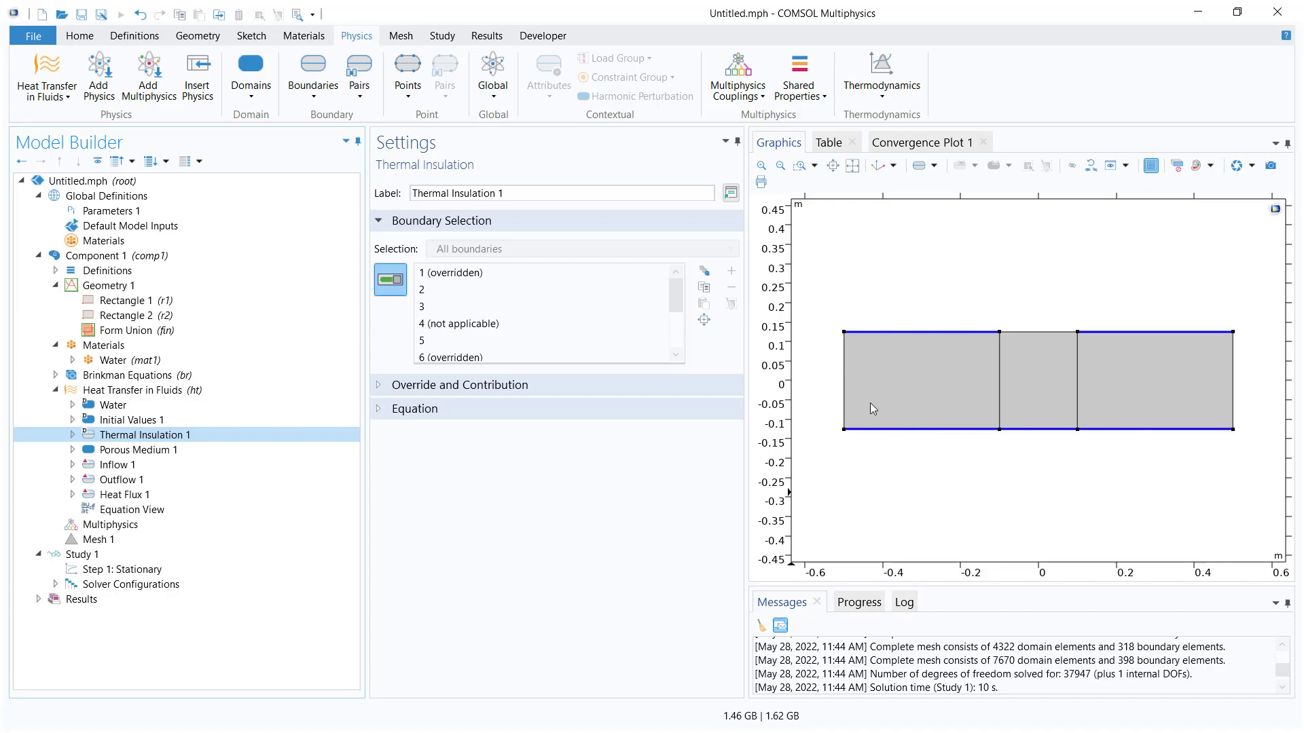
key("alt+Tab")
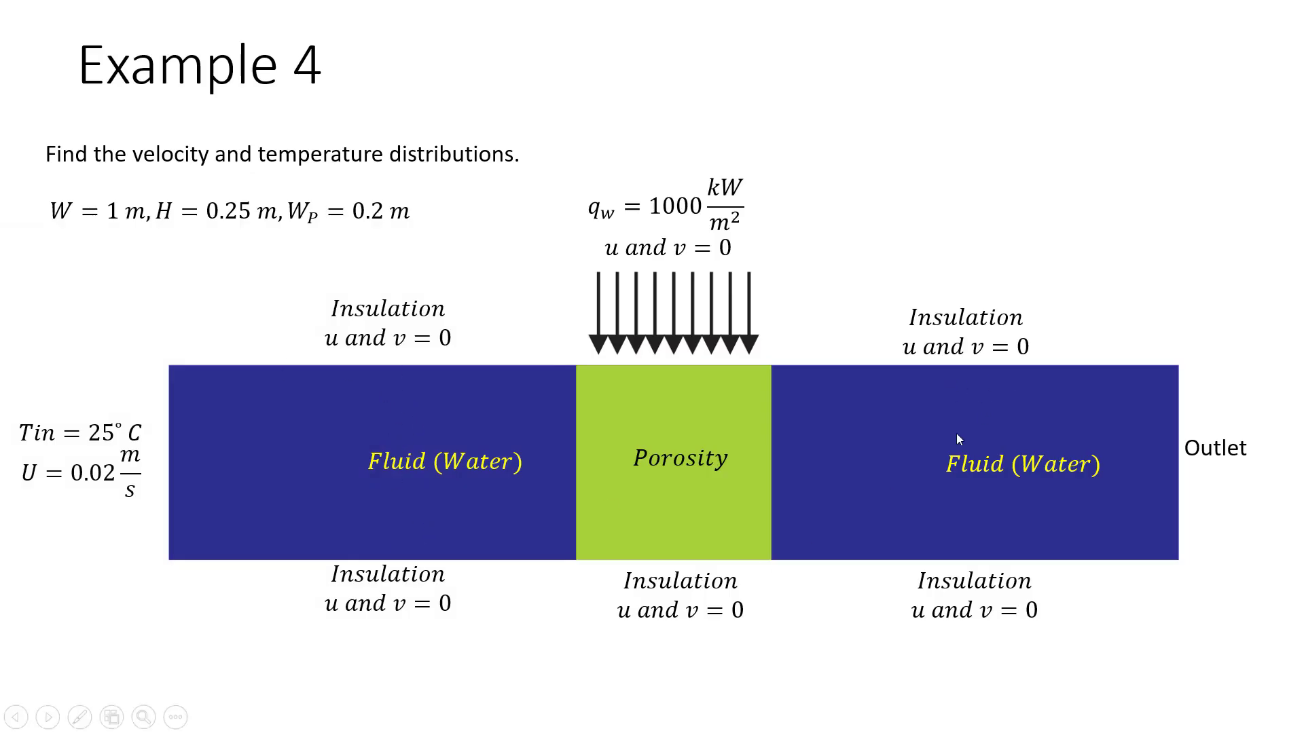
key("alt+Tab")
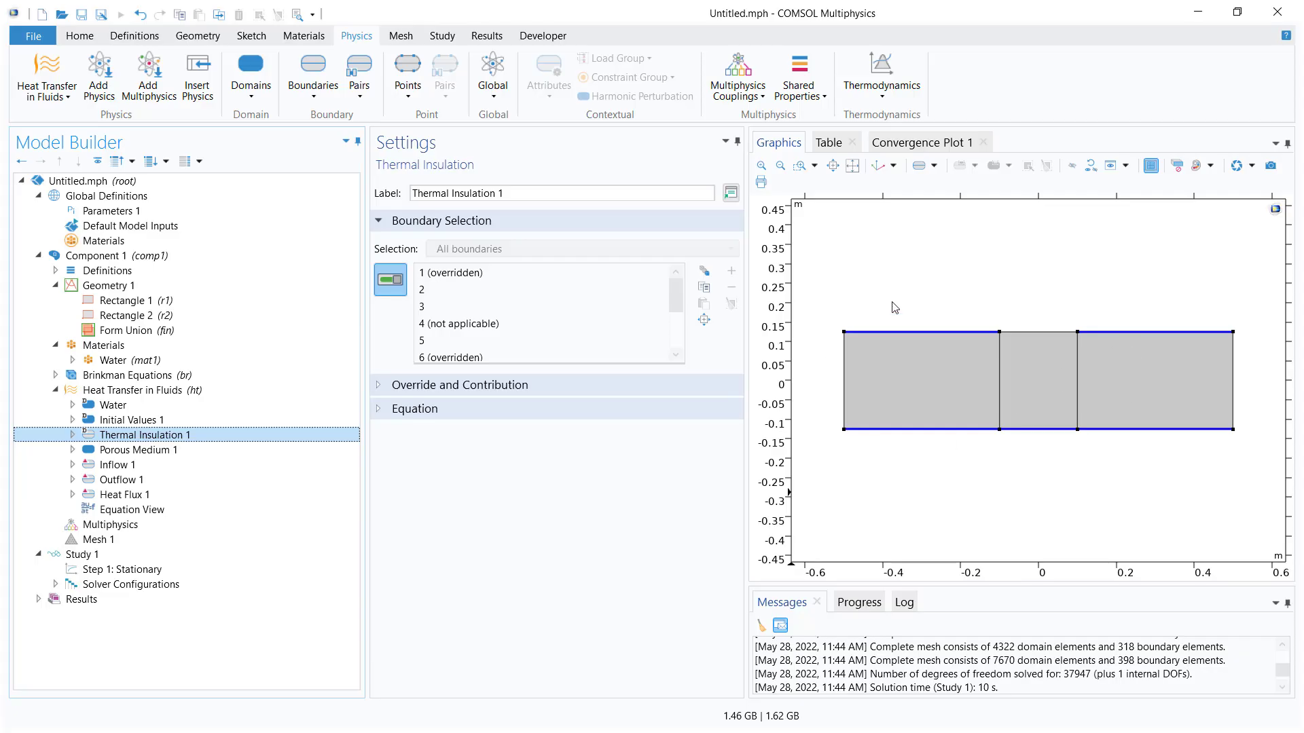
Select Local thermal equilibrium as the porous medium type of Porous Medium 1.
left_click(142, 452)
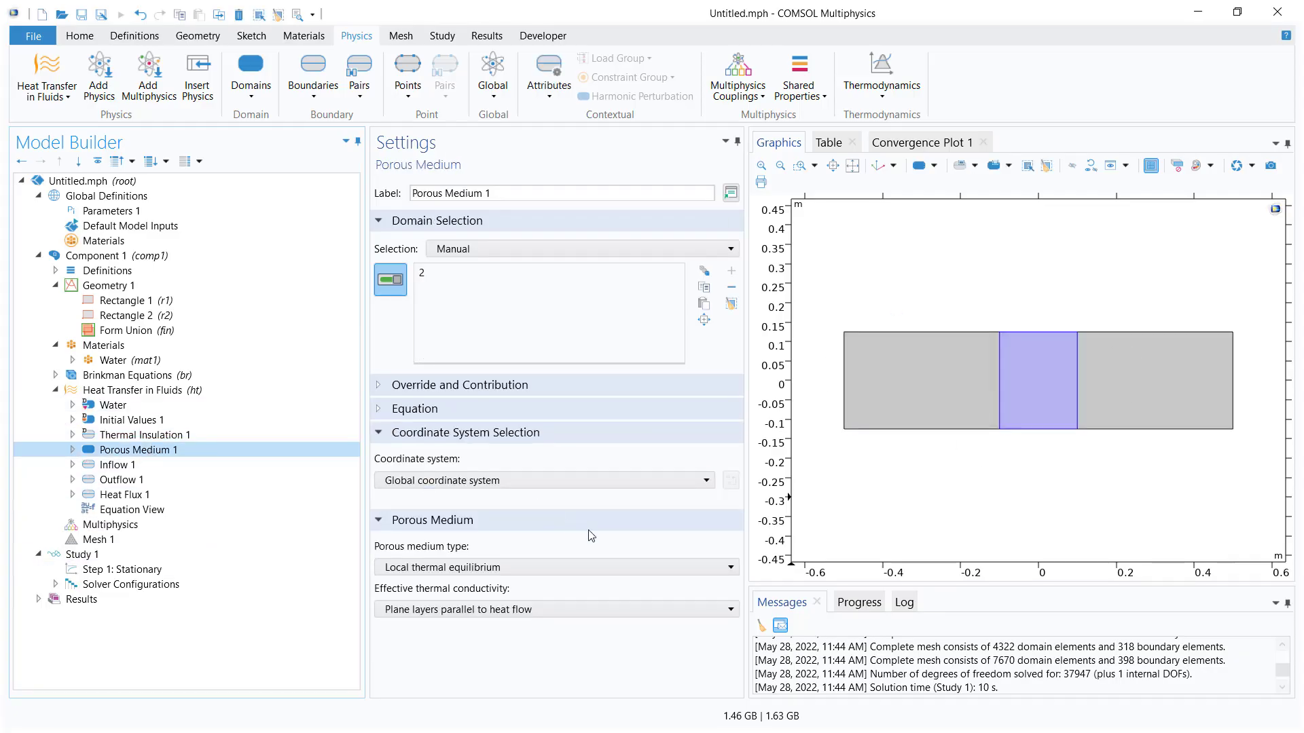
left_click(445, 568)
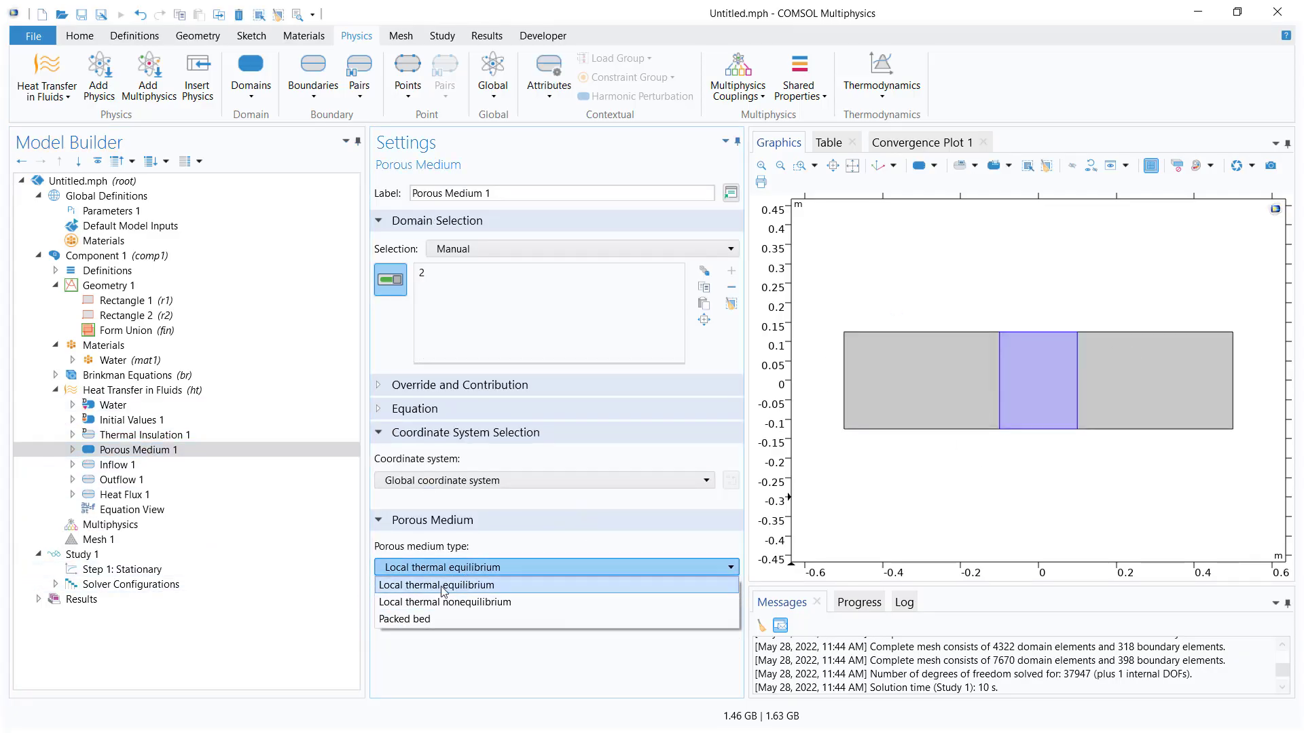
left_click(445, 585)
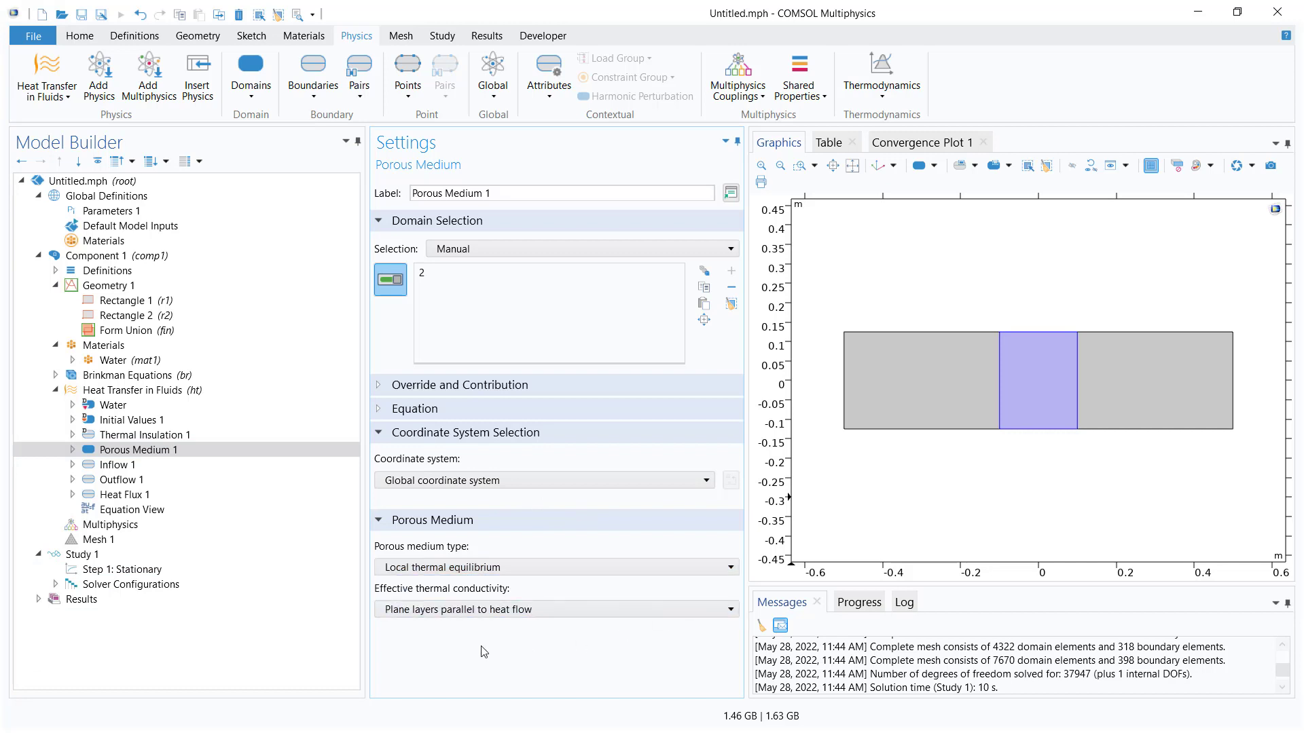
Set the heat convection velocity field of Porous Medium 1's Fluid 1 to Velocity field (br).
left_click(72, 449)
left_click(127, 466)
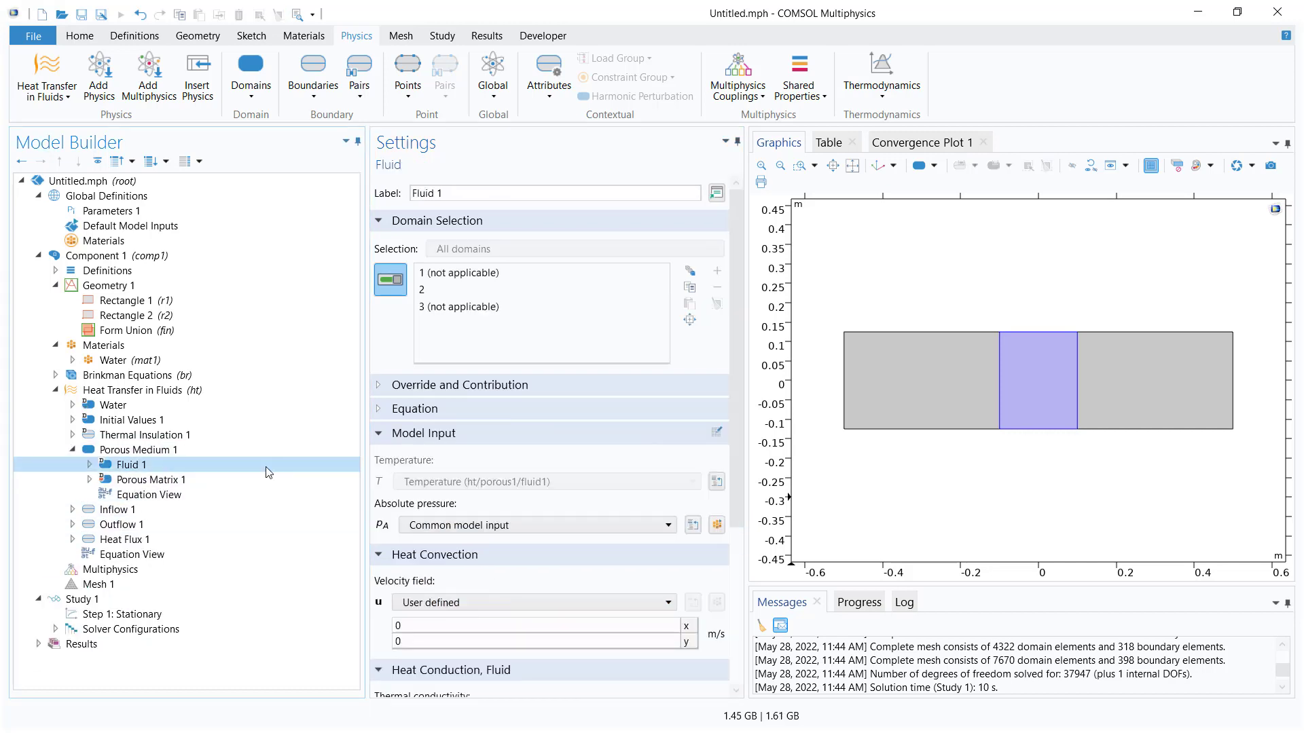
scroll(717, 572, "down", 1)
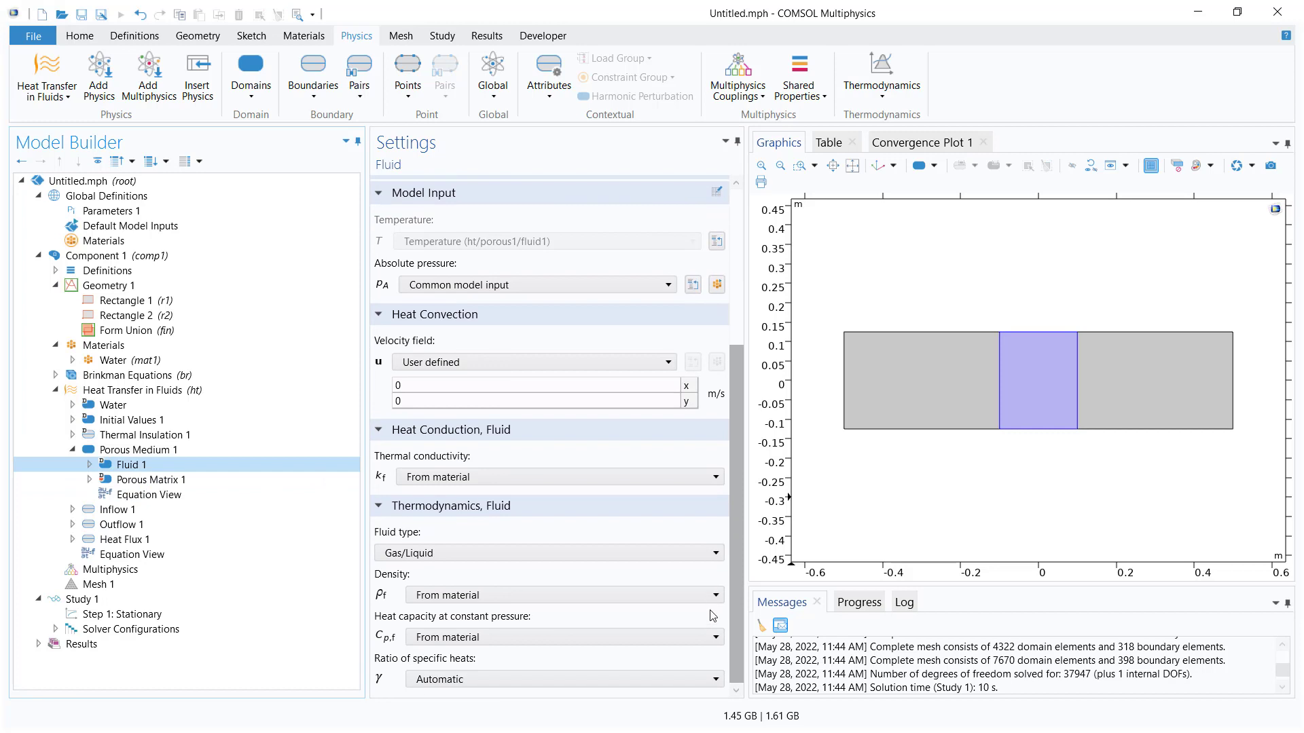
scroll(739, 461, "up", 6)
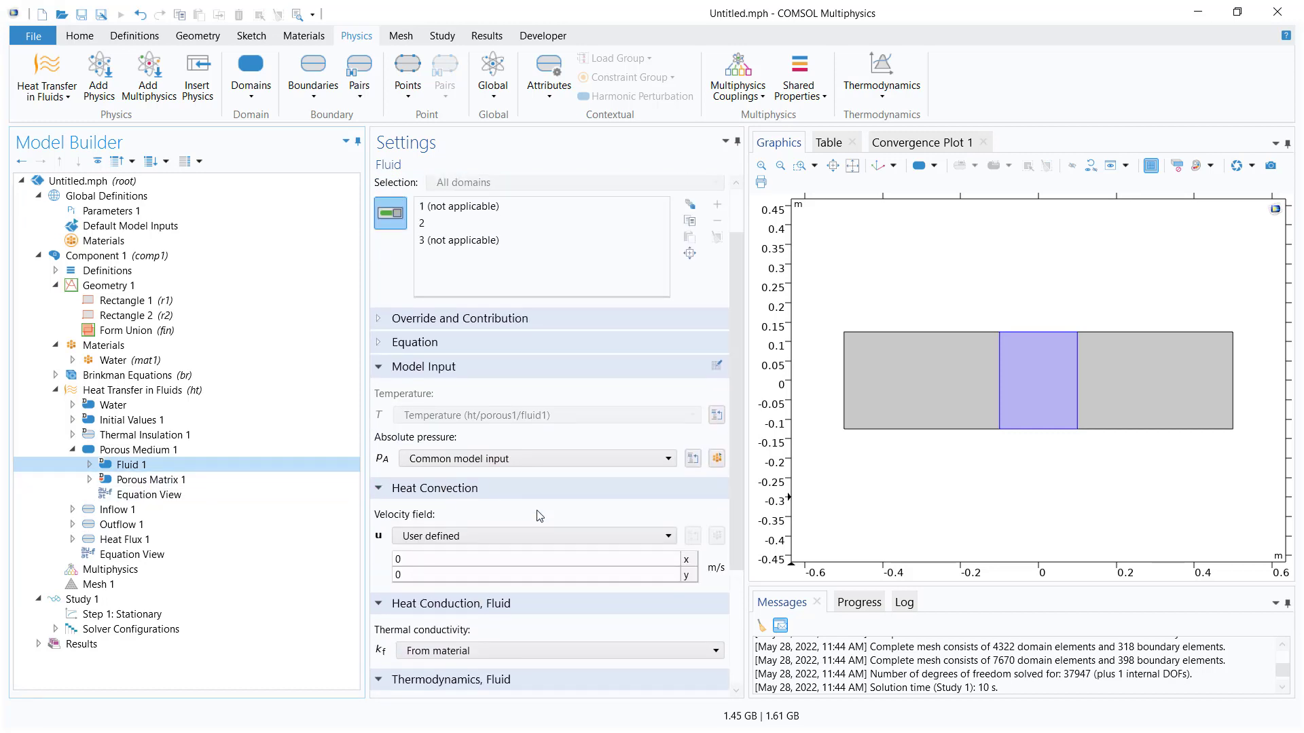
left_click(484, 536)
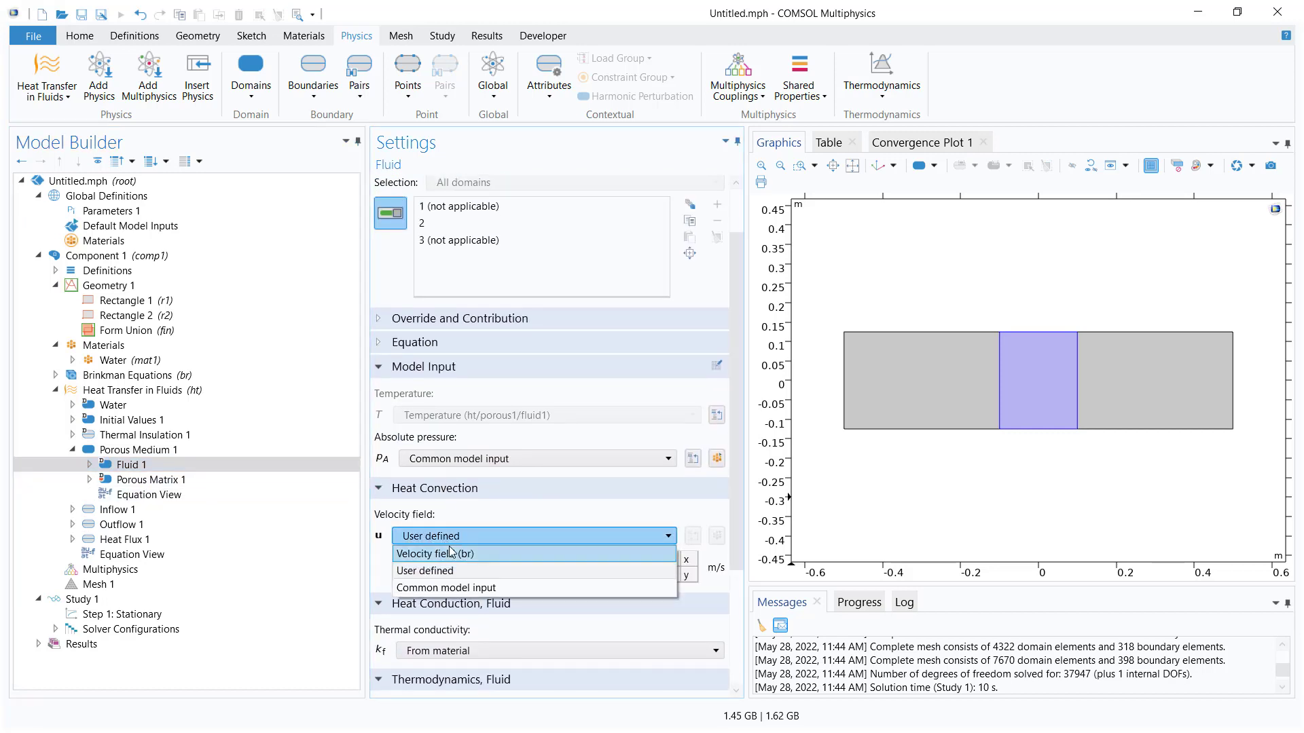
left_click(424, 554)
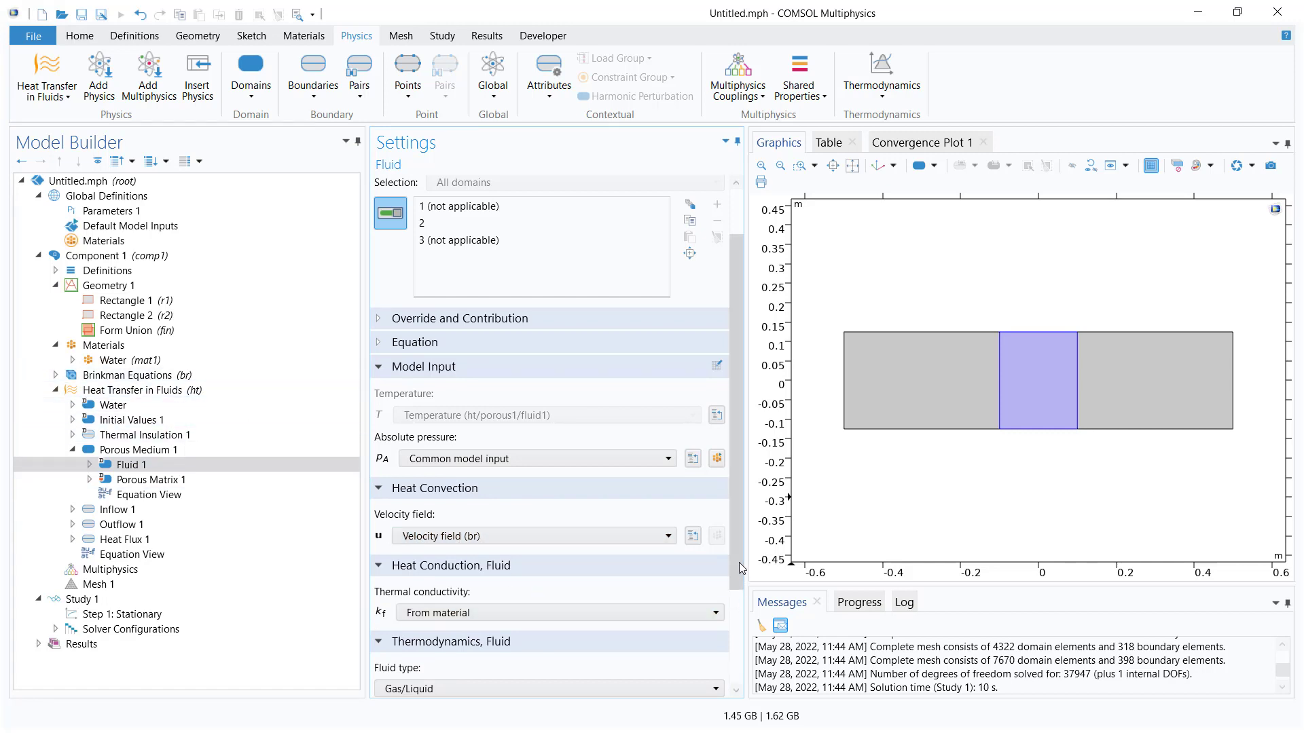
scroll(740, 571, "down", 3)
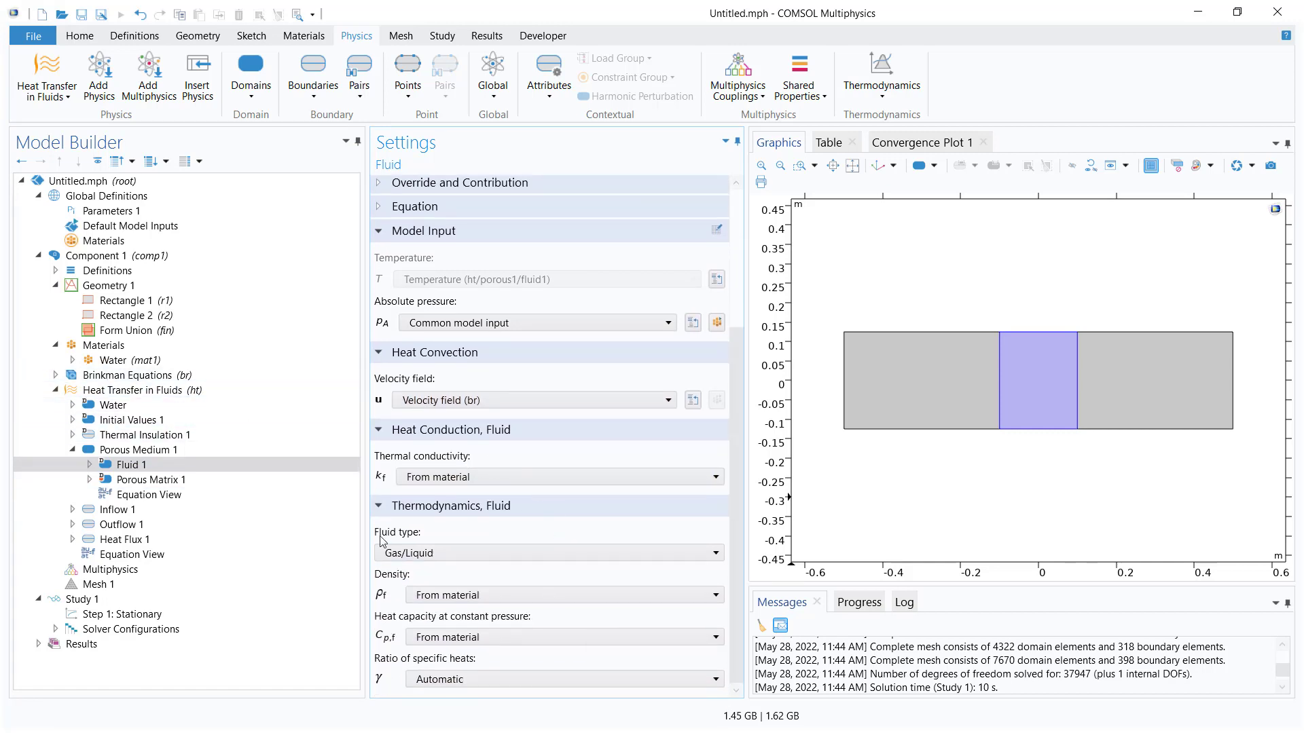
Give Porous Matrix 1 a user-defined porosity of 0.9 and define it by solid phase properties.
left_click(189, 481)
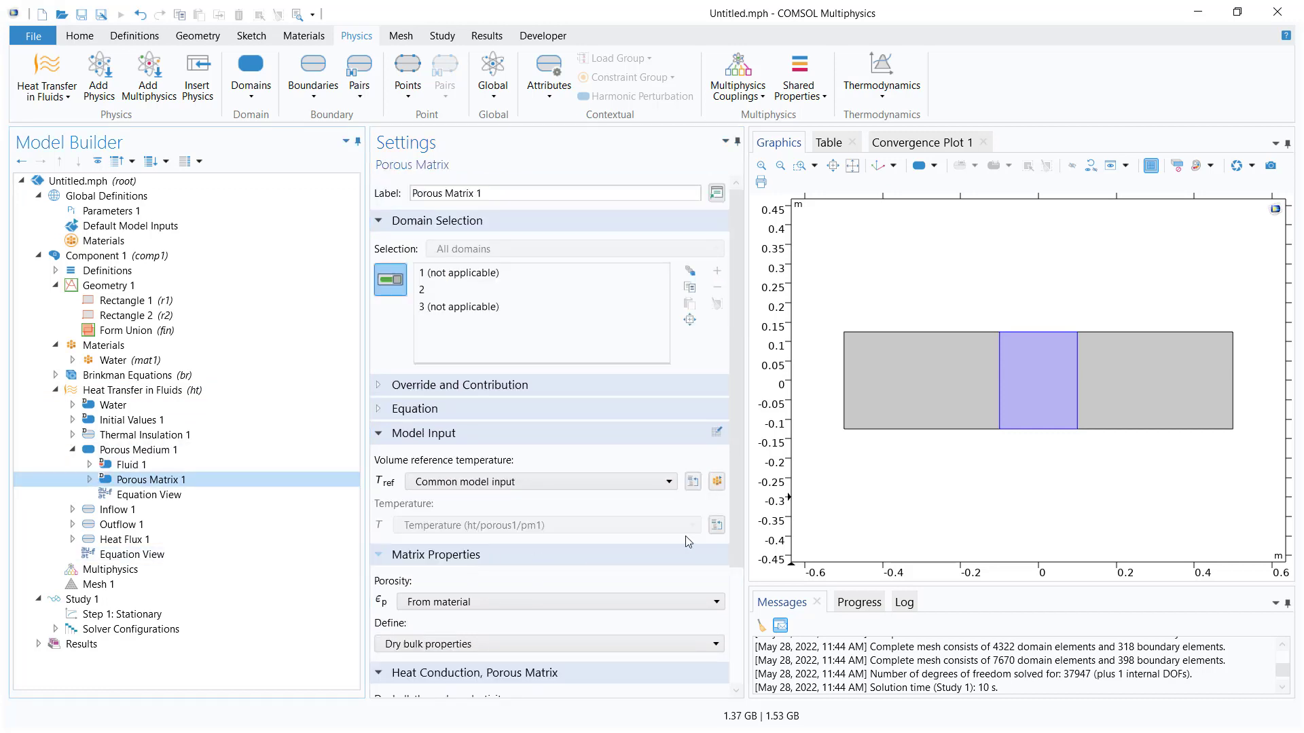
scroll(535, 556, "down", 2)
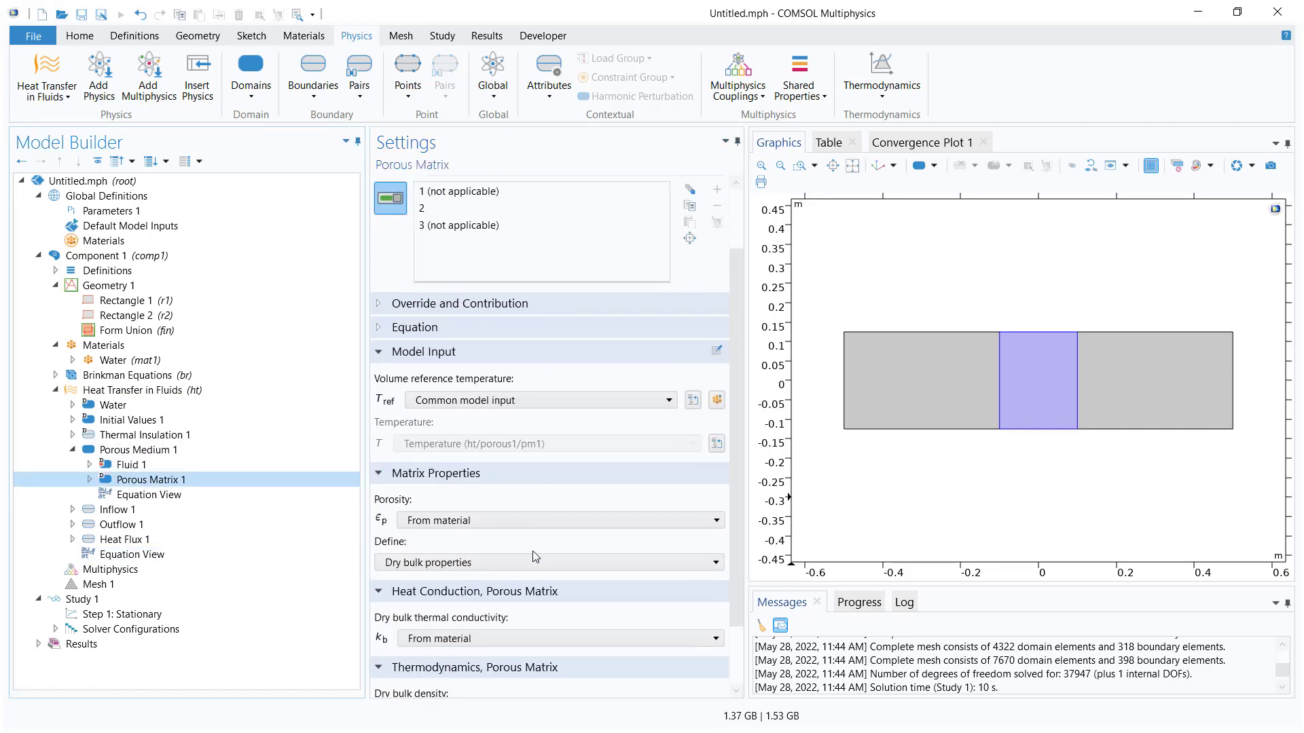
left_click(435, 520)
left_click(466, 557)
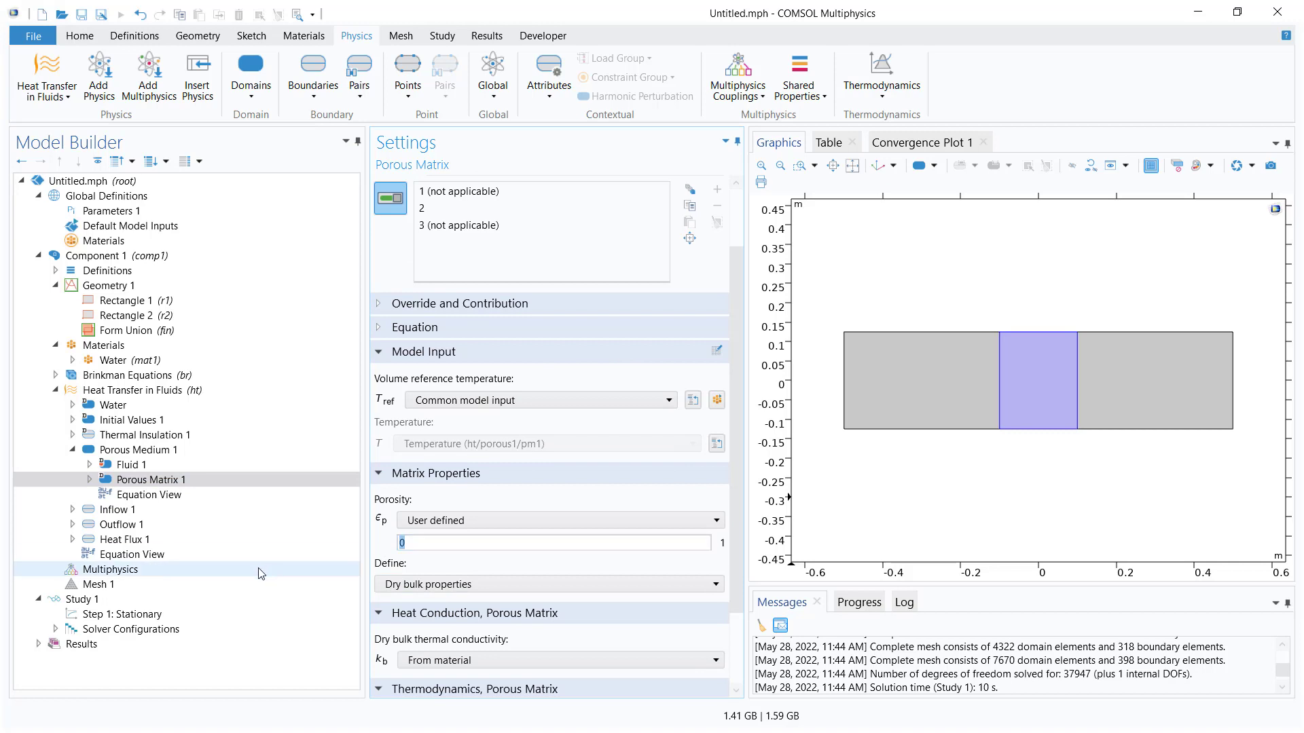
type(".9")
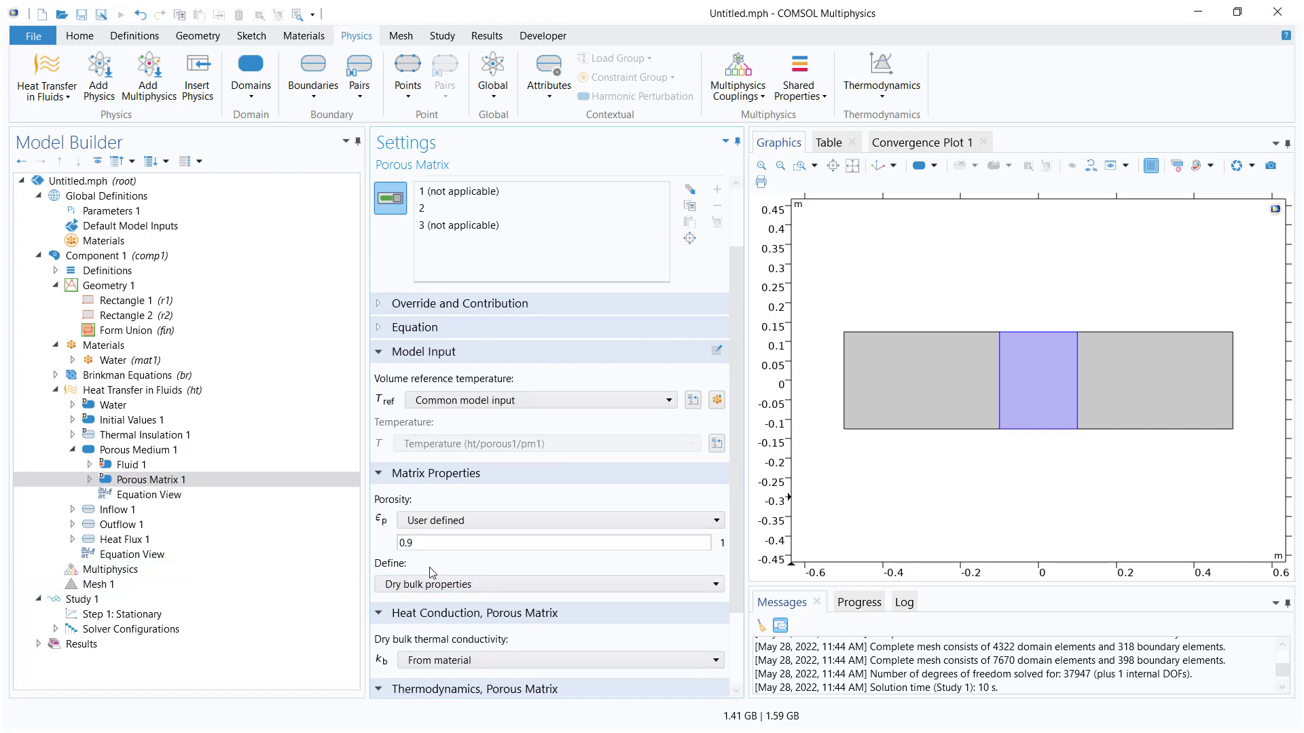
left_click(433, 584)
left_click(434, 618)
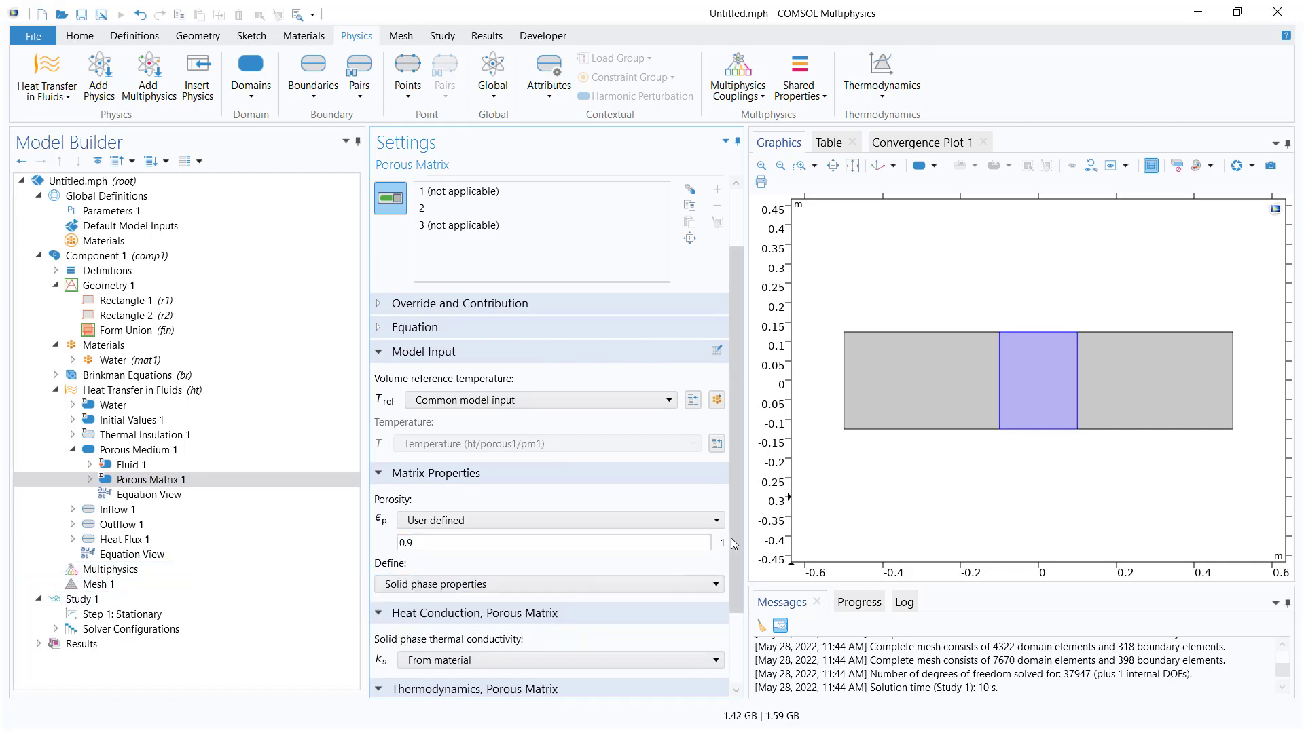
Set the solid phase thermal conductivity of Porous Matrix 1 to a user-defined 300 W/(m·K).
scroll(730, 543, "down", 3)
left_click(475, 561)
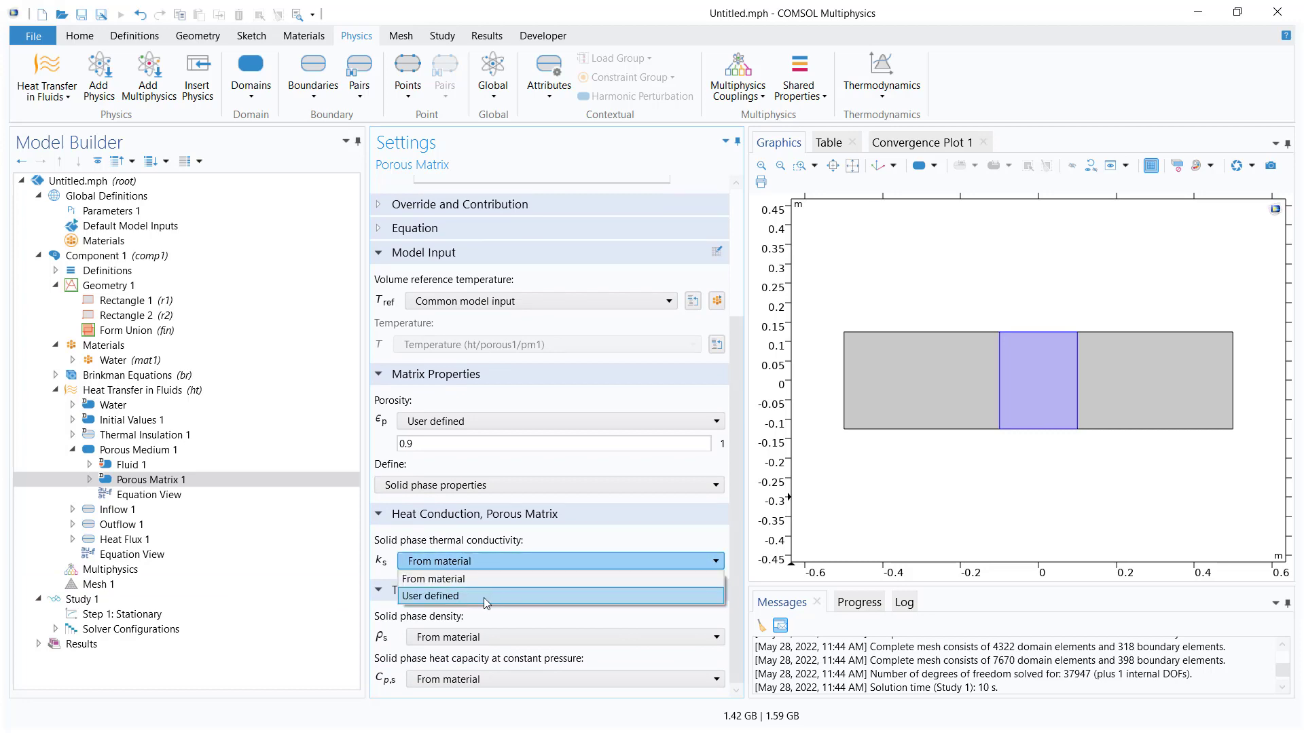
left_click(487, 598)
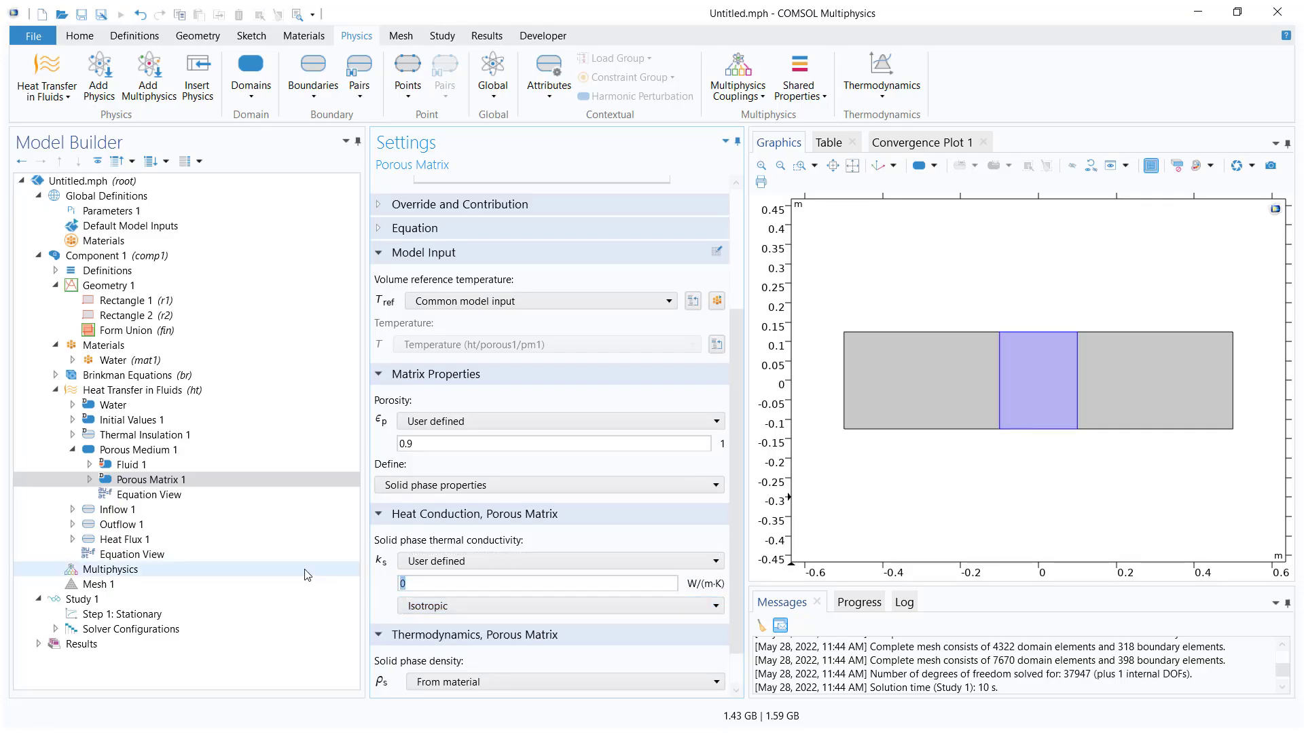
type("300")
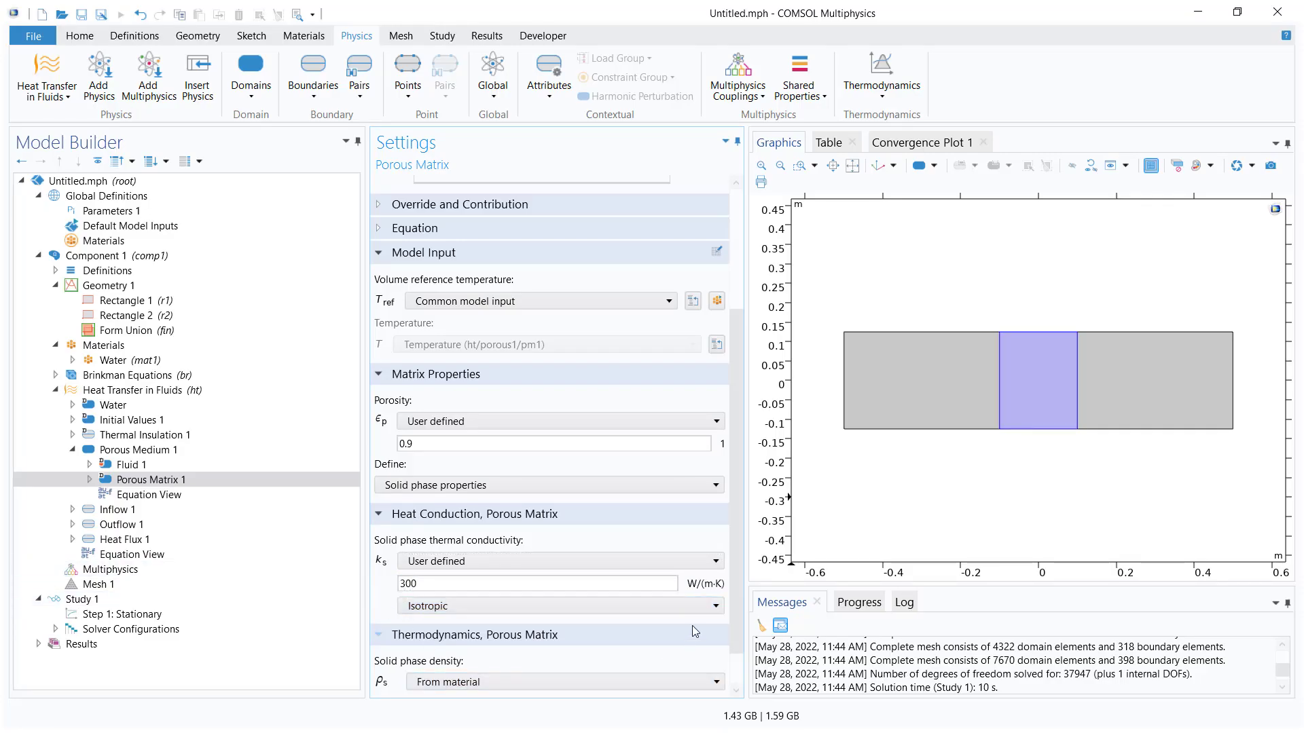
Set the solid phase density of Porous Matrix 1 to a user-defined 2200 kg/m³.
scroll(732, 597, "down", 1)
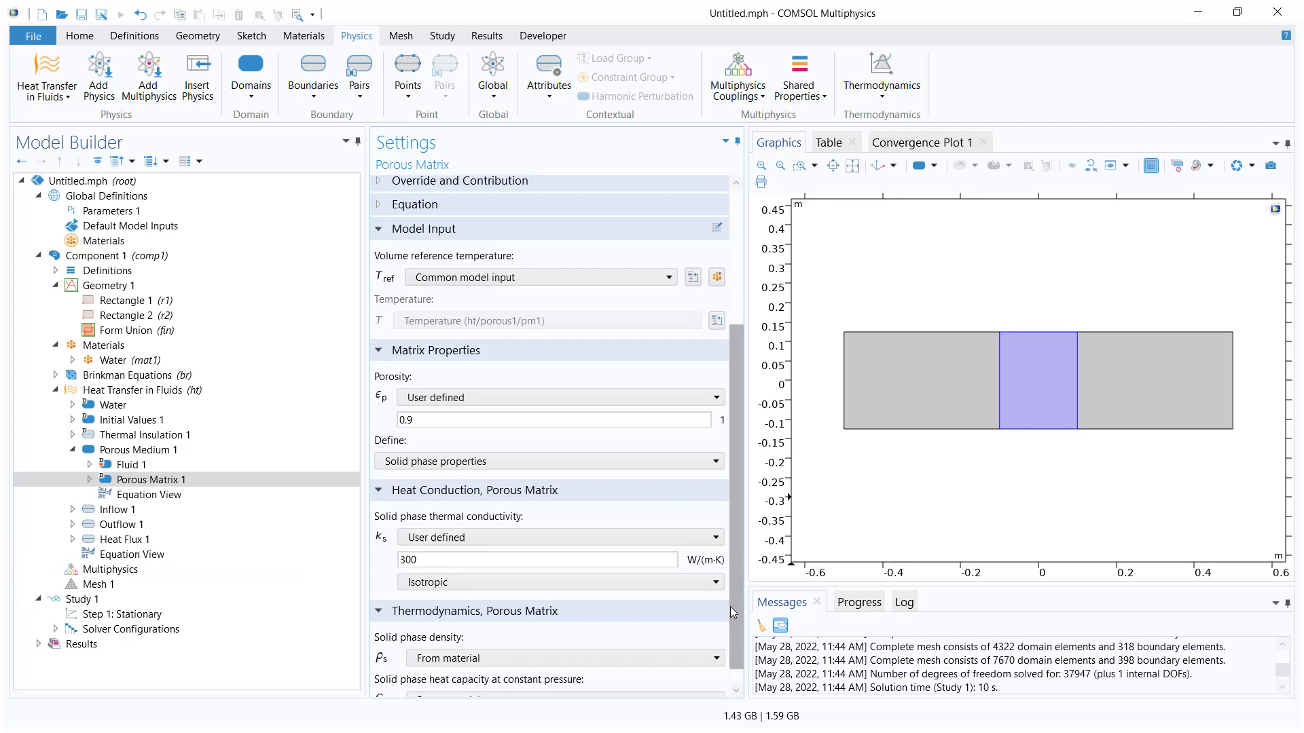
scroll(732, 611, "down", 1)
left_click(523, 637)
left_click(463, 669)
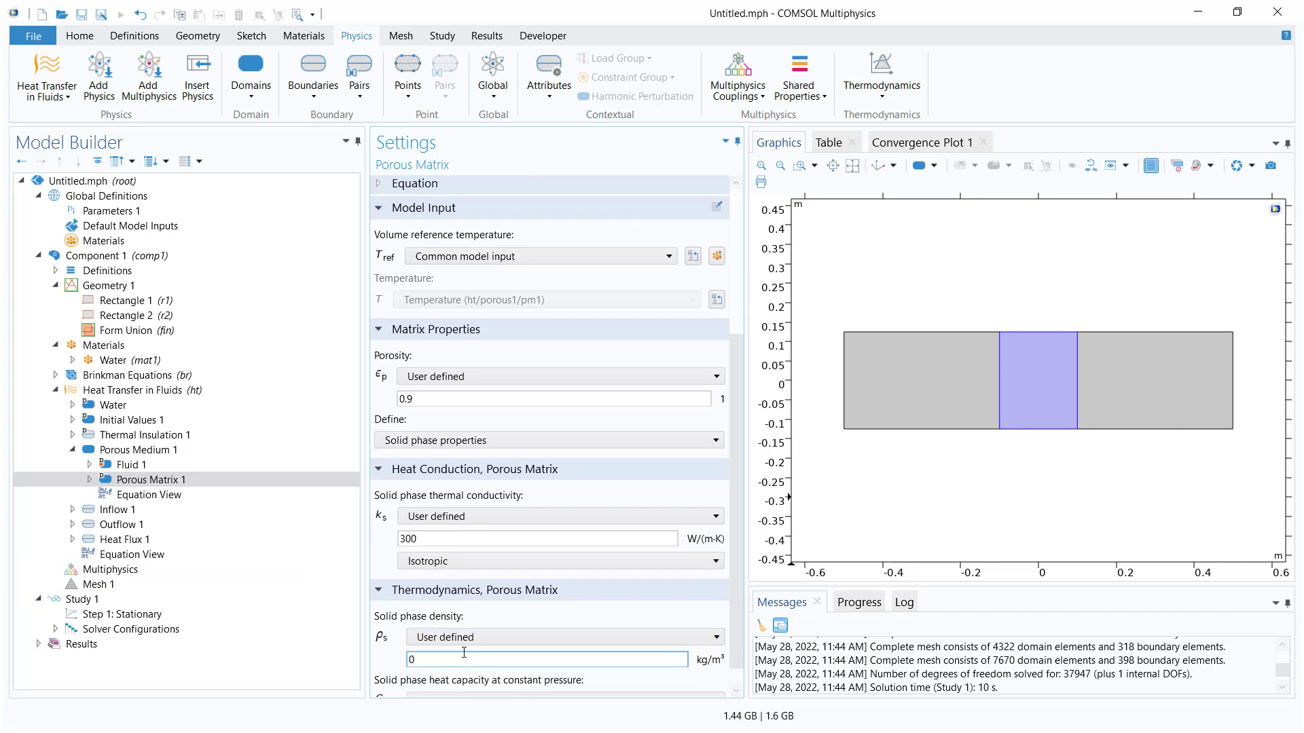
left_click_drag(452, 659, 386, 663)
type("22")
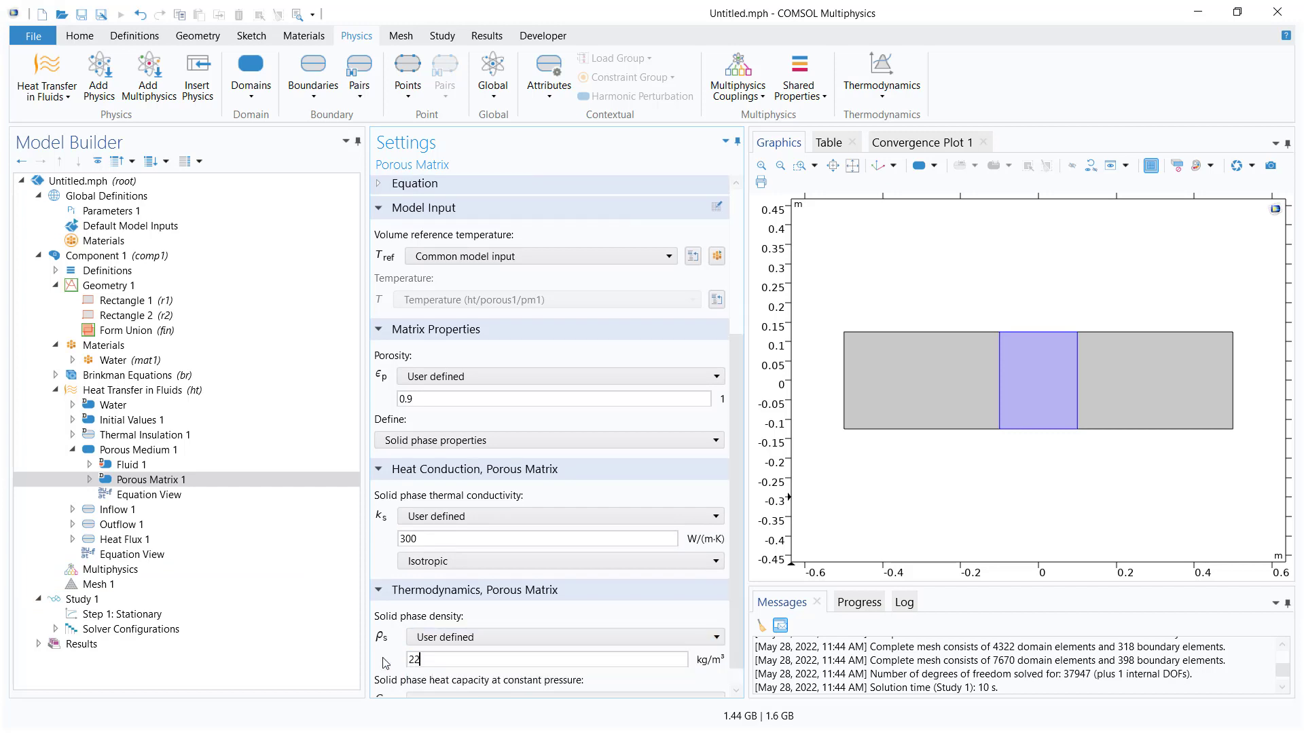
type("00")
Set Porous Matrix 1's solid phase heat capacity at constant pressure to a user-defined 1400 J/(kg·K), following the Example 4 data slide.
scroll(723, 665, "down", 1)
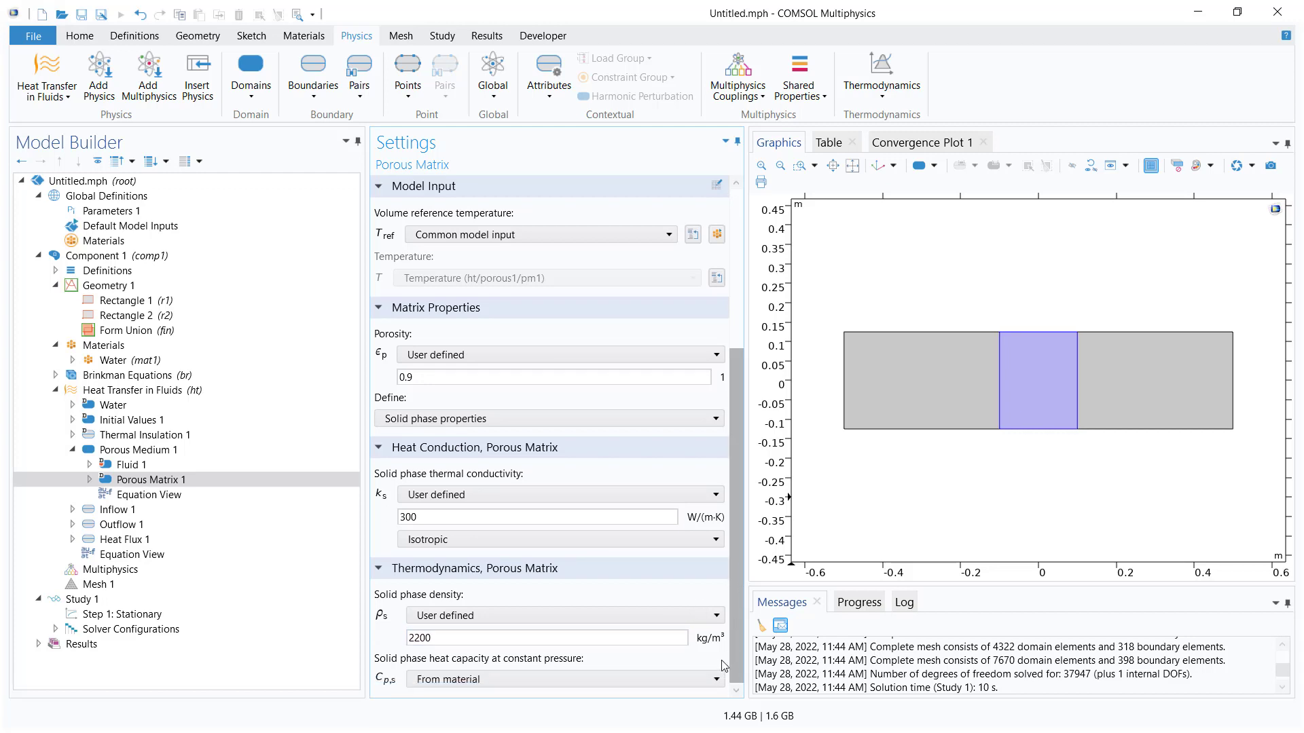
left_click(686, 679)
left_click(582, 711)
scroll(581, 710, "down", 1)
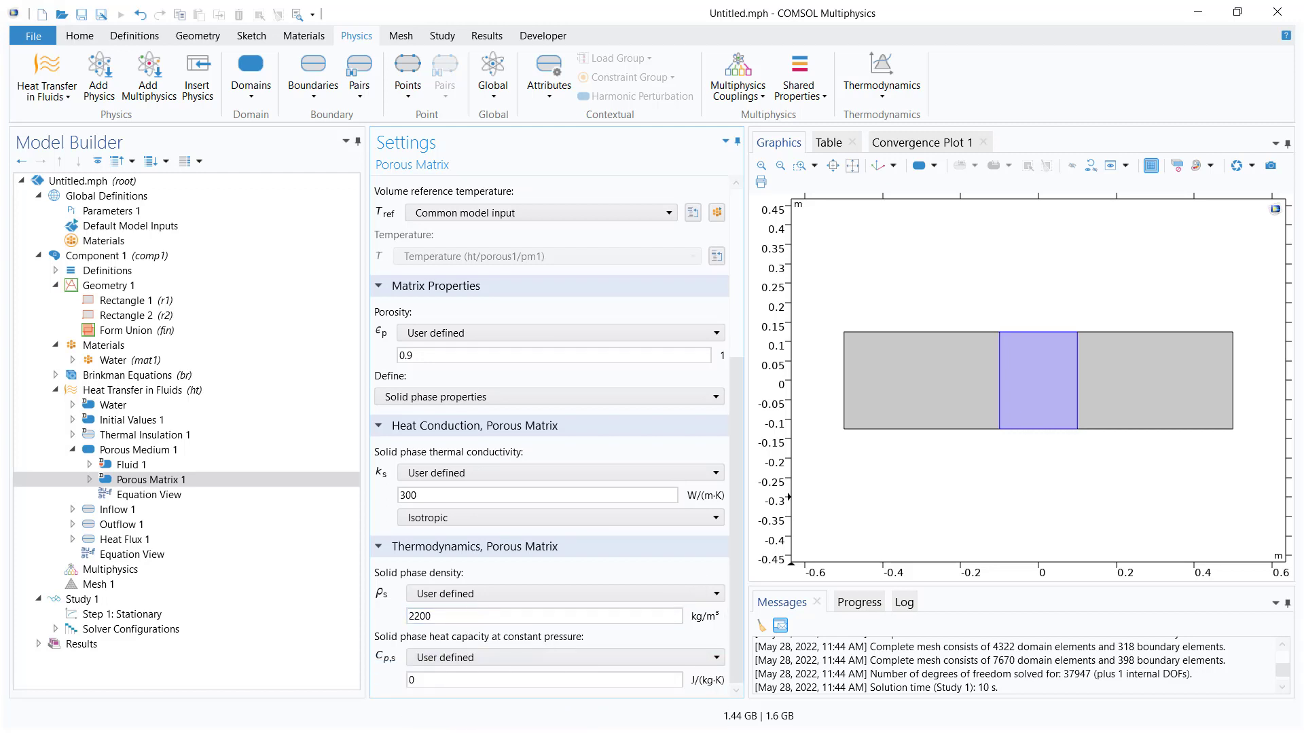
key("alt+Tab")
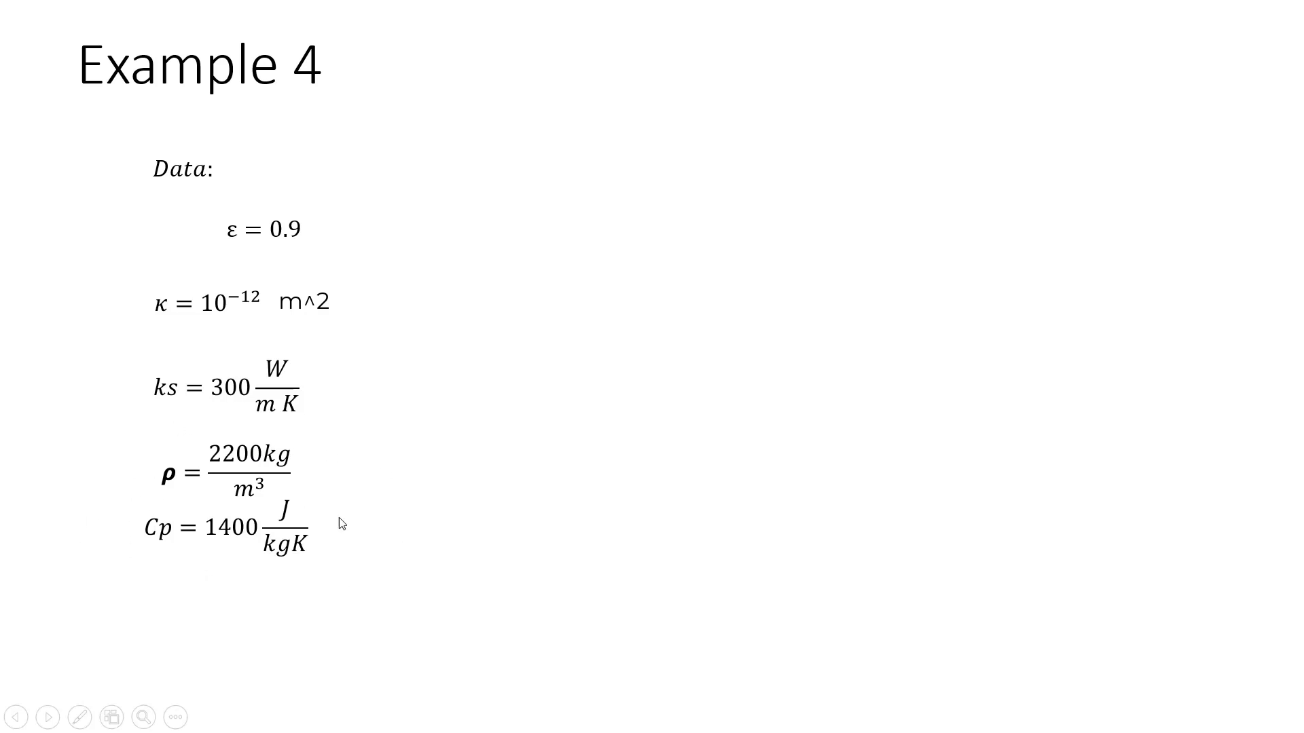
key("alt+Tab")
left_click(411, 679)
type("1")
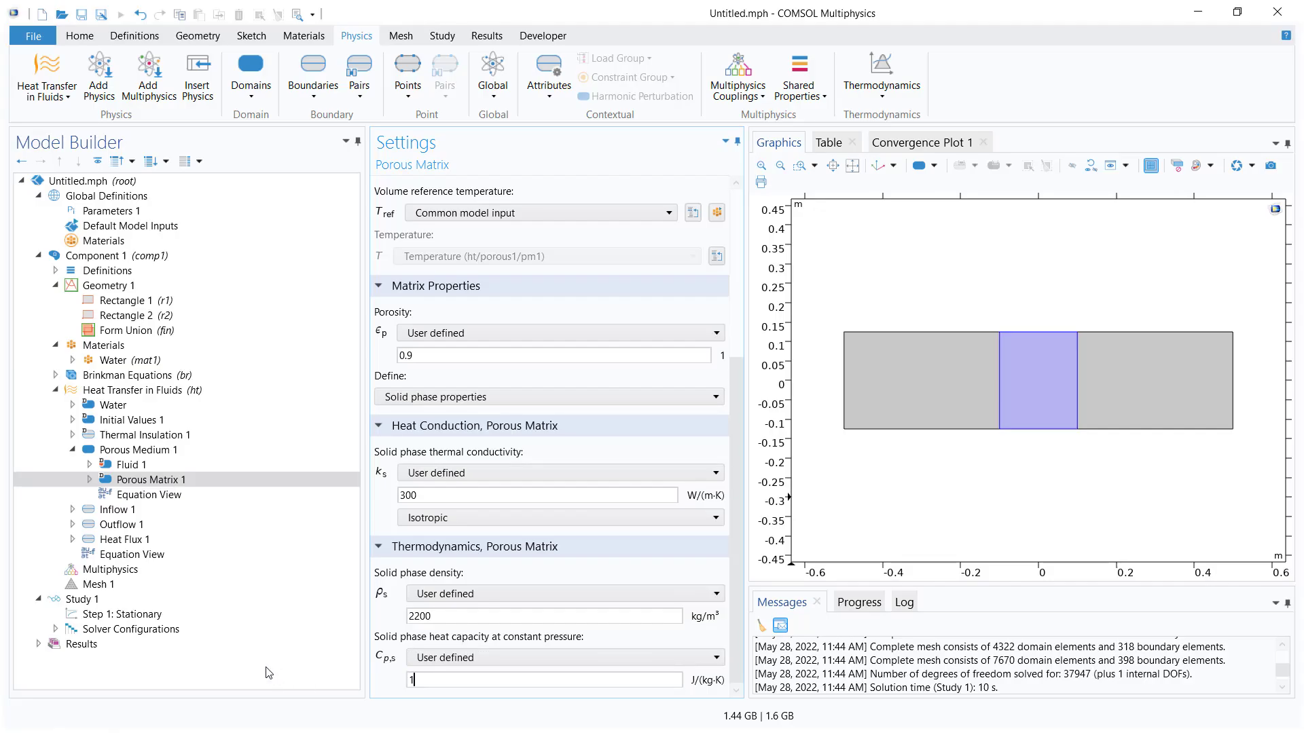
type("400")
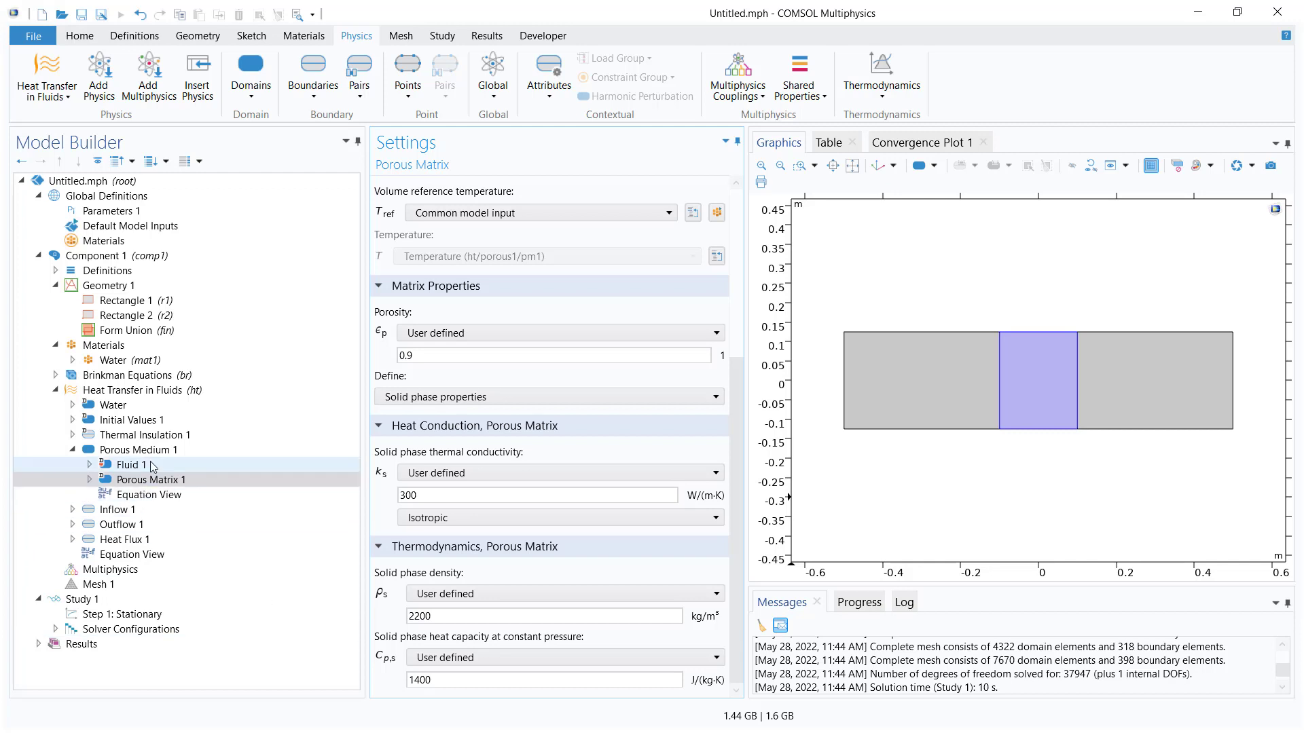
left_click(146, 465)
left_click(143, 480)
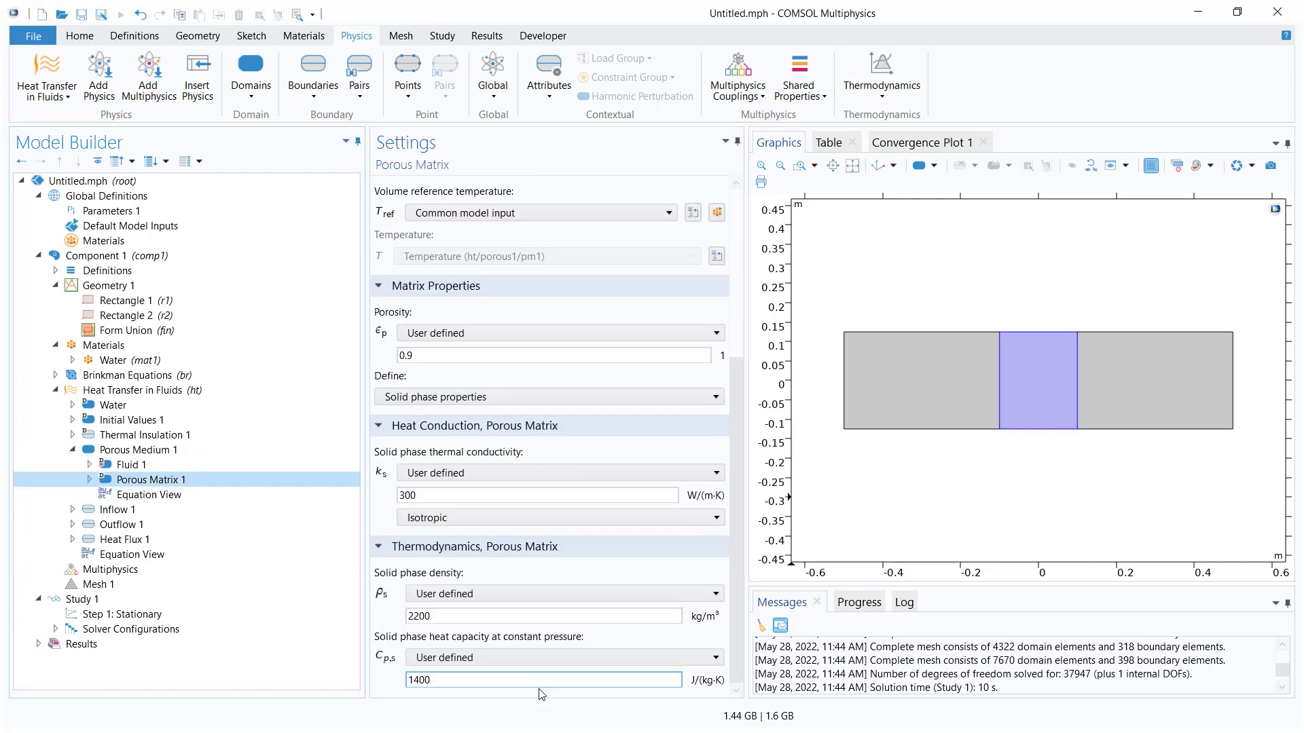
Add a Nonisothermal Flow multiphysics coupling between Brinkman Equations (br) and Heat Transfer in Fluids (ht).
double_click(82, 450)
double_click(89, 392)
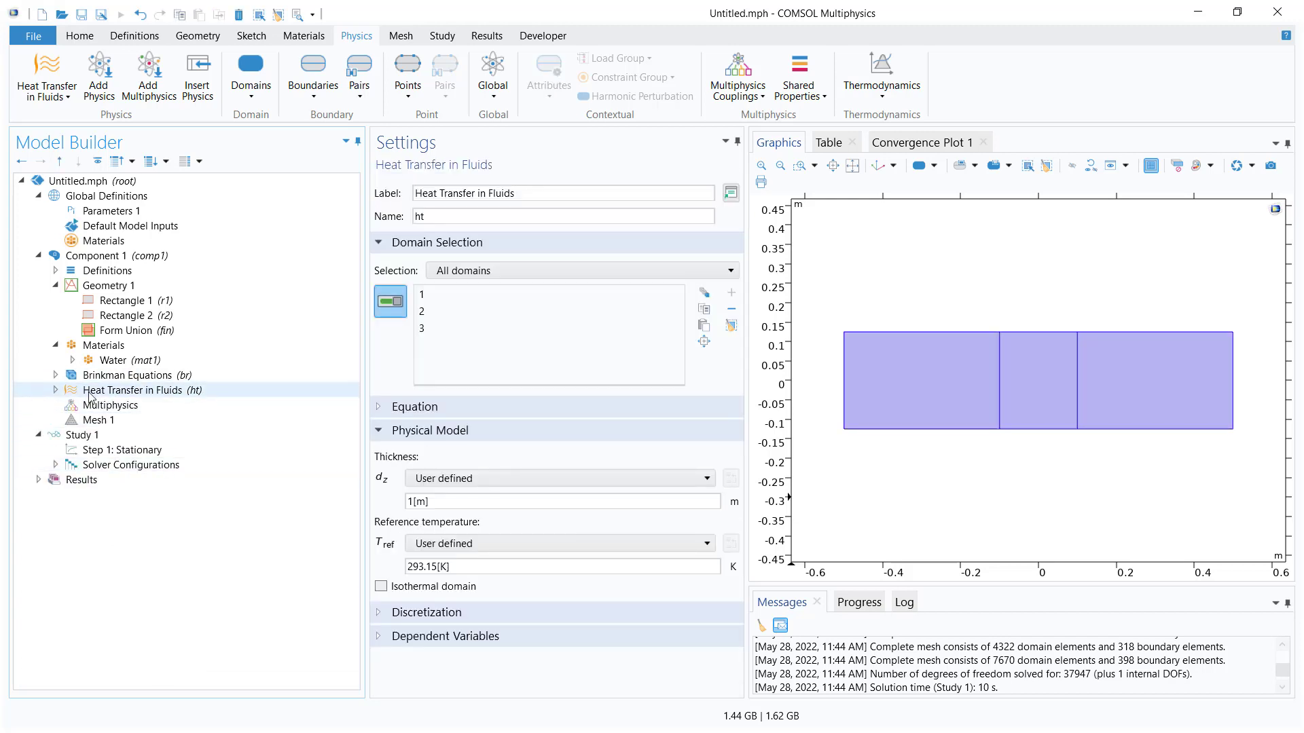
left_click(95, 406)
right_click(111, 406)
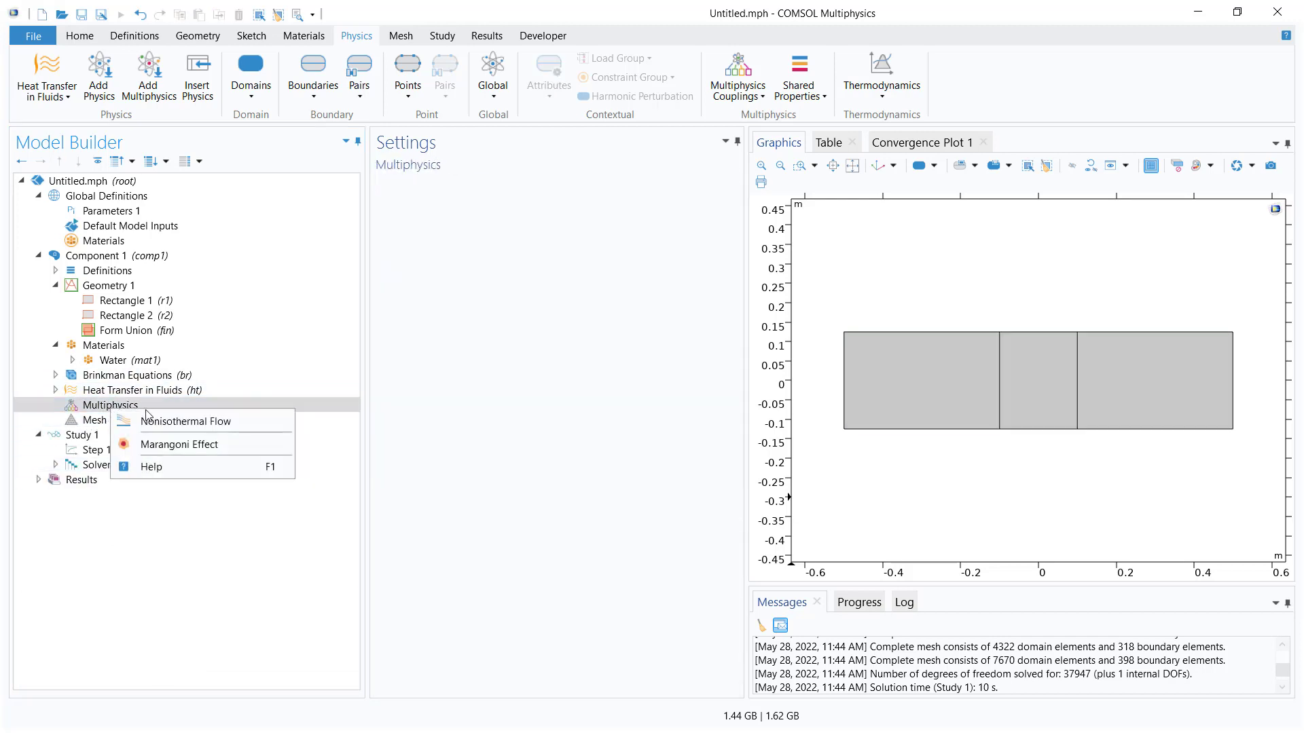
left_click(180, 422)
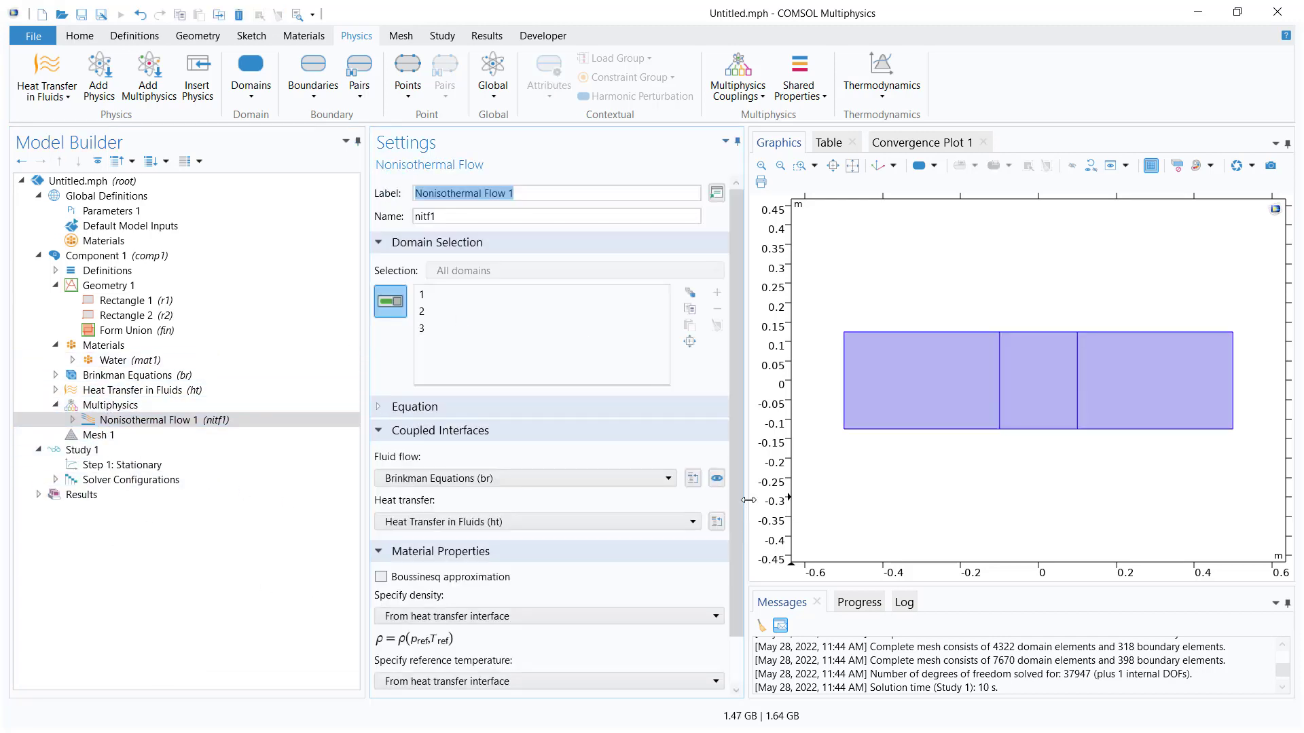
scroll(736, 605, "down", 2)
scroll(728, 519, "up", 2)
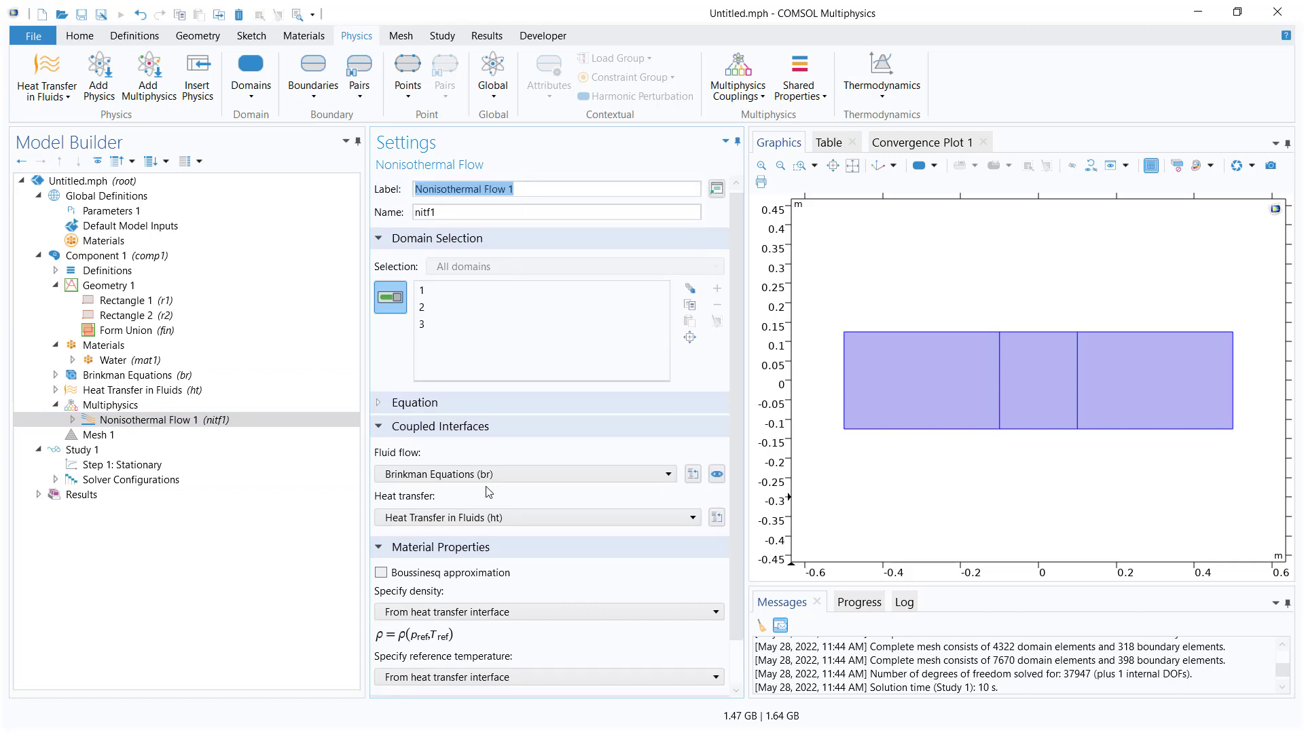
left_click(455, 474)
left_click(418, 479)
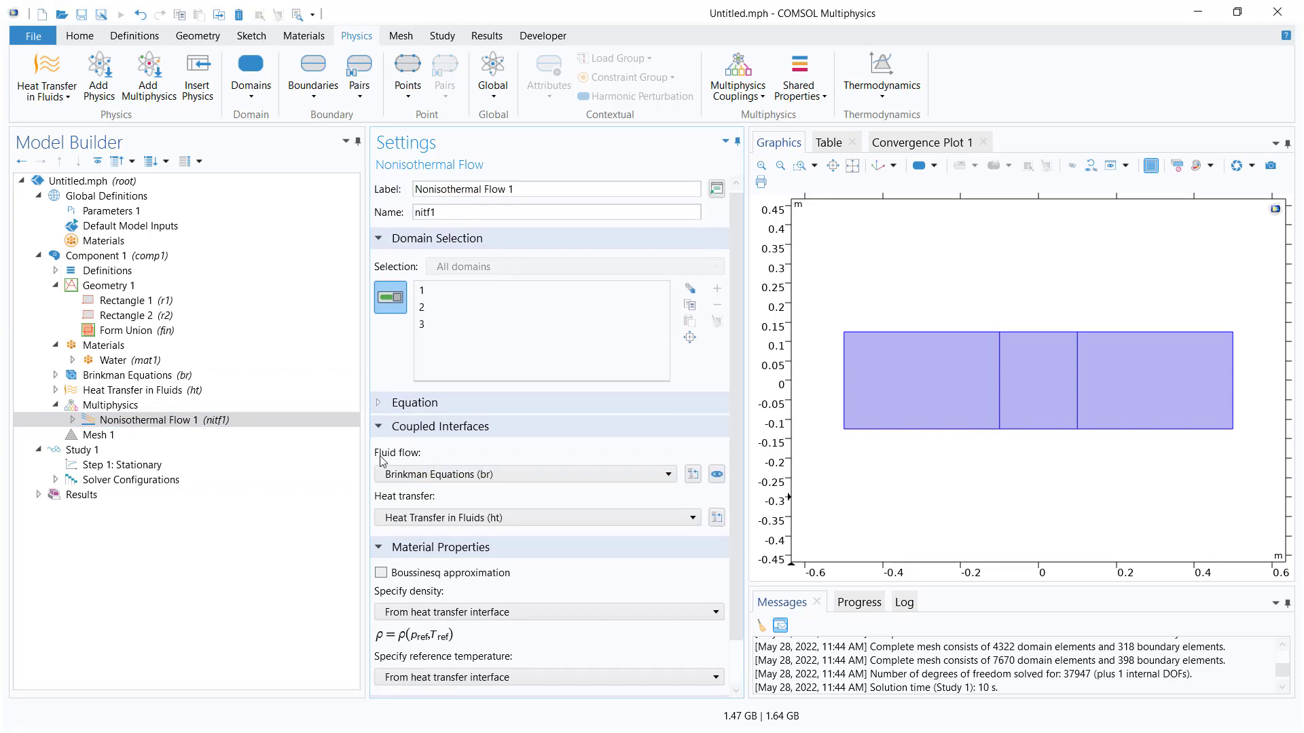
left_click(401, 517)
left_click(408, 514)
Compute Study 1 with the physics-controlled mesh and show its convergence plot.
left_click(145, 436)
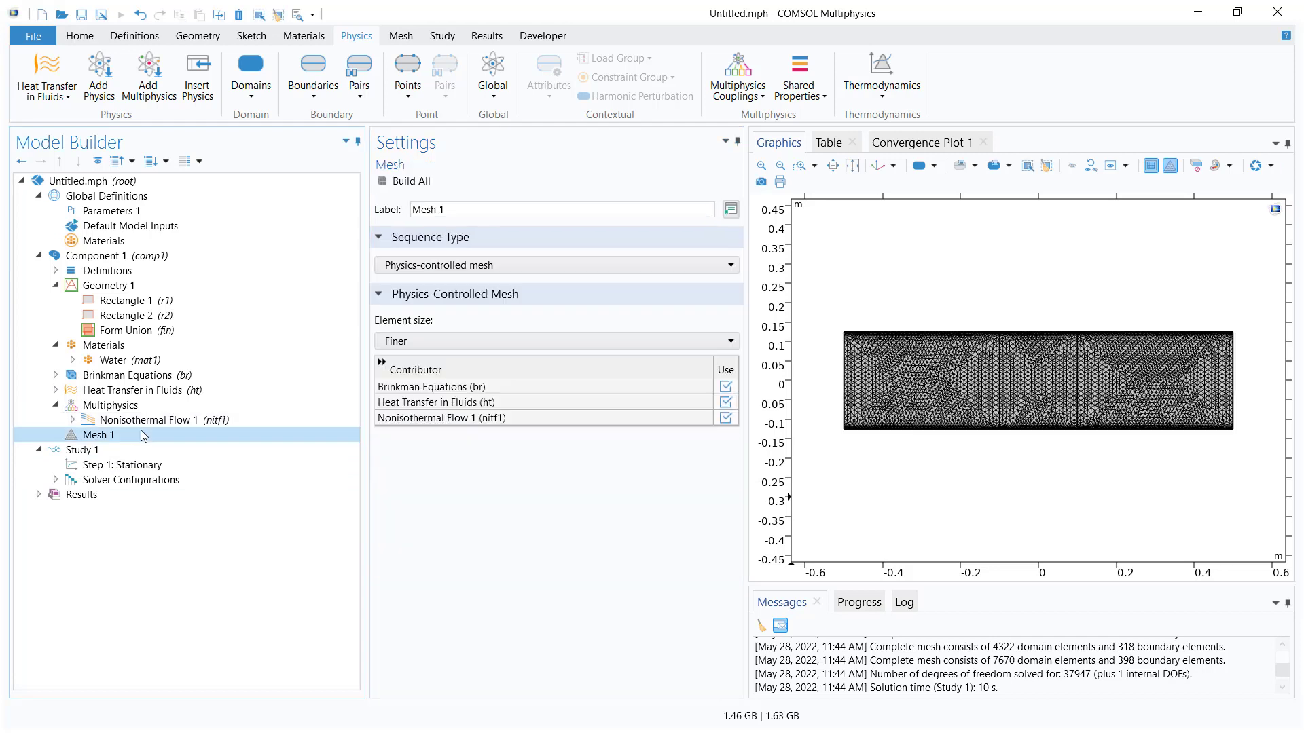
left_click(99, 452)
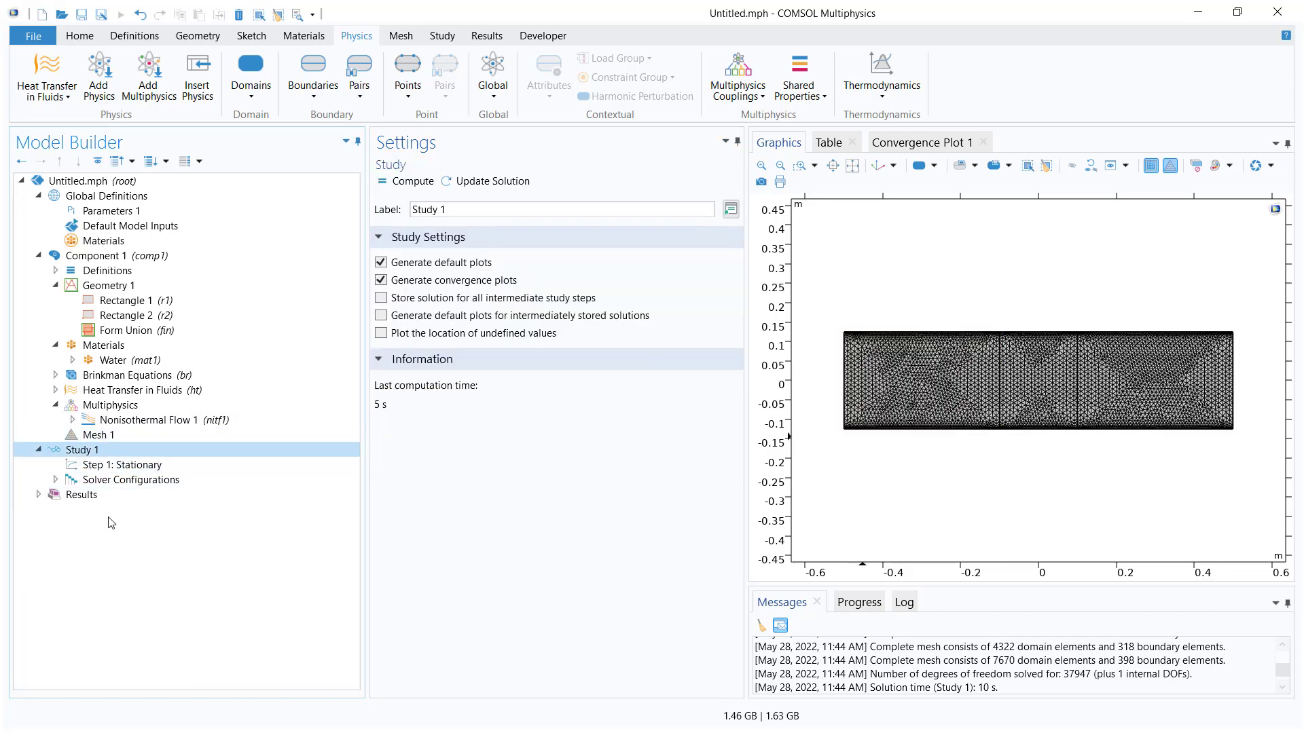
left_click(405, 181)
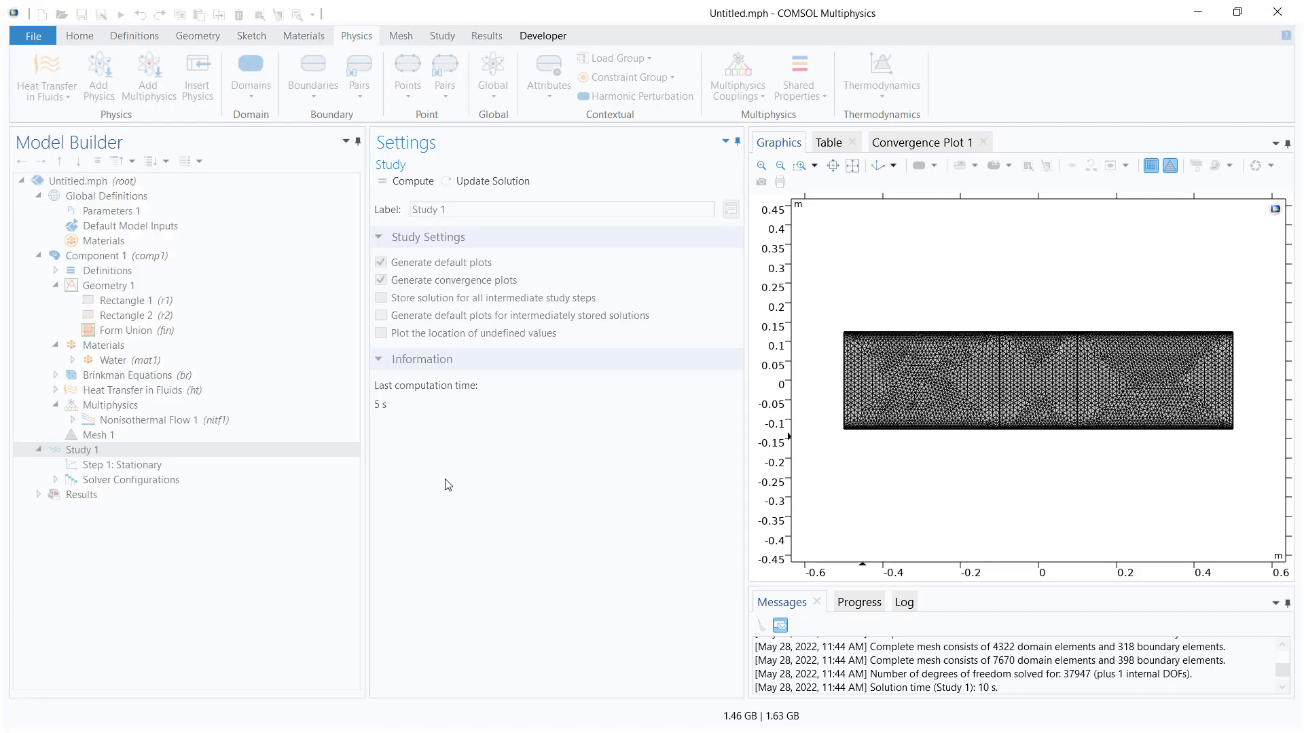
left_click(929, 142)
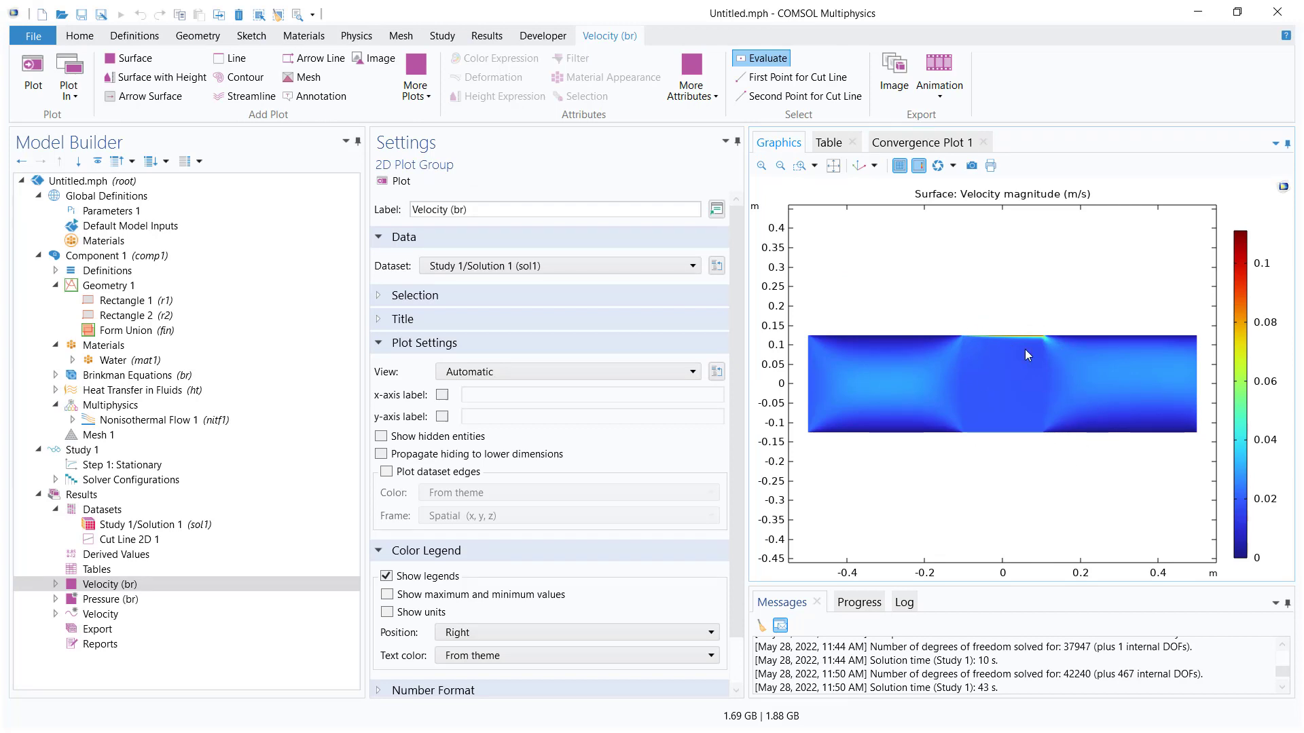
Examine the pressure plot, the Nonisothermal Flow 1 settings and the physics solved for in Step 1: Stationary.
left_click(163, 600)
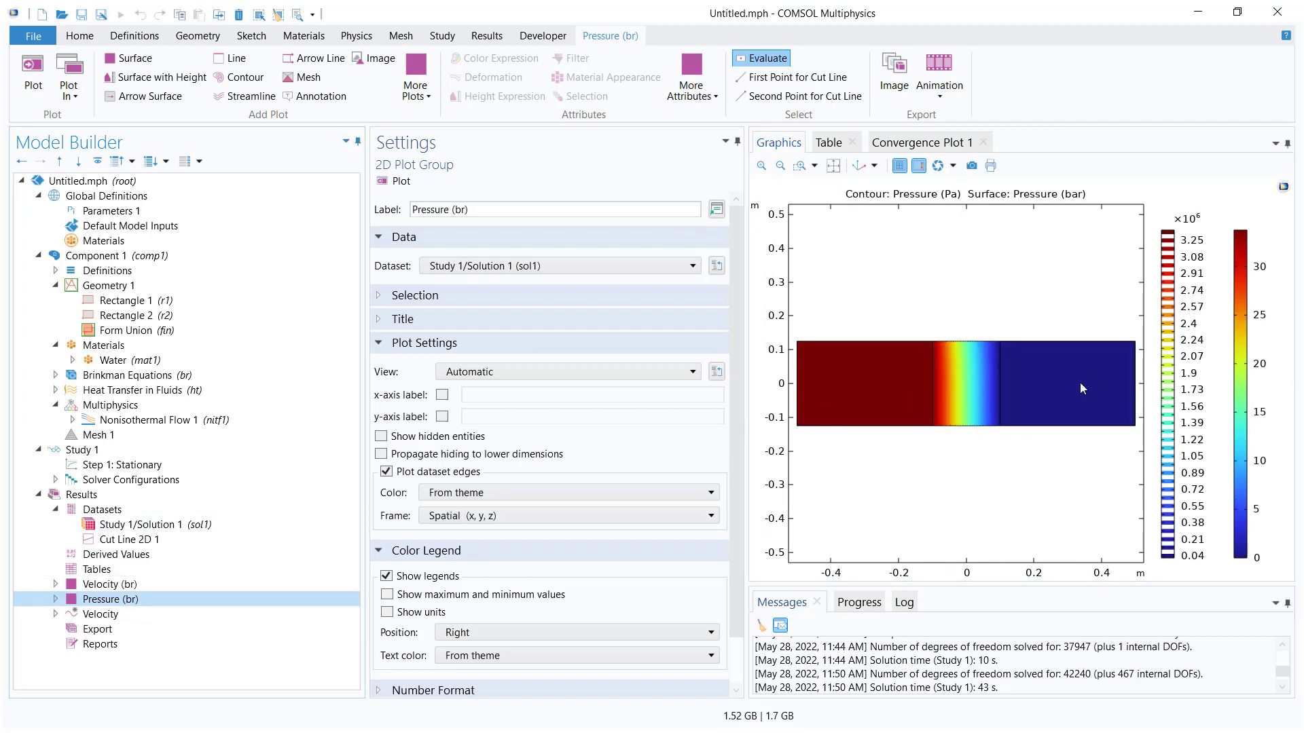
left_click(156, 421)
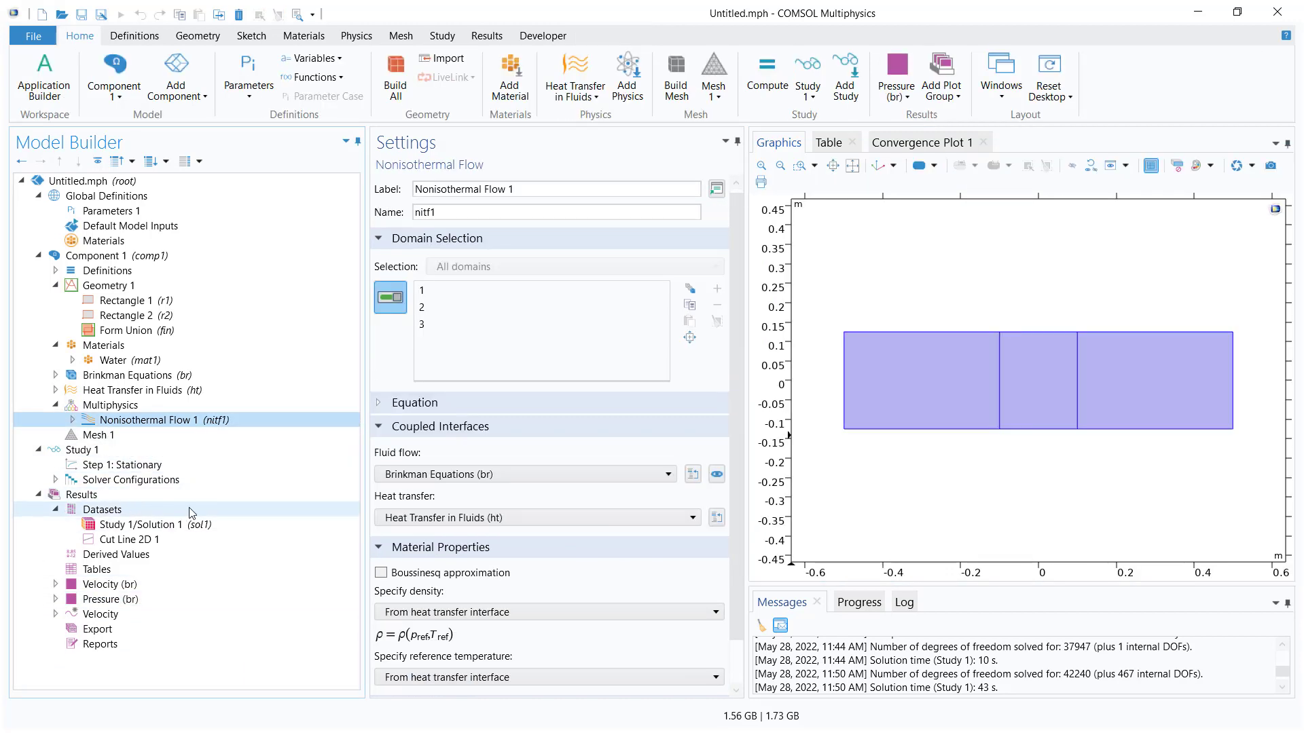
left_click(197, 465)
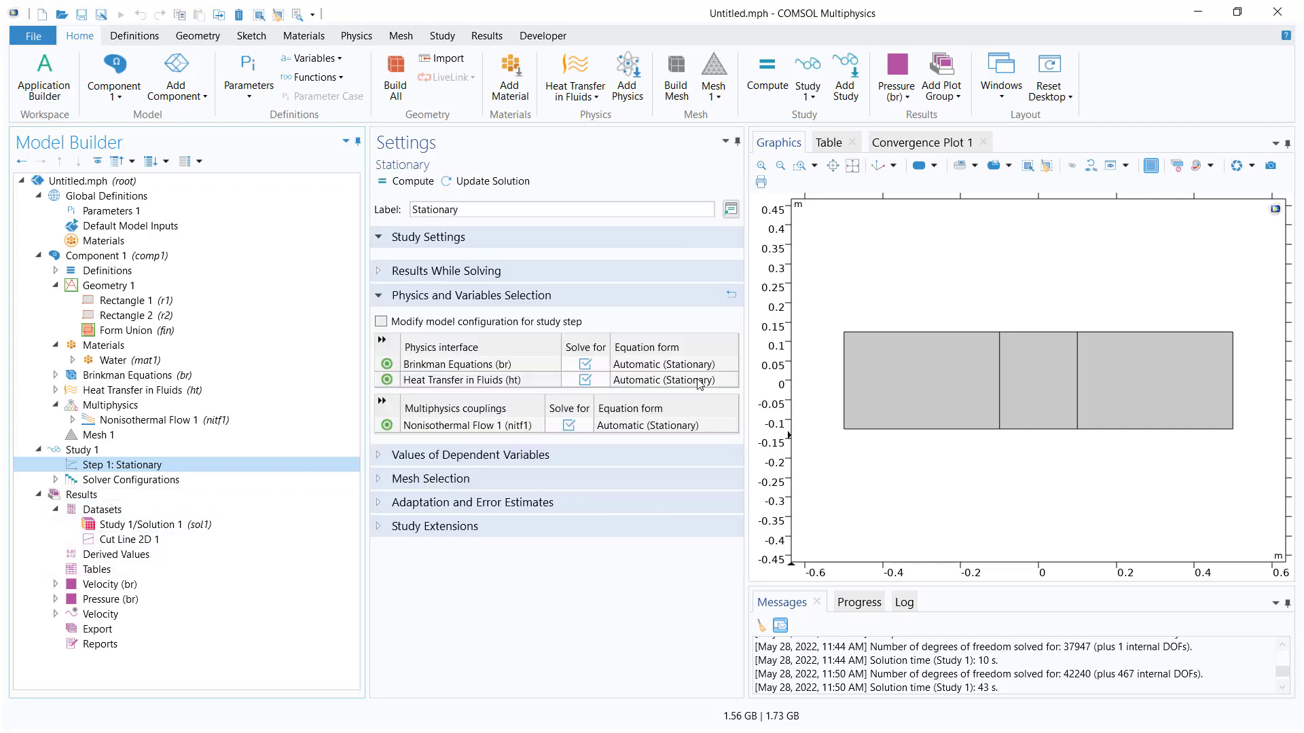
Review the velocity surface plot, the pressure plot and the velocity magnitude line graph of the coupled solution.
left_click(116, 585)
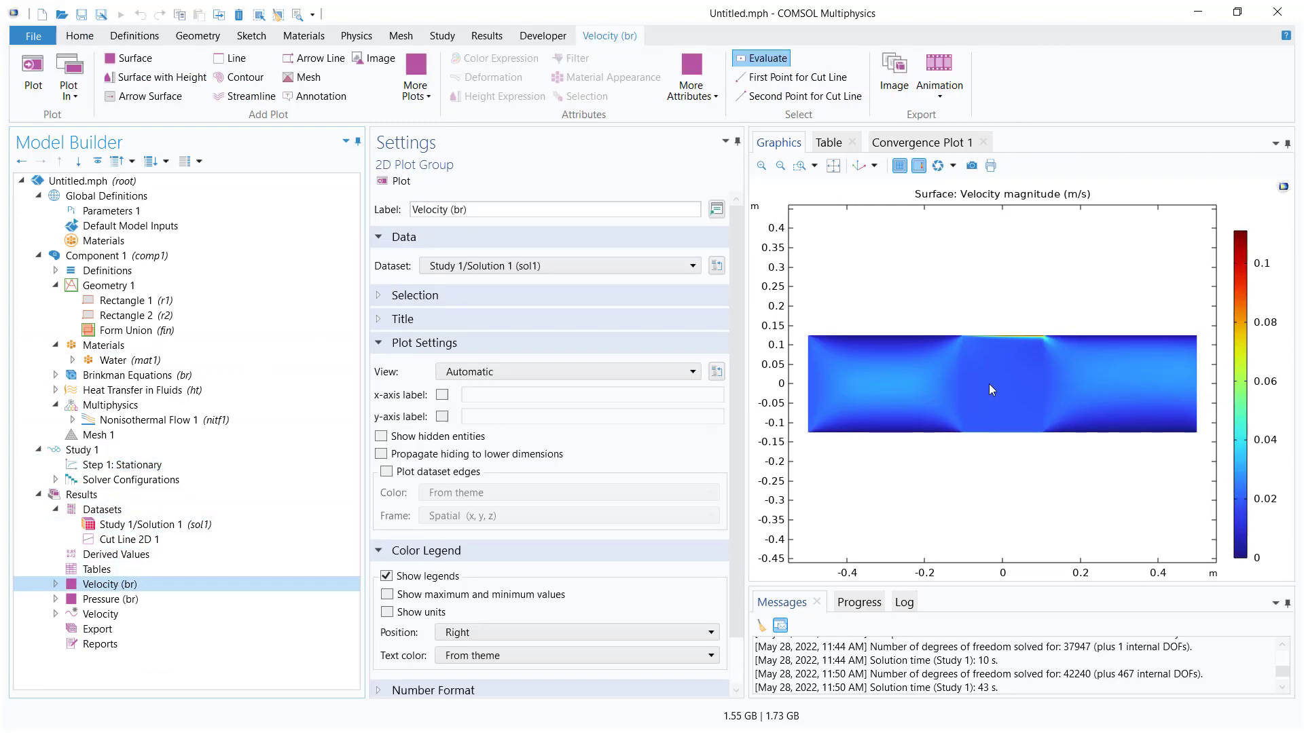
left_click(146, 614)
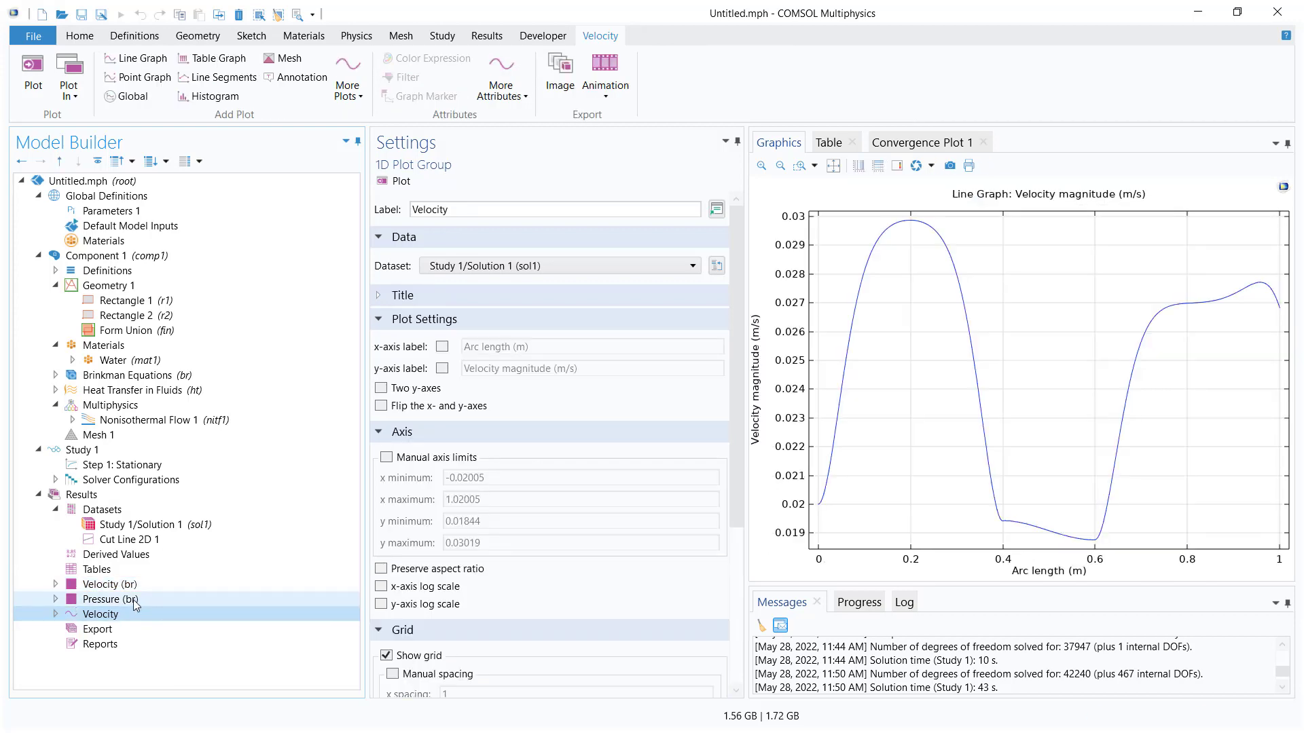
left_click(134, 601)
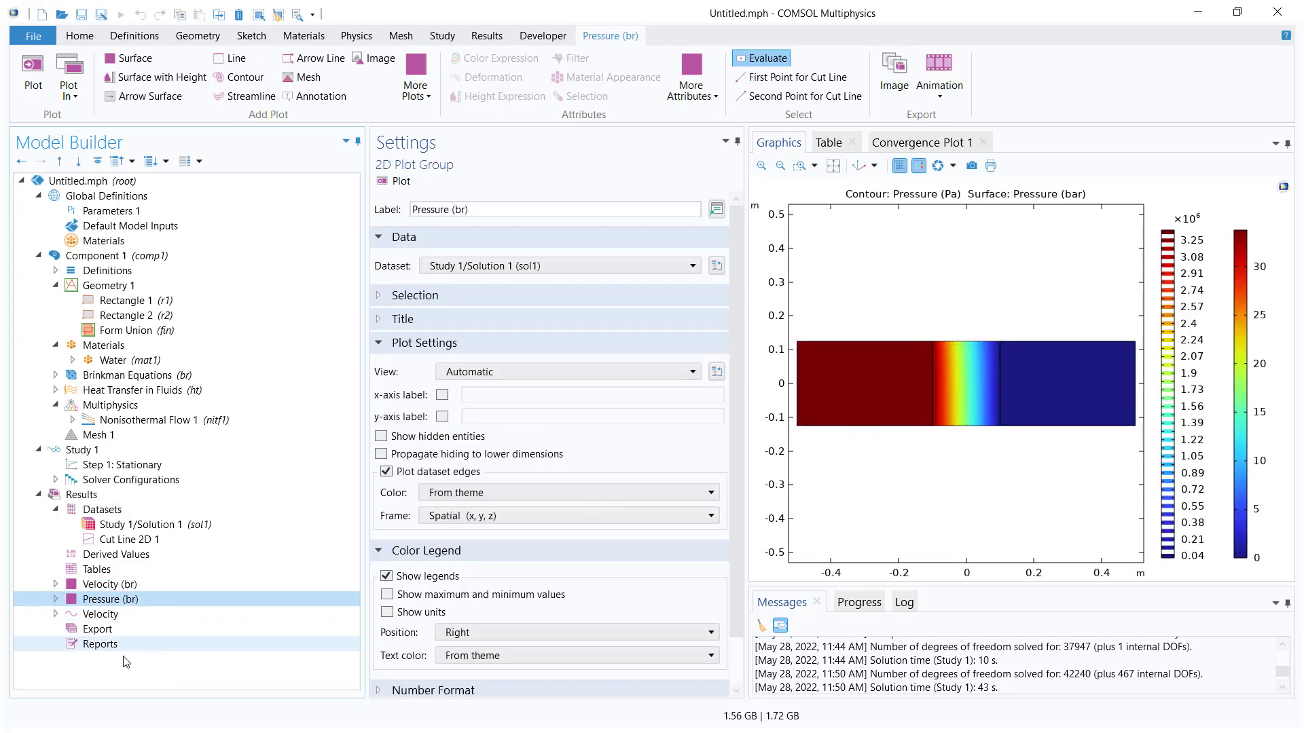
left_click(197, 615)
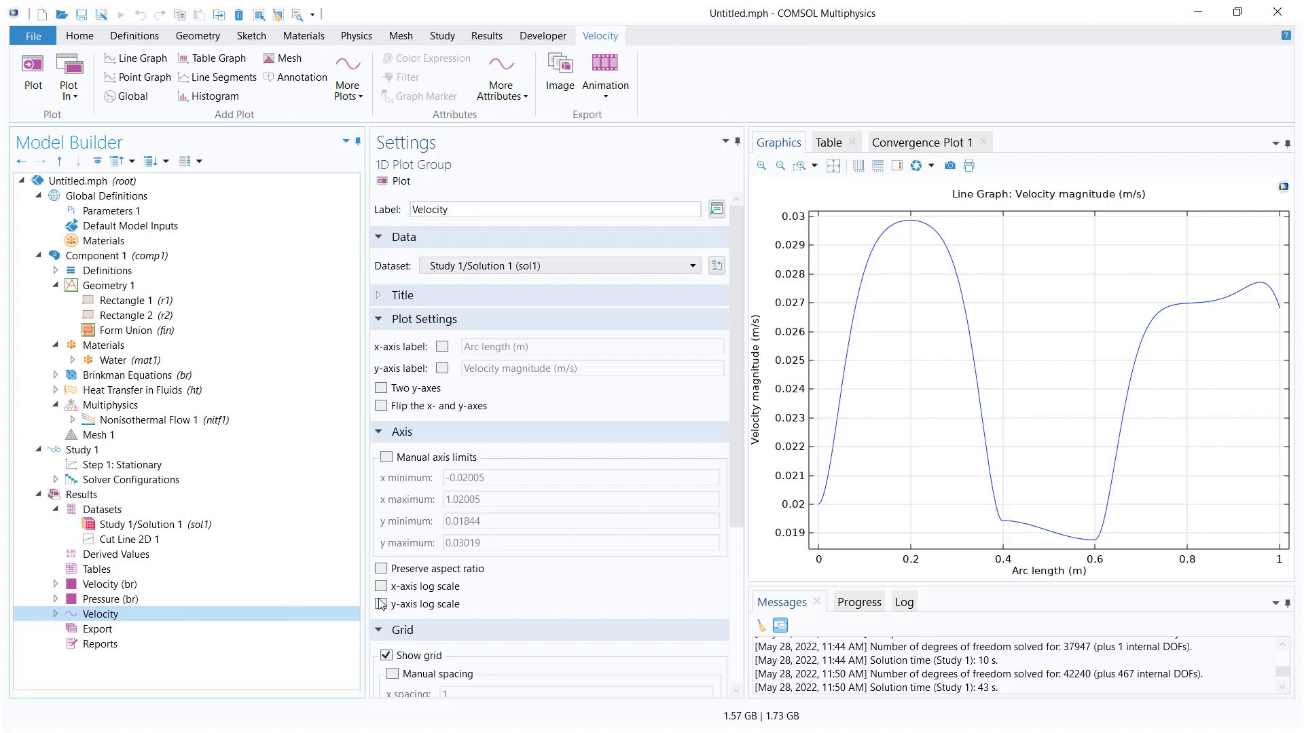
Add a 2D plot group to Results with a surface plot in it.
left_click(83, 498)
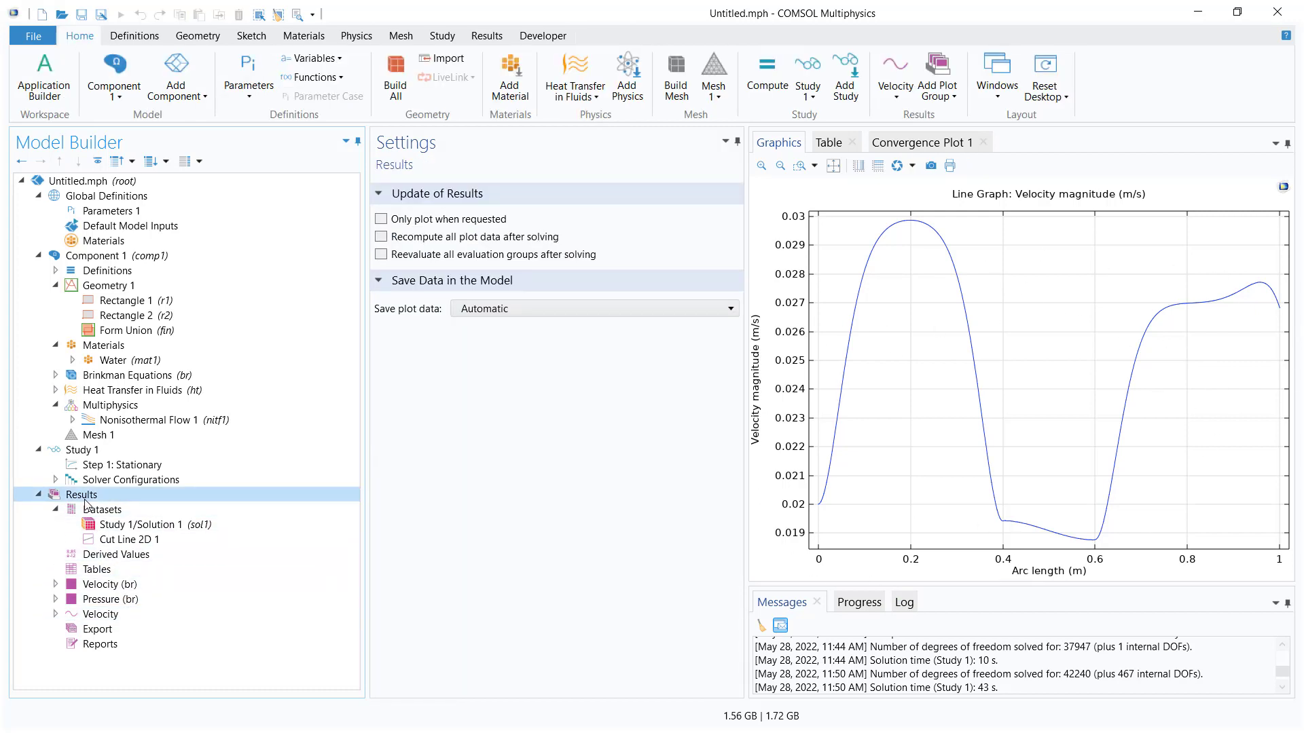
right_click(85, 503)
left_click(146, 242)
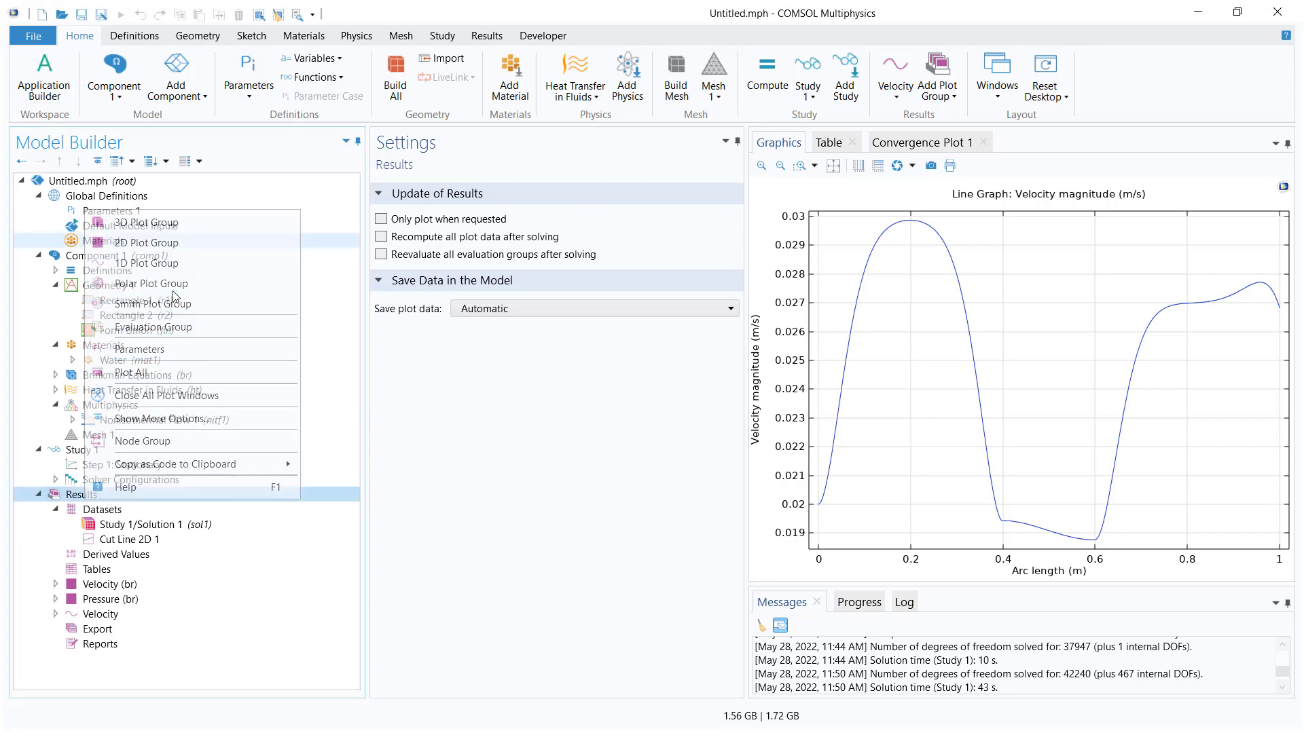
right_click(210, 626)
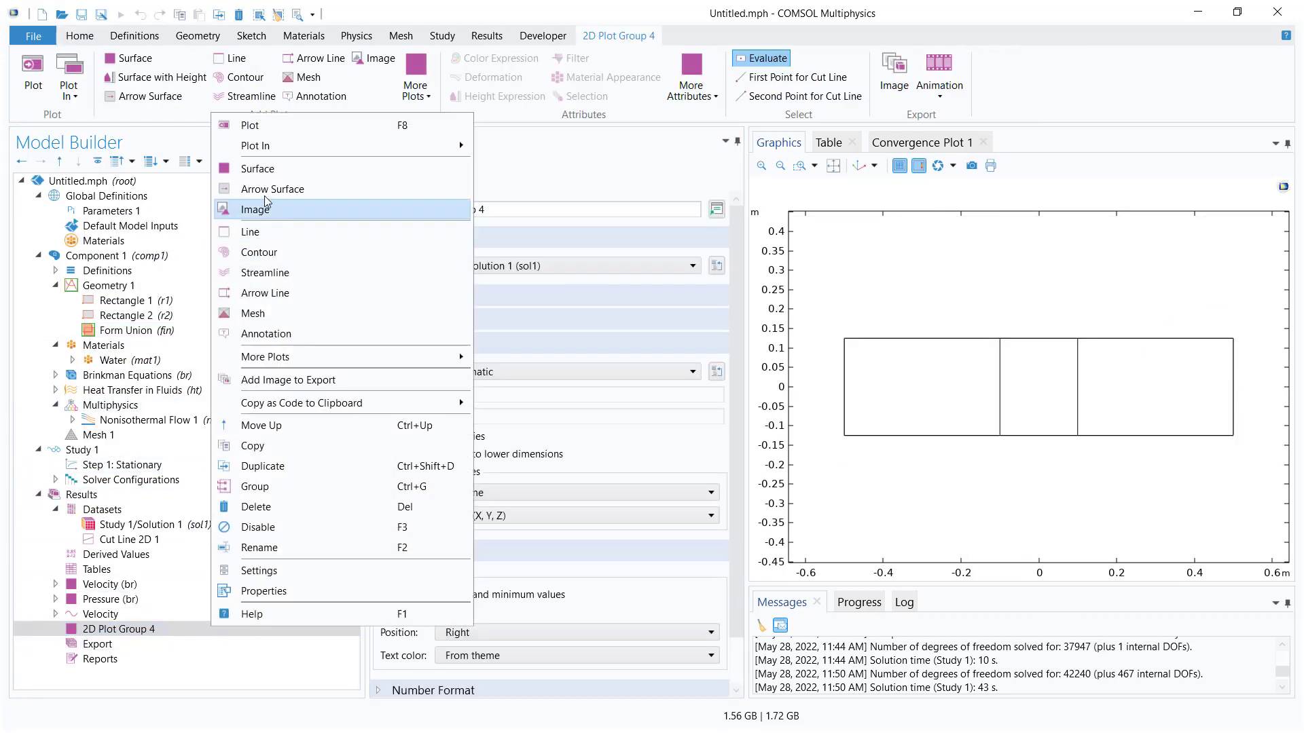
left_click(258, 169)
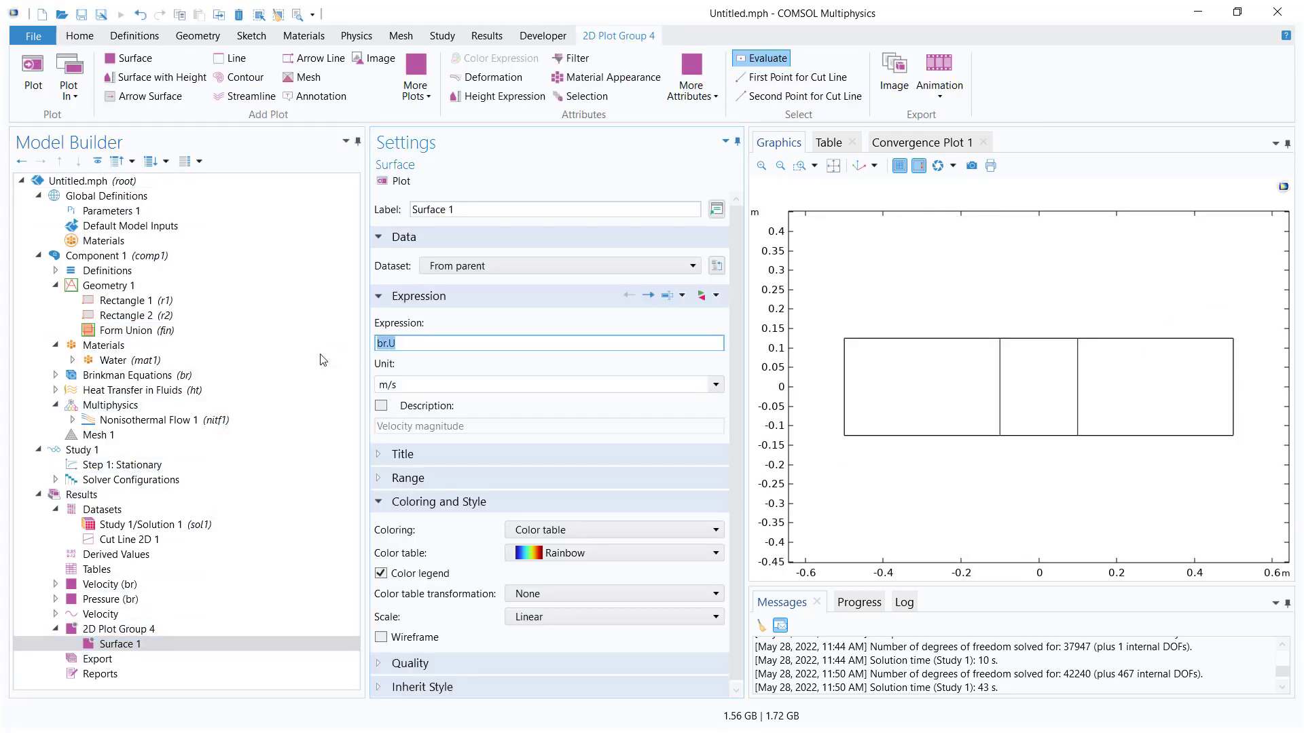
Set the new surface plot's expression to T with unit degC and plot it.
type("t")
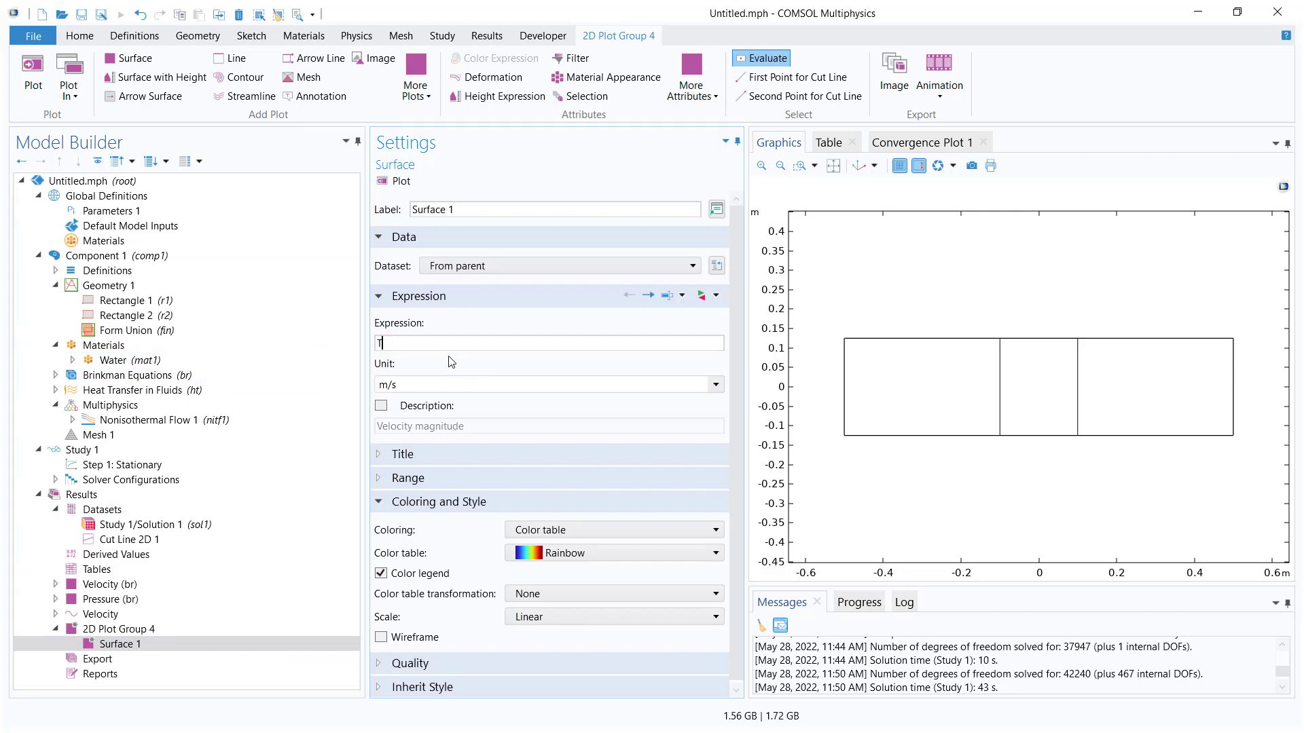
left_click(715, 385)
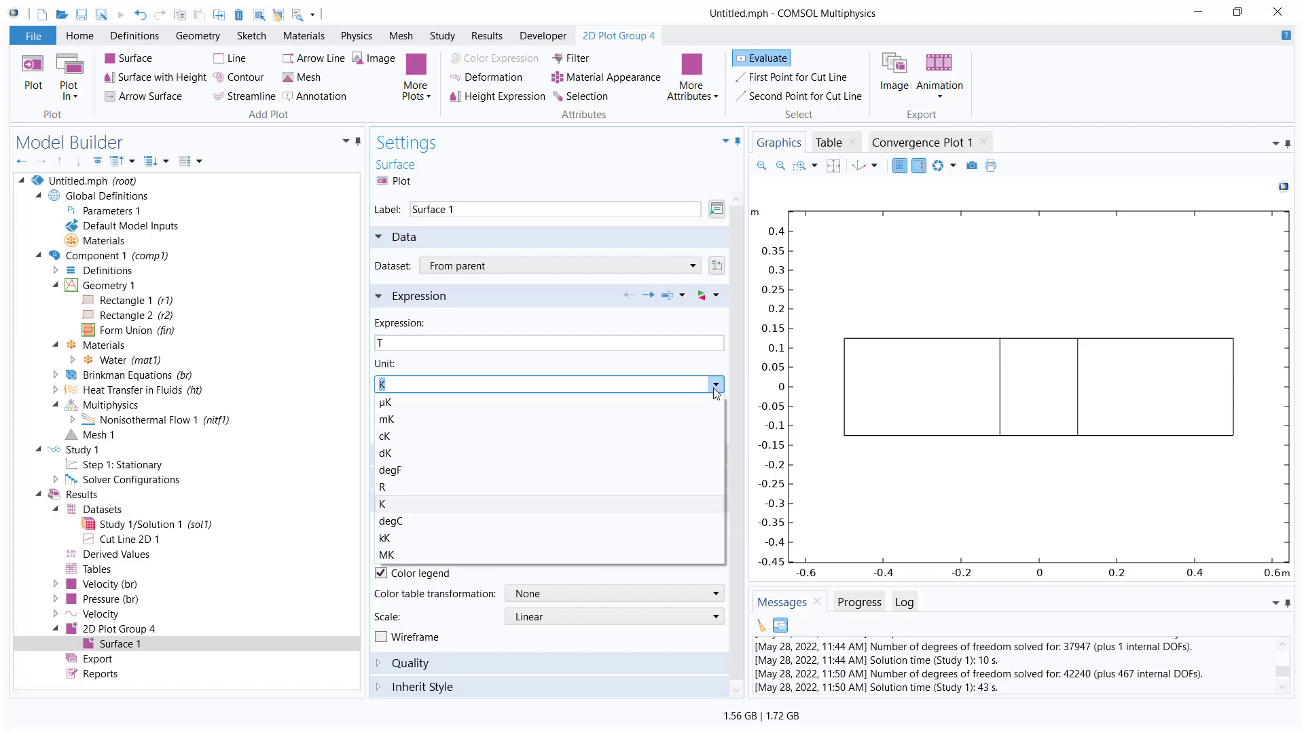
left_click(470, 521)
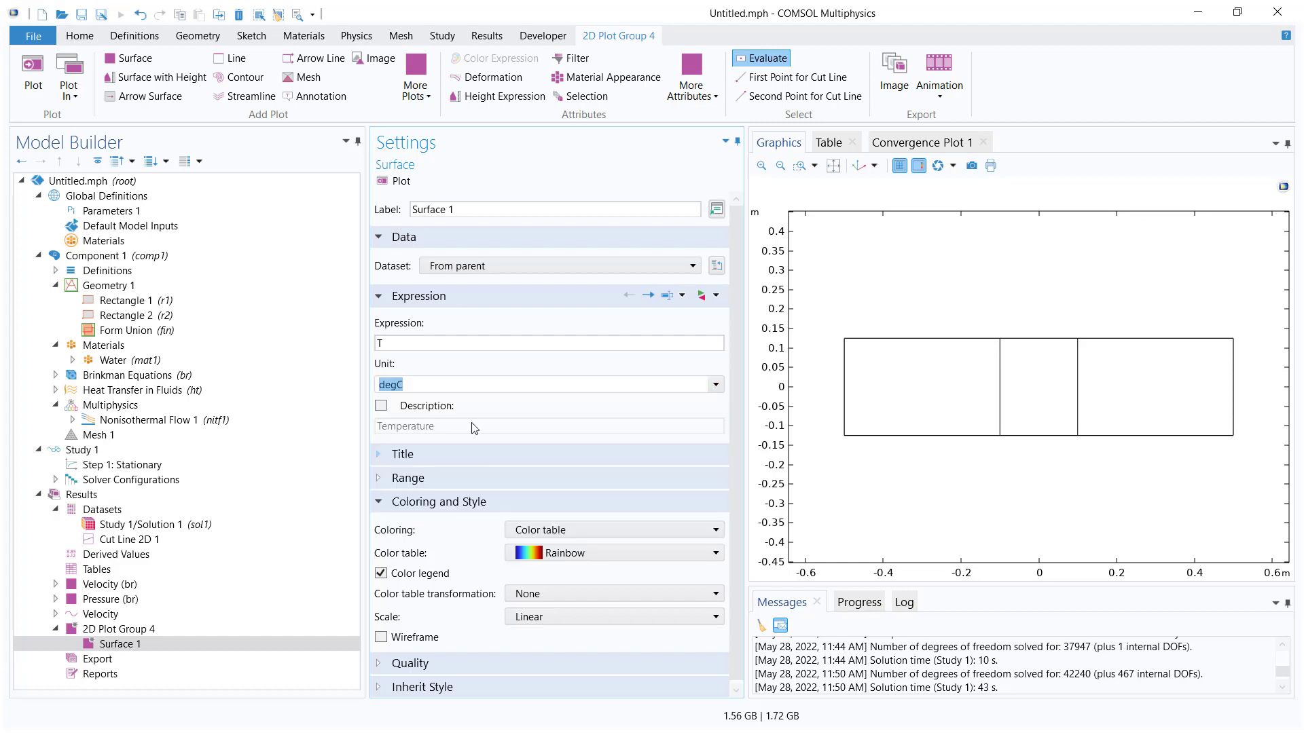
left_click(400, 182)
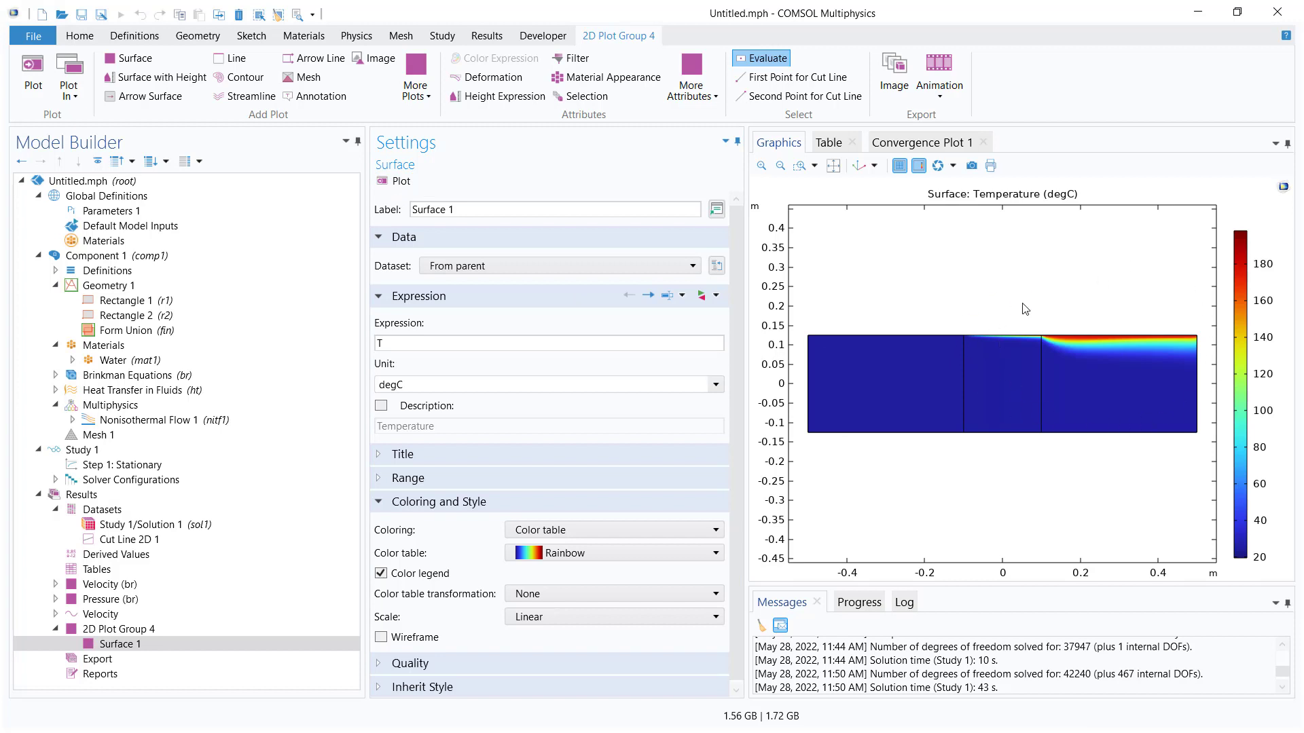
Inspect the temperature distribution near the upper wall around the porous section's downstream edge, finishing with the whole channel in view.
left_click(801, 166)
left_click_drag(1028, 306, 1188, 375)
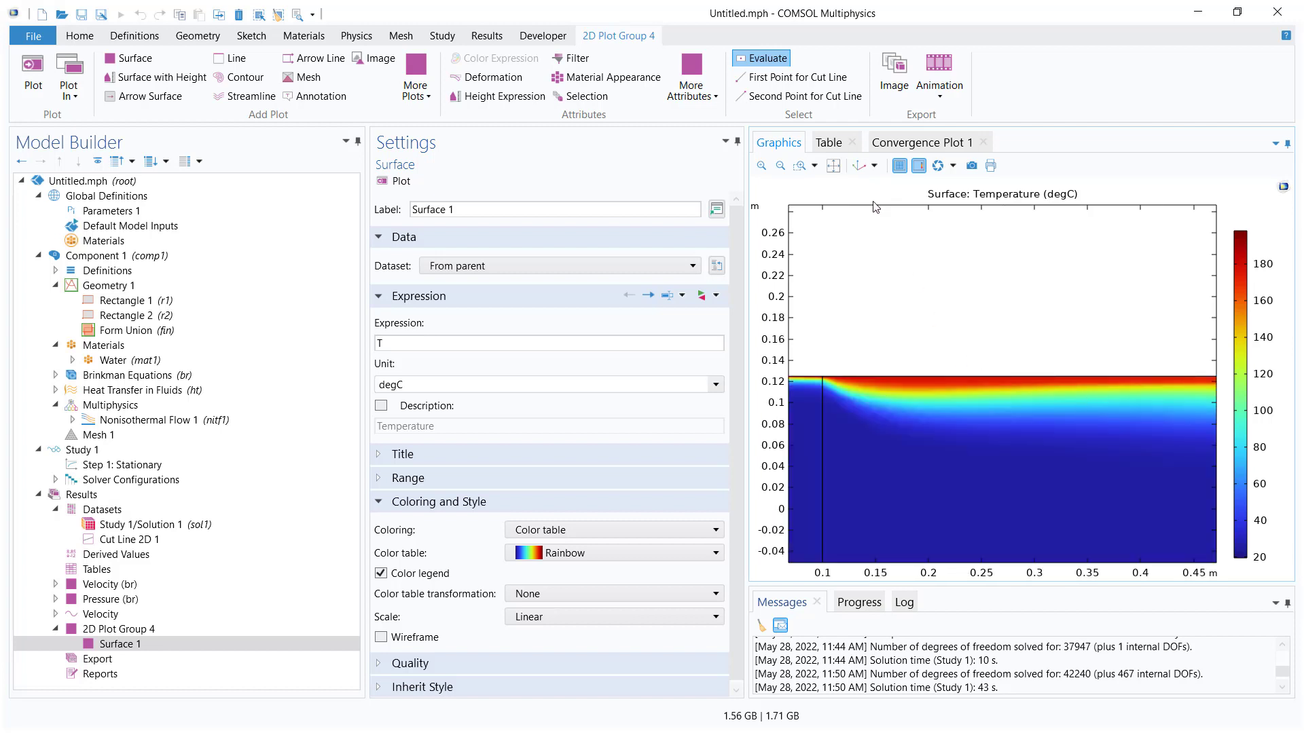
left_click(800, 166)
left_click_drag(810, 344, 930, 446)
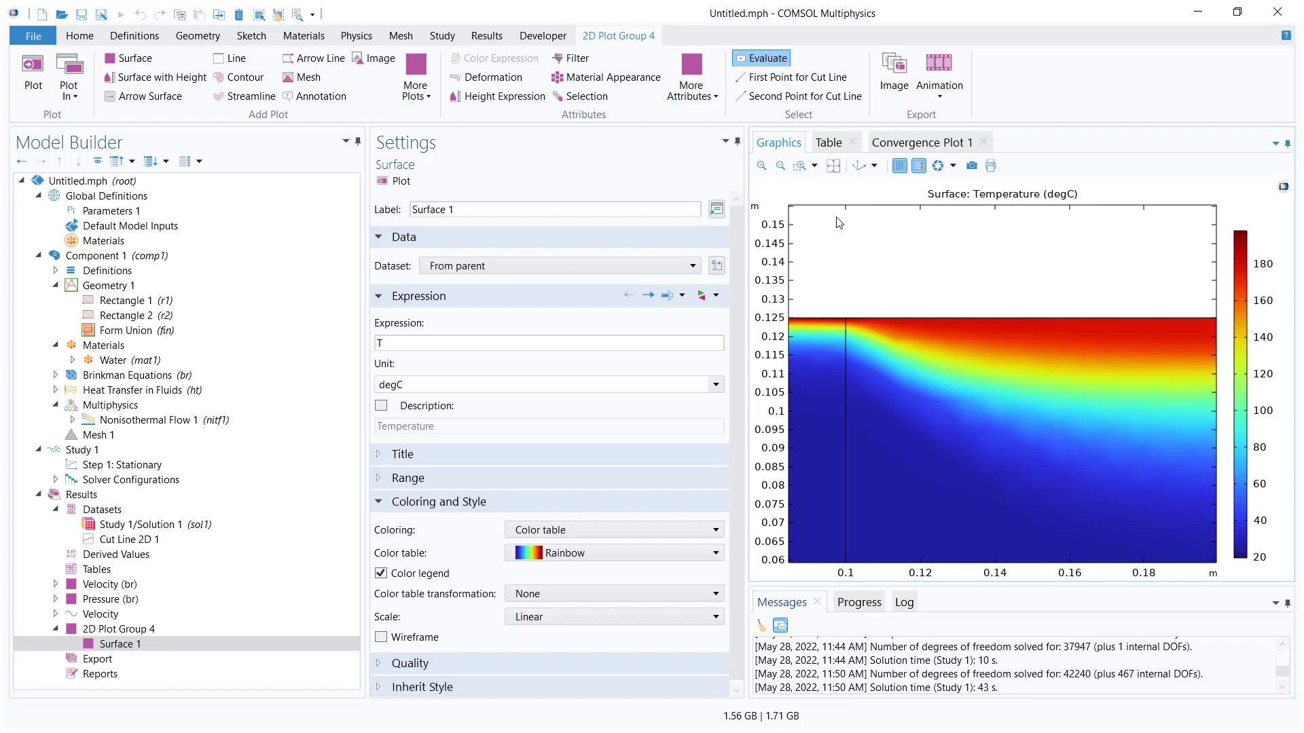
left_click(833, 166)
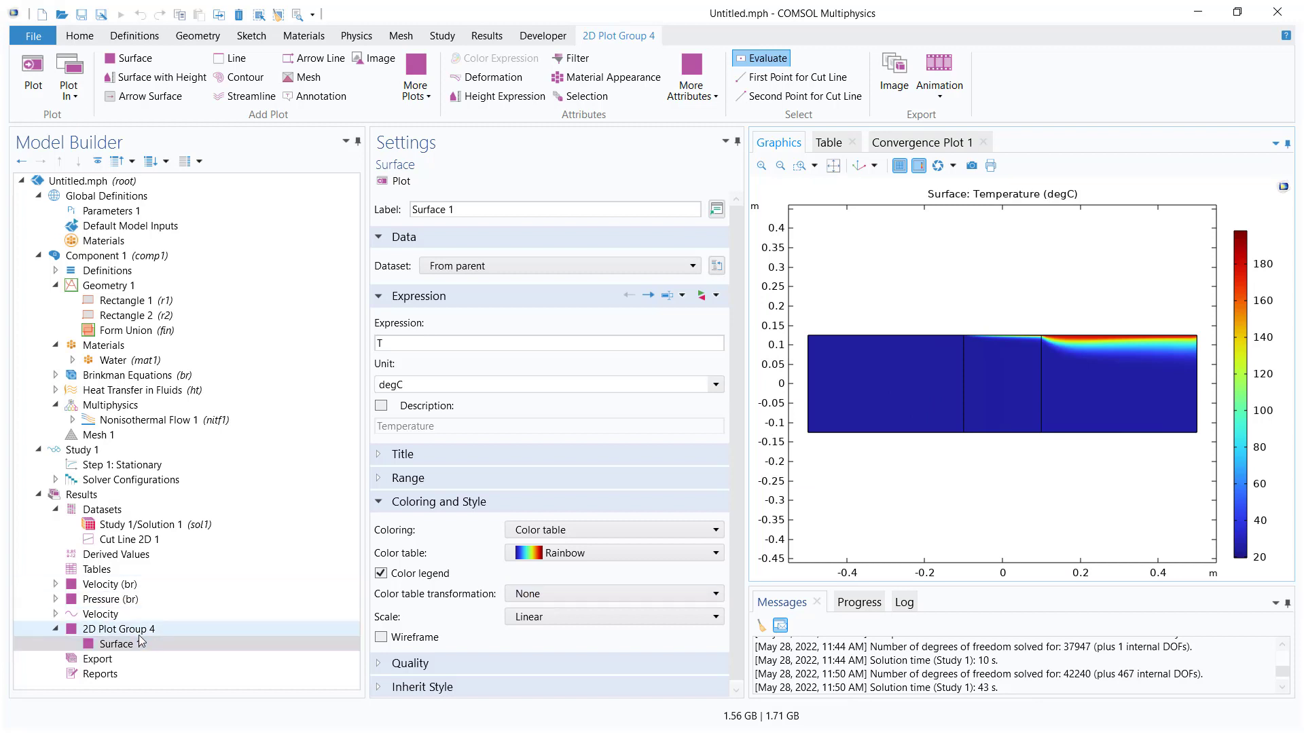
Turn off the dataset edges in 2D Plot Group 4 and replot the temperature.
left_click(163, 629)
left_click(438, 473)
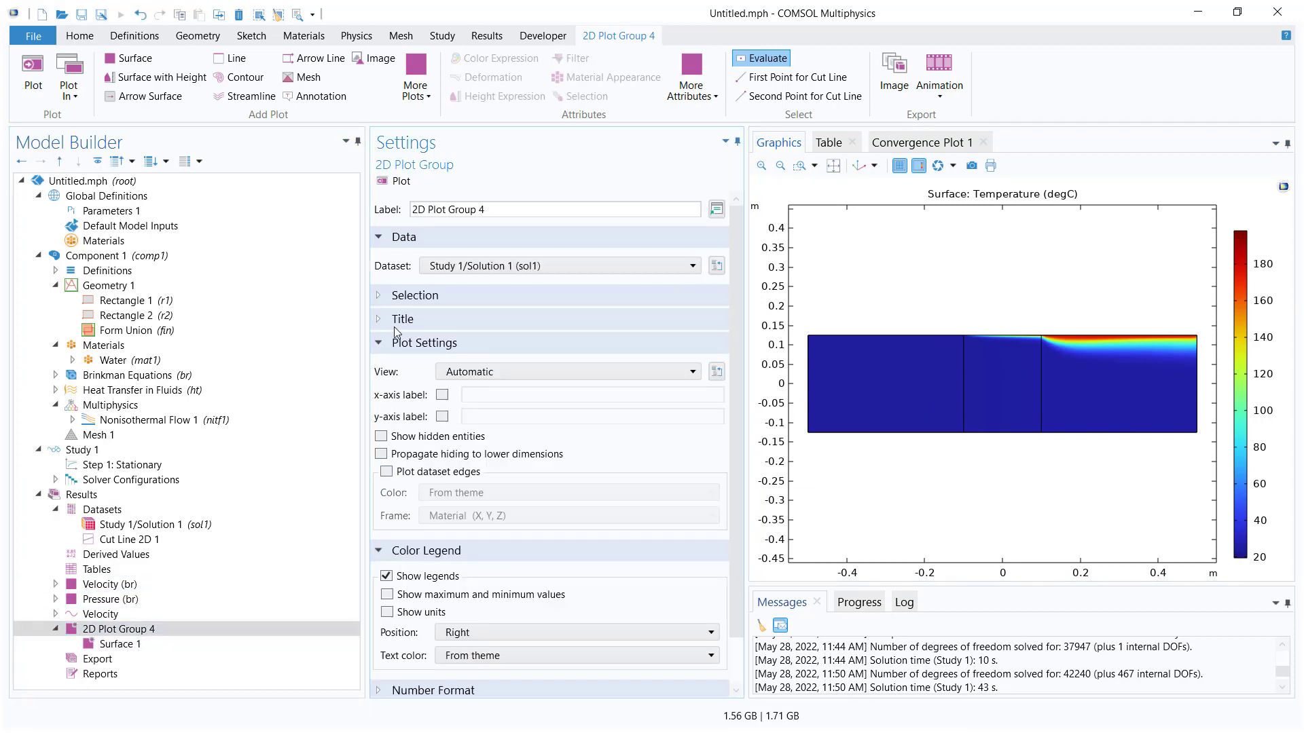
left_click(400, 182)
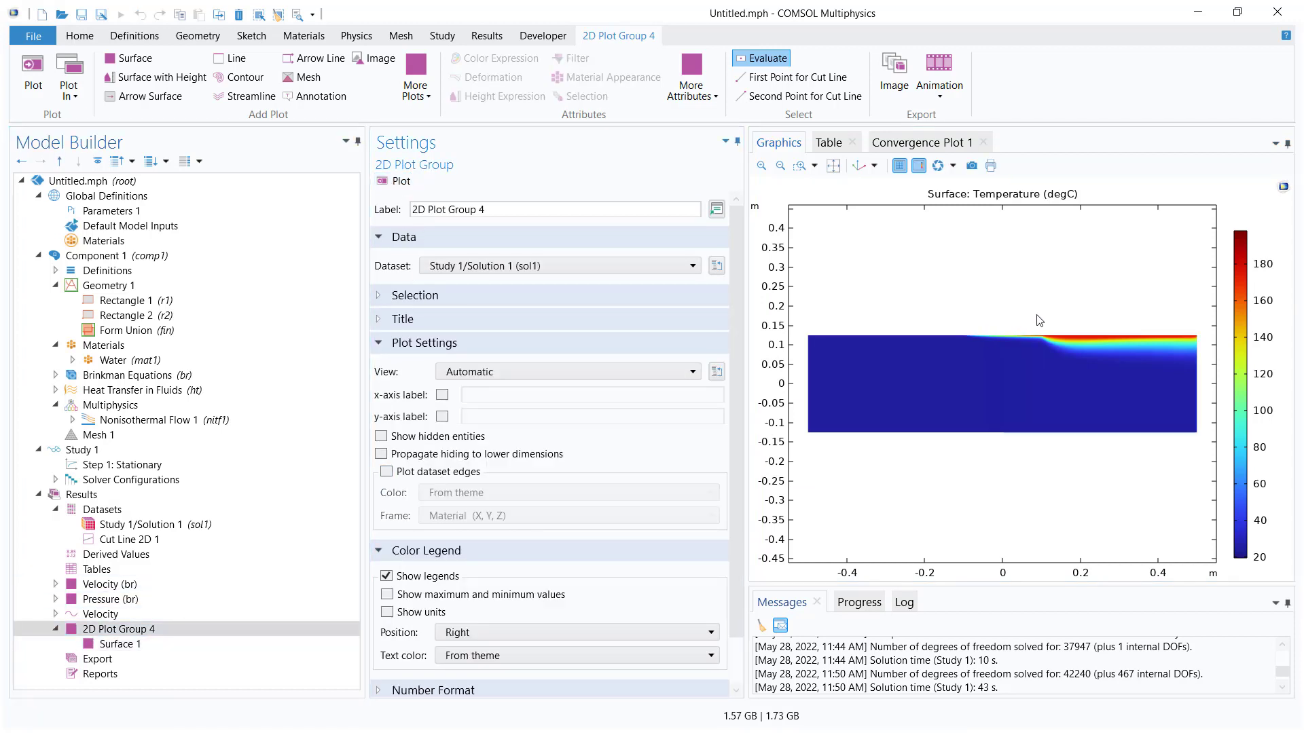
Examine the edge-free temperature plot along the upper wall from the porous section downstream and review the Surface 1 settings.
left_click(799, 165)
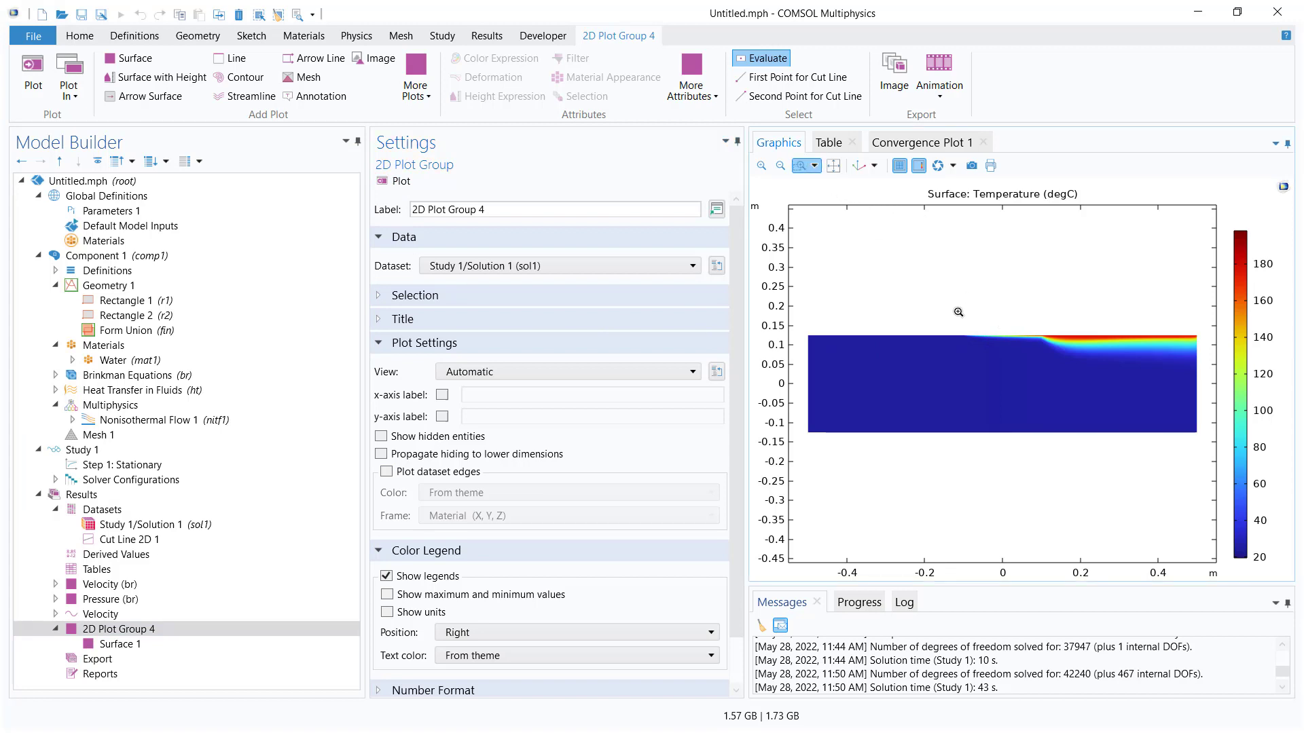
left_click_drag(946, 304, 1189, 394)
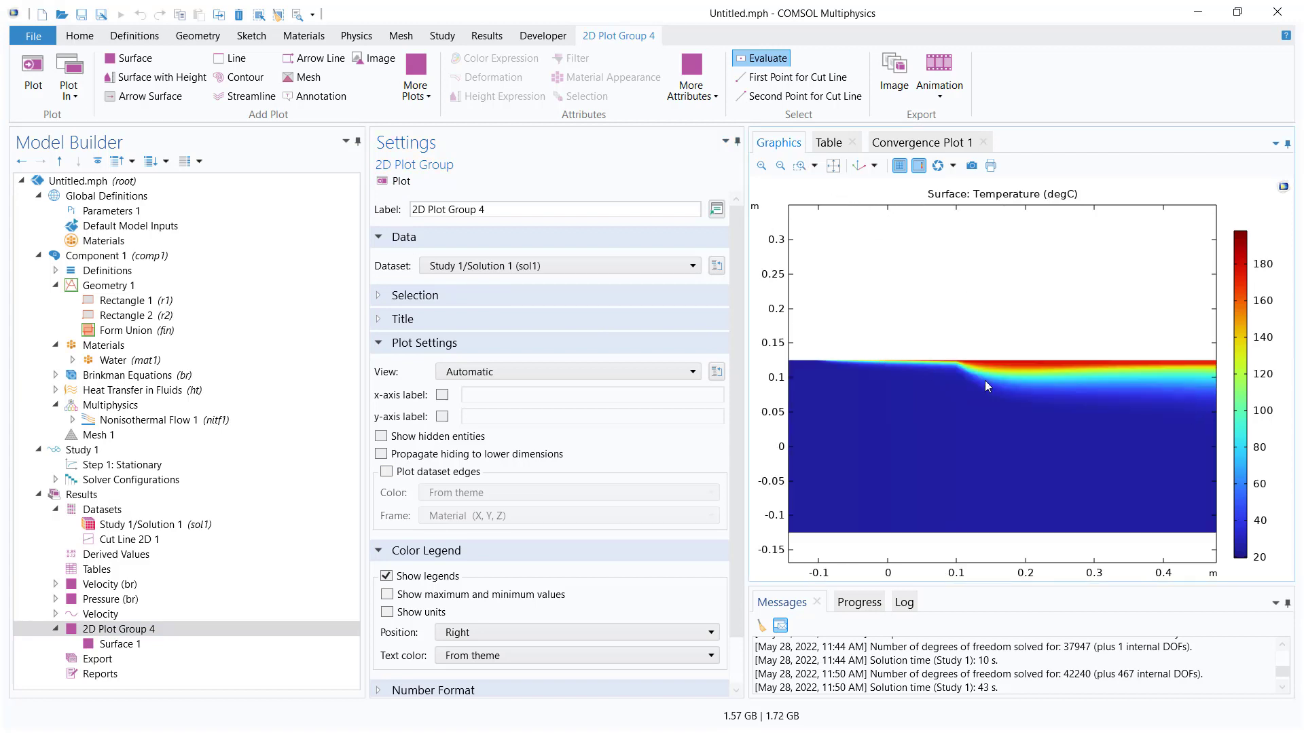
left_click(224, 645)
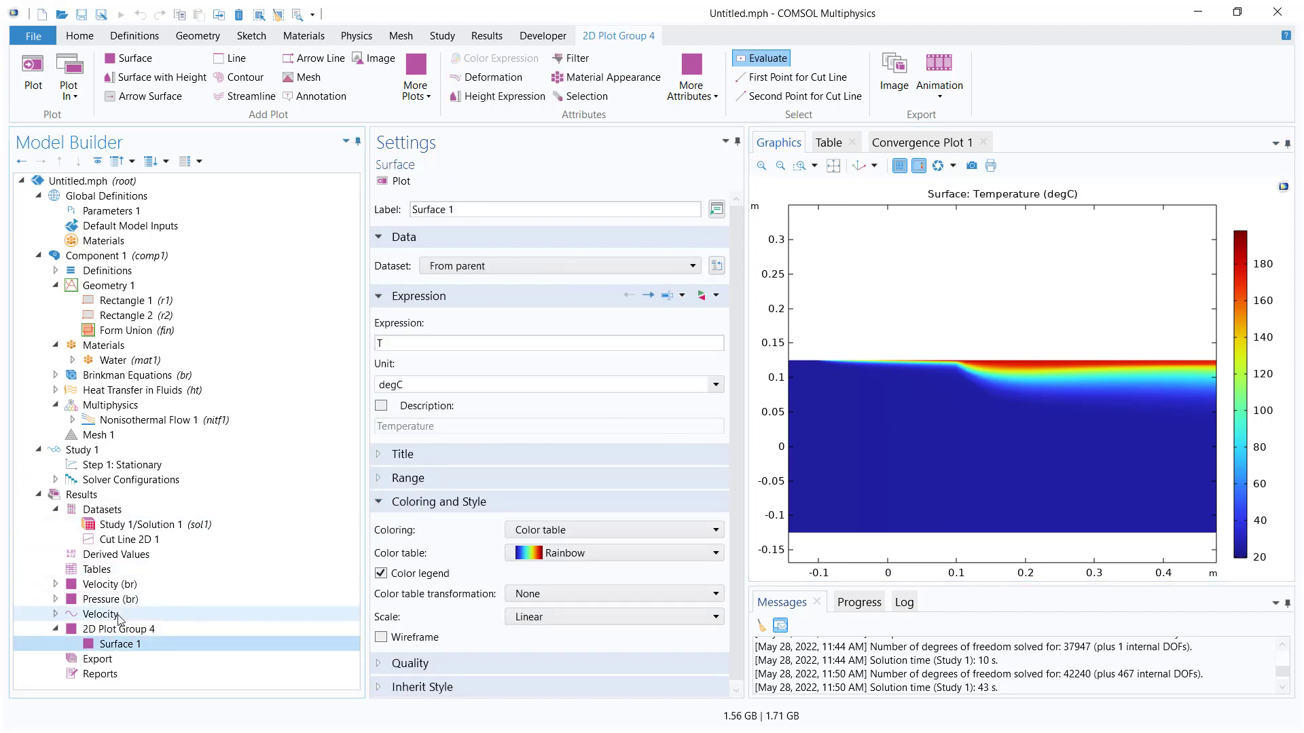
left_click(55, 631)
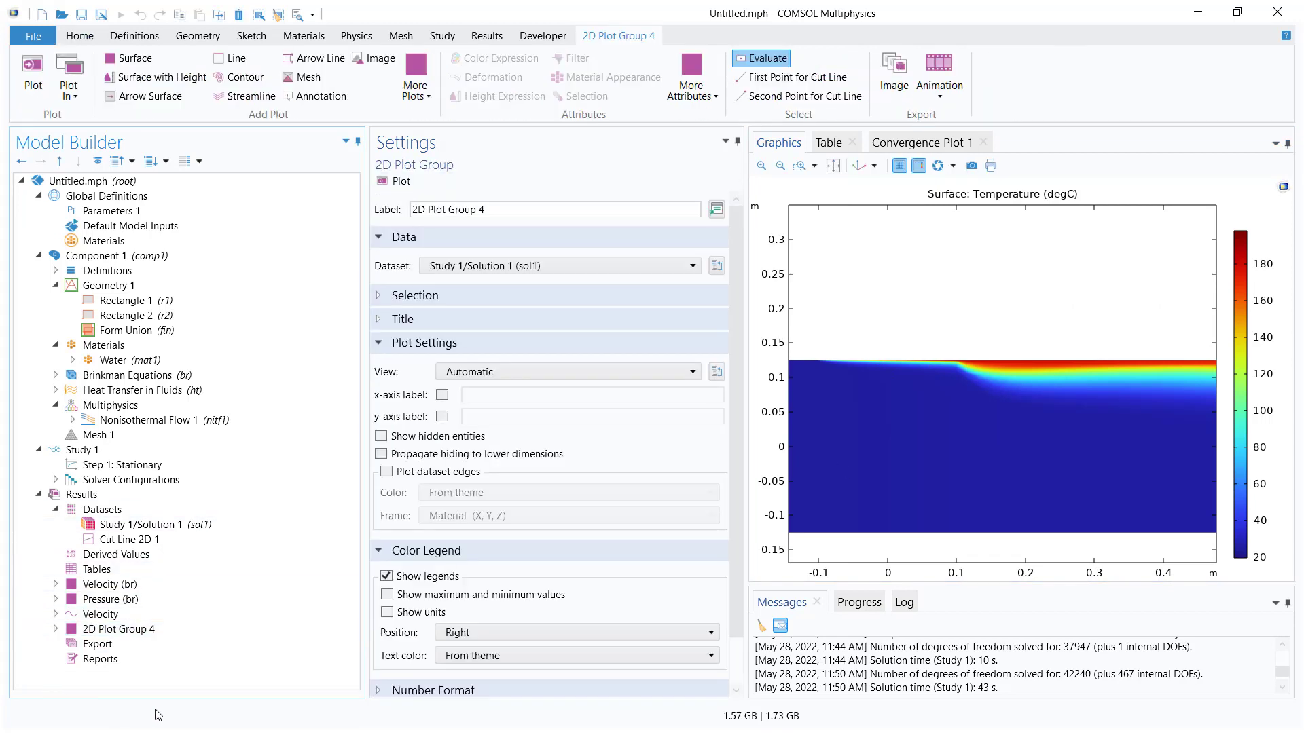
left_click(31, 37)
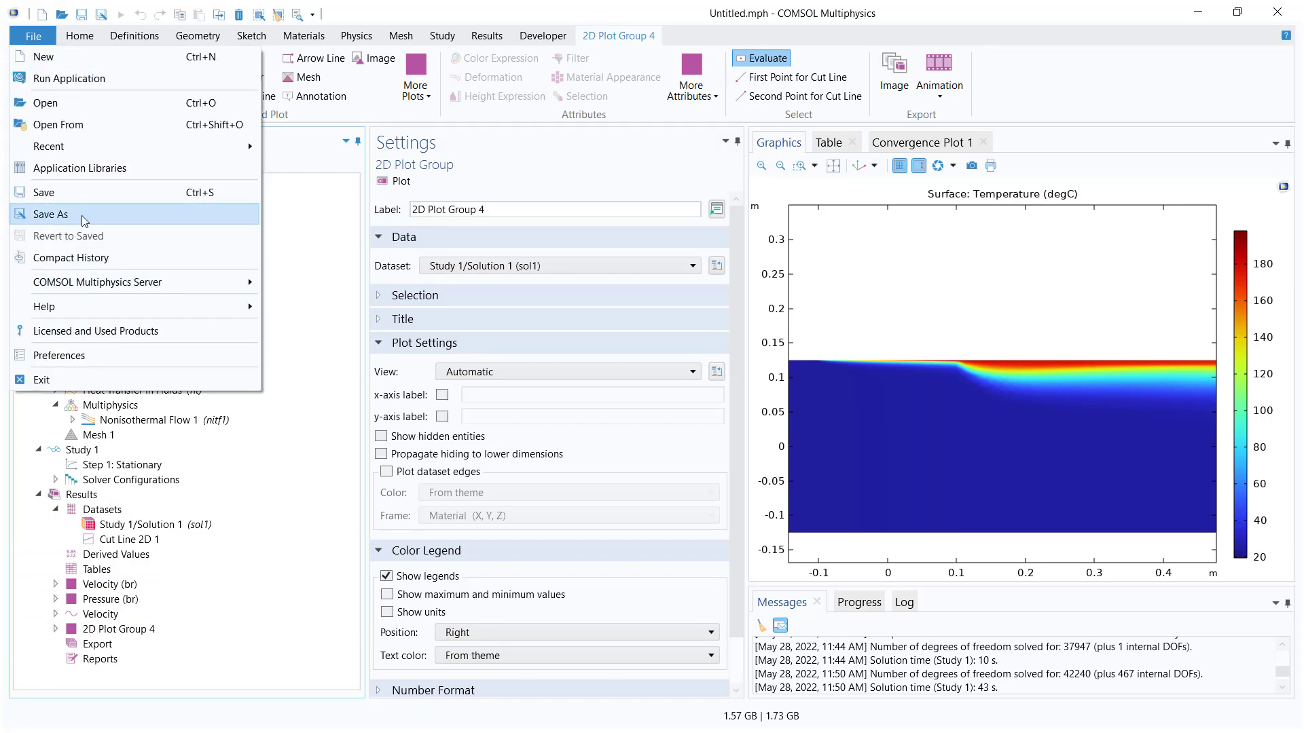
left_click(332, 218)
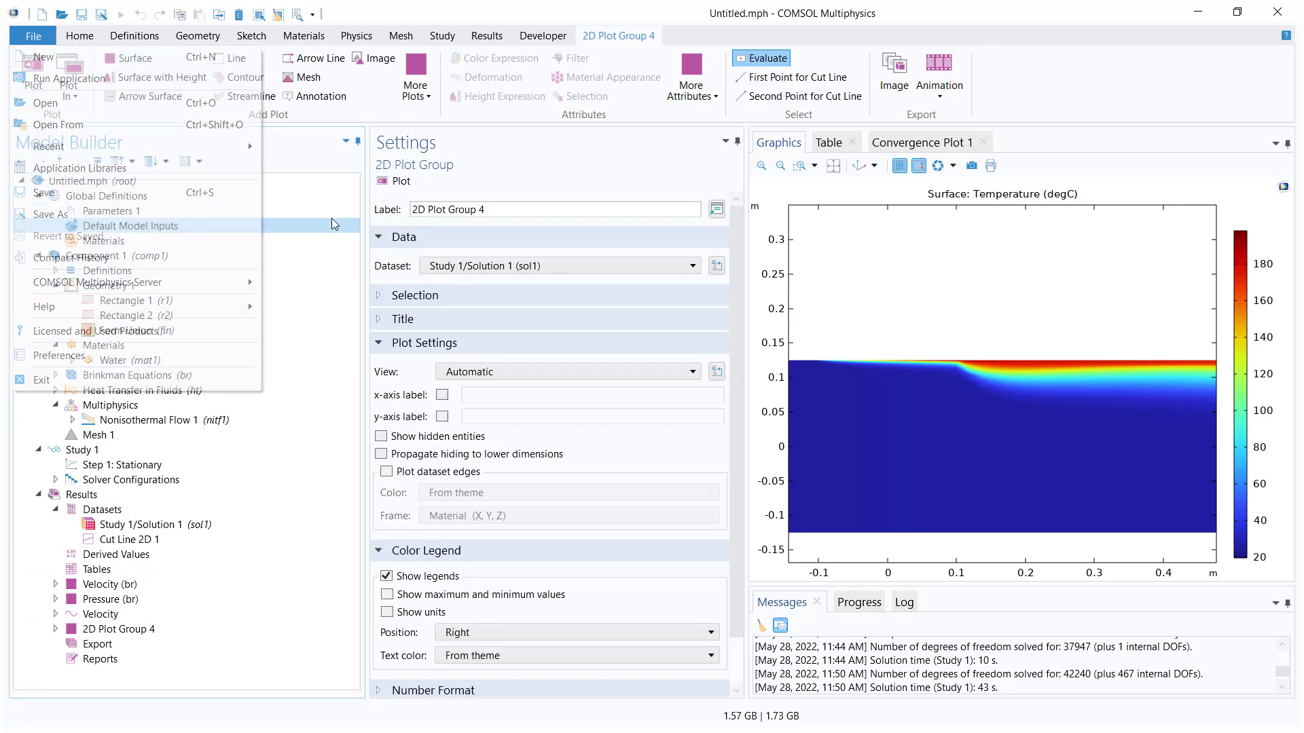